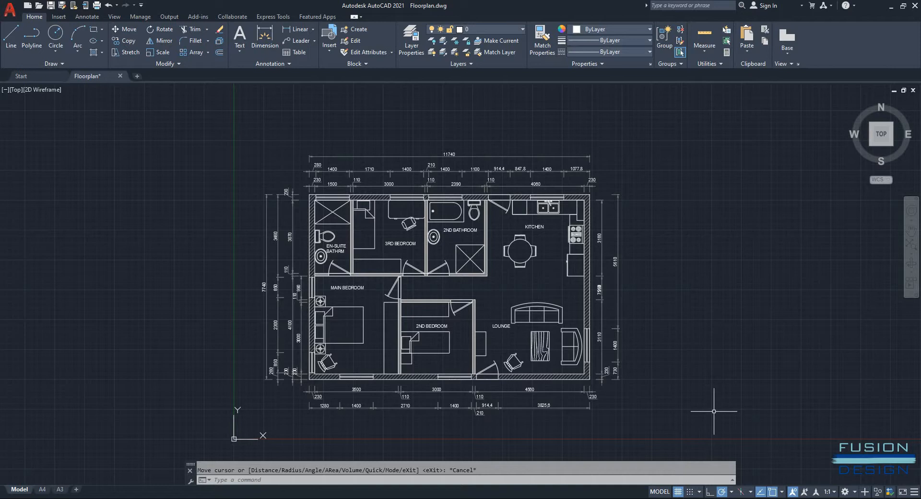
Step: Draw an 11740 by 7740 rectangle in the empty space beside the existing floor plan as the outer wall outline
{"action": "middle_click_drag", "start_coordinate": [699, 240], "coordinate": [448, 218]}
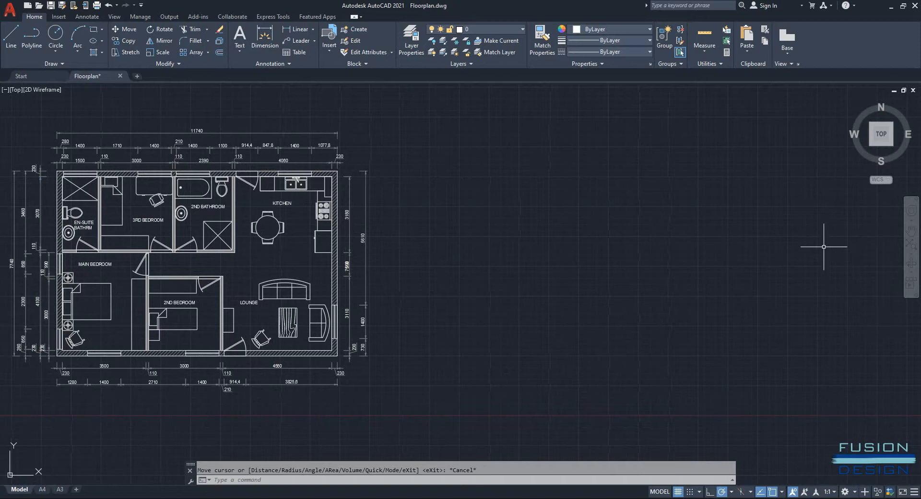
{"action": "left_click", "coordinate": [92, 32]}
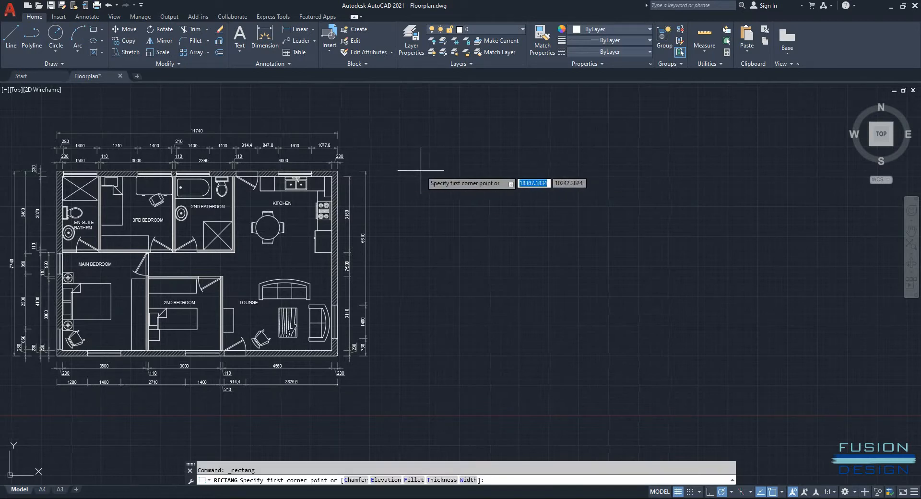
{"action": "left_click", "coordinate": [421, 169]}
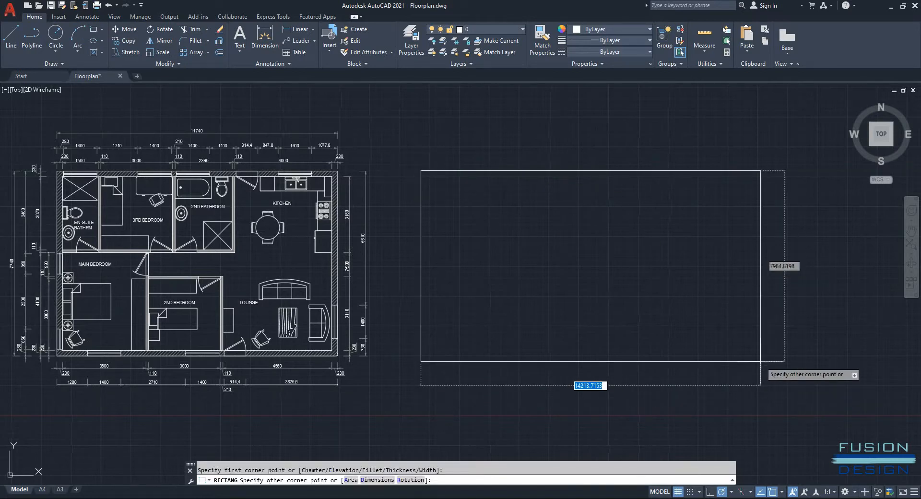
{"action": "type", "text": "11740"}
{"action": "key", "text": "Tab"}
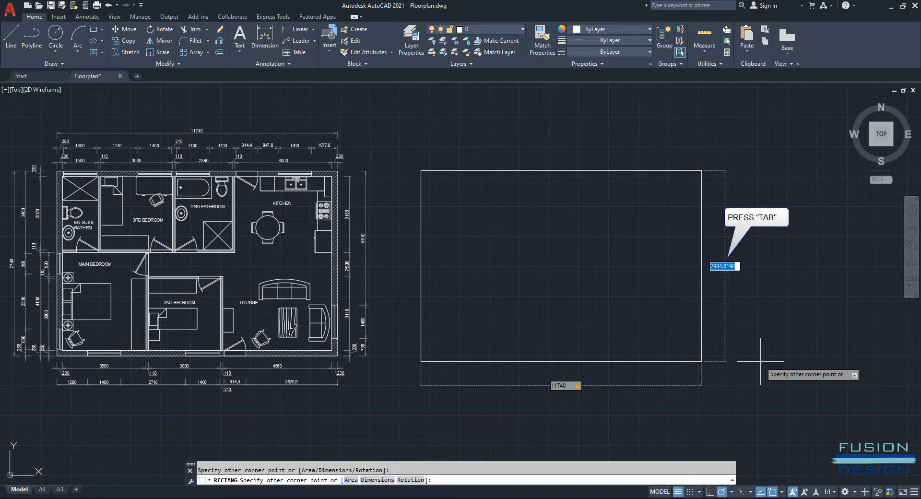
{"action": "type", "text": "7740"}
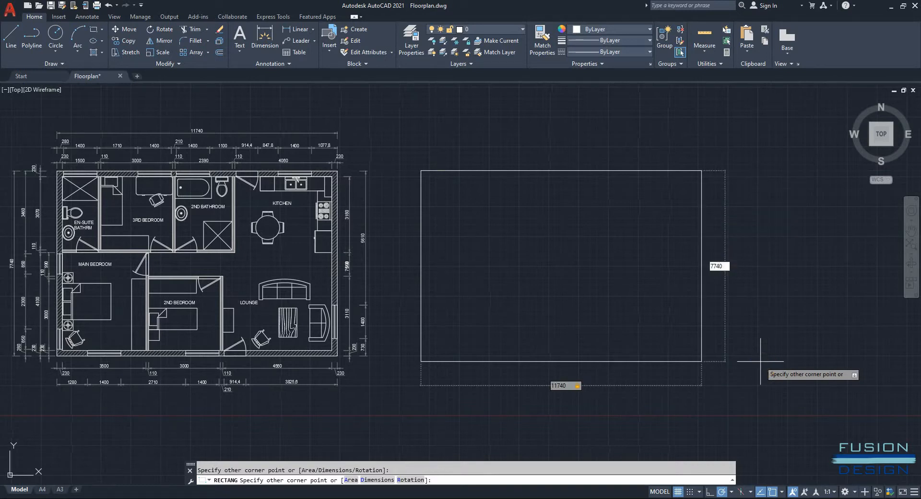
{"action": "key", "text": "Return"}
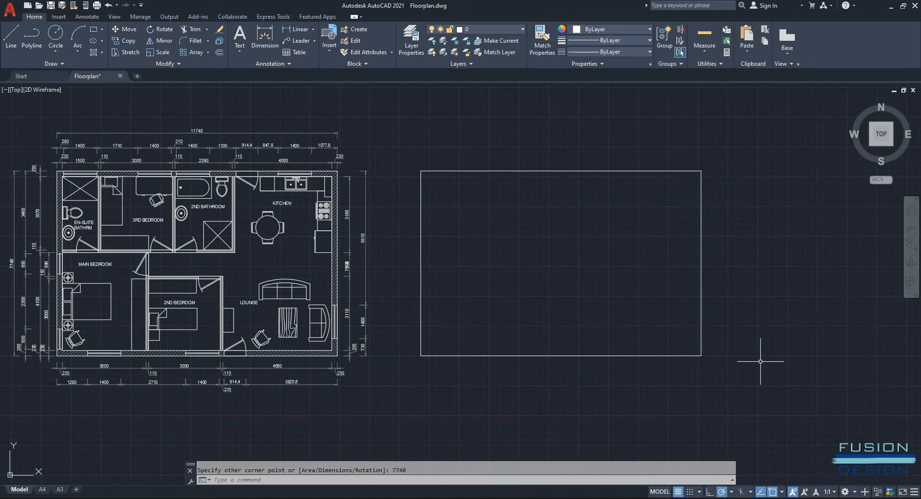
Step: Offset the outer wall rectangle 230 inward to form the wall thickness
{"action": "left_click", "coordinate": [731, 371]}
{"action": "left_click", "coordinate": [662, 340]}
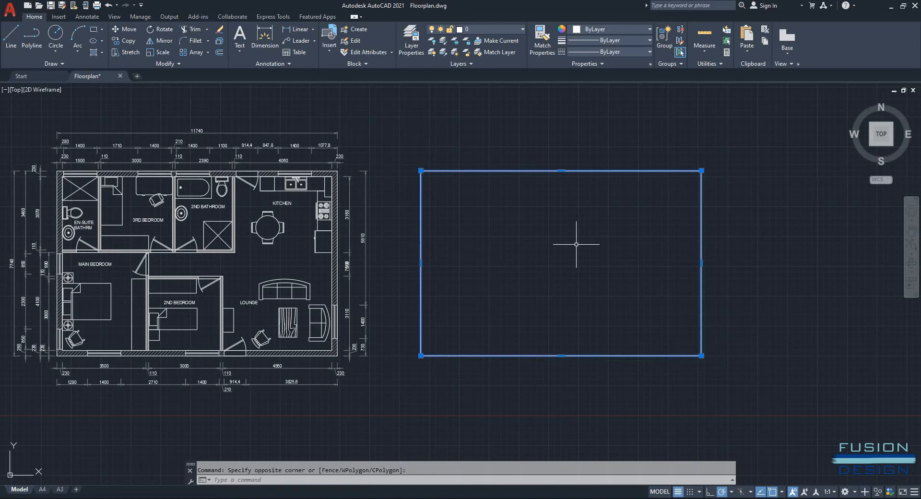
{"action": "type", "text": "o"}
{"action": "key", "text": "Return"}
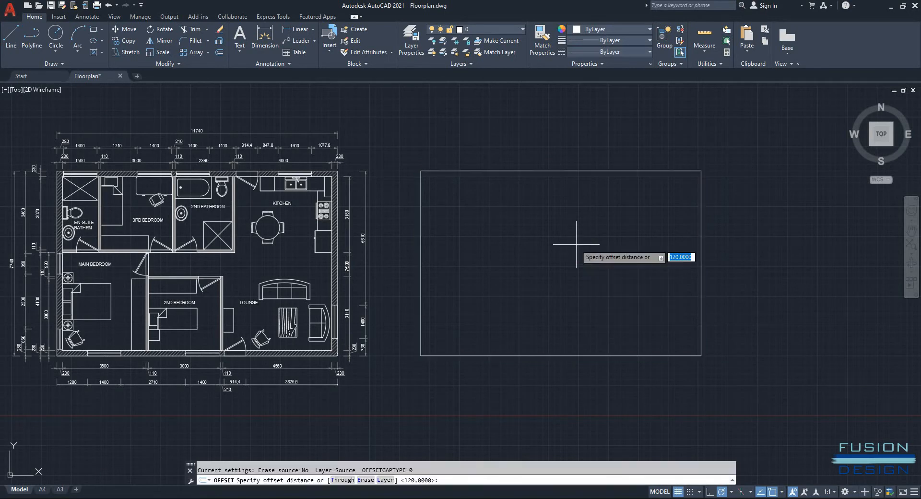
{"action": "type", "text": "230"}
{"action": "key", "text": "Return"}
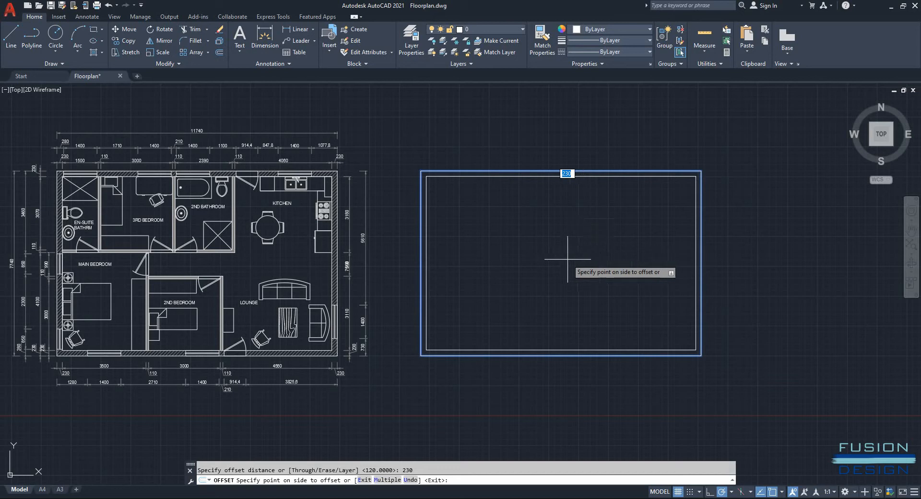
{"action": "left_click", "coordinate": [567, 257]}
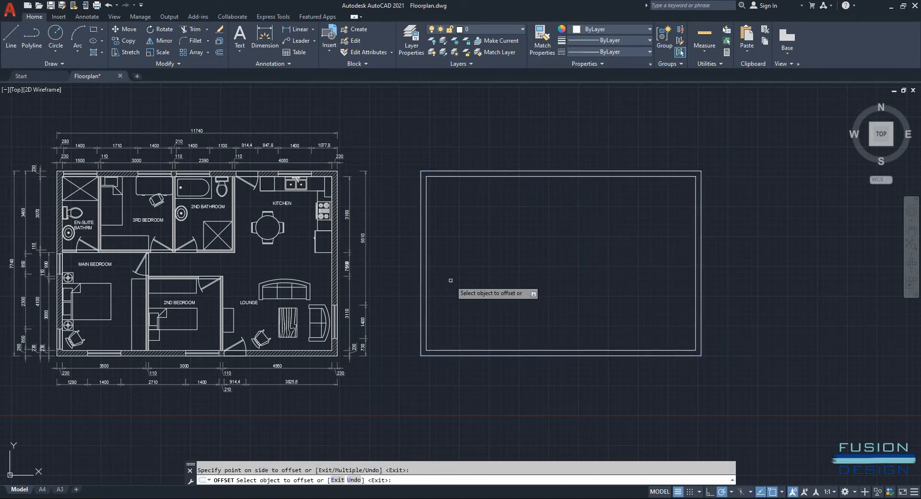
{"action": "key", "text": "Escape"}
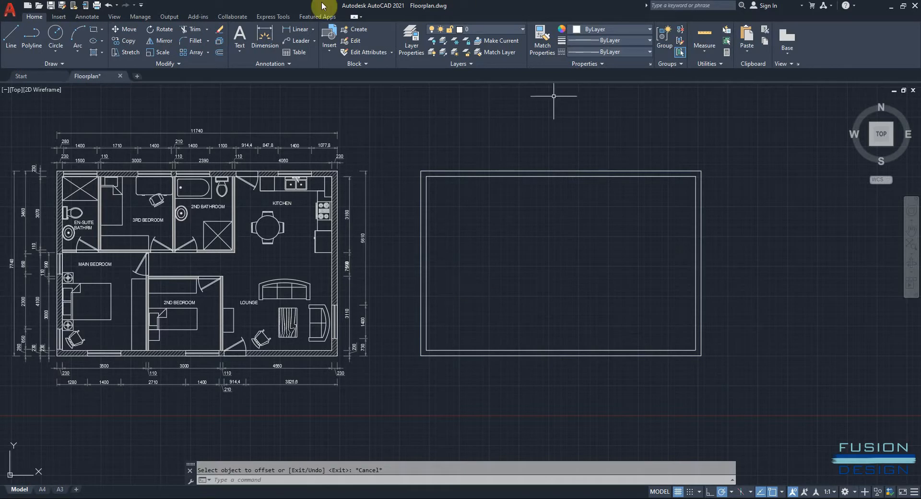
Step: Draw a 110 by 3070 partition wall rectangle down from the inner upper wall line, starting 1500 from its left inner corner
{"action": "left_click", "coordinate": [92, 29]}
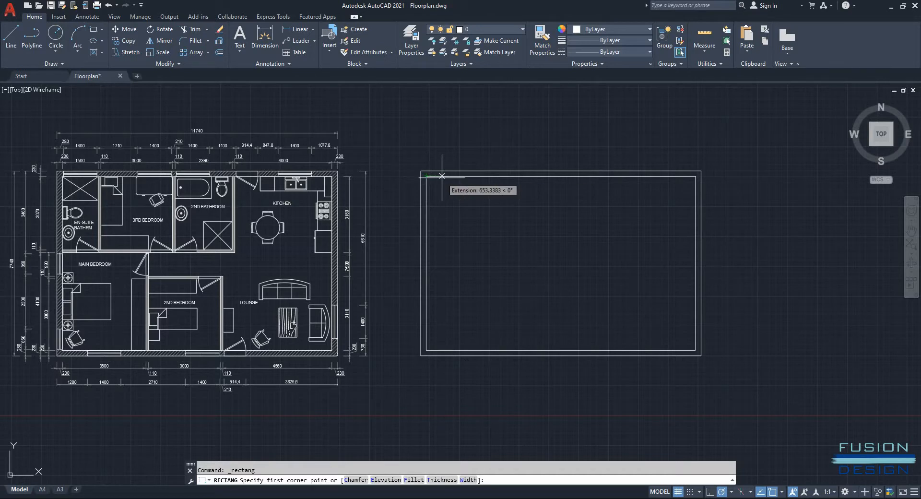
{"action": "type", "text": "1500"}
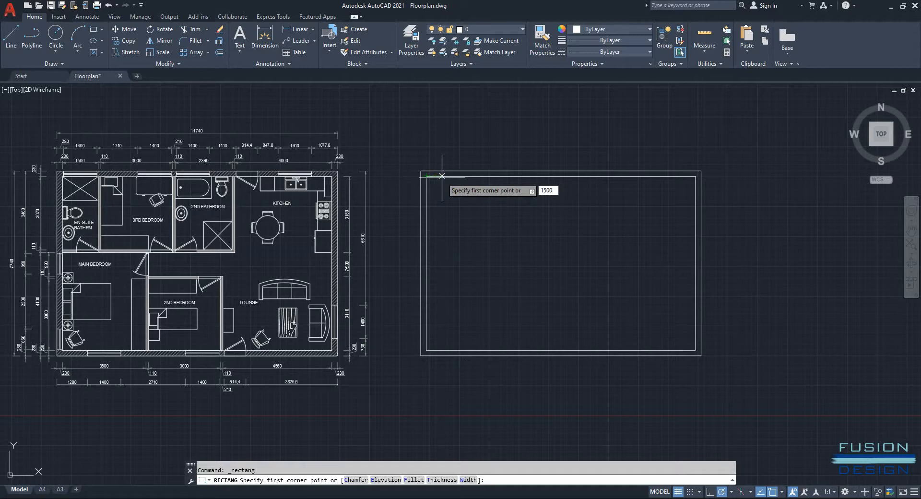
{"action": "key", "text": "Return"}
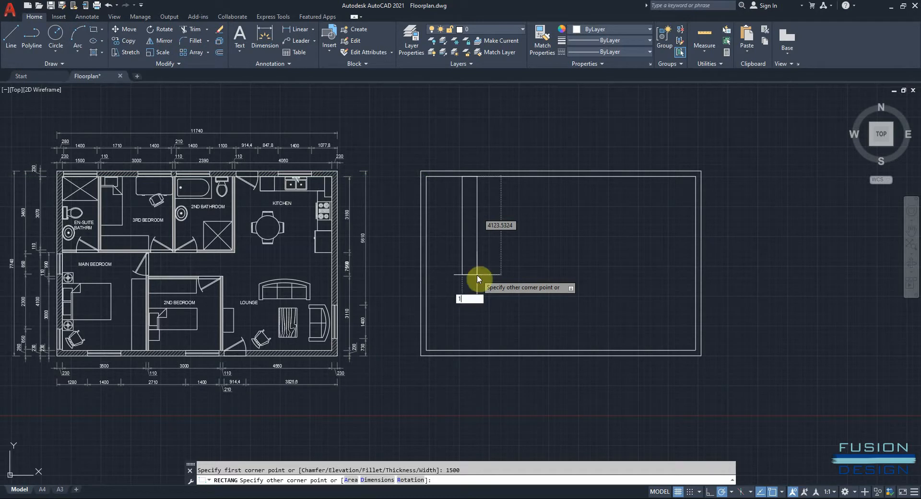
{"action": "type", "text": "110"}
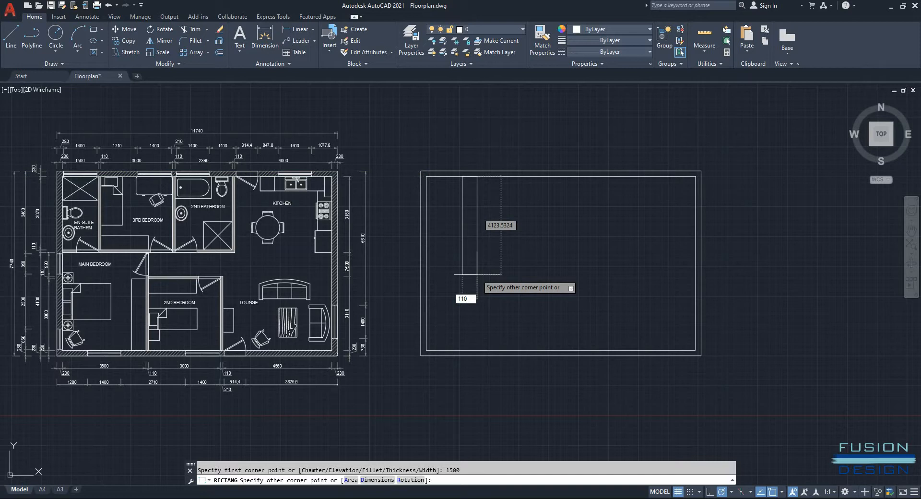
{"action": "key", "text": "Tab"}
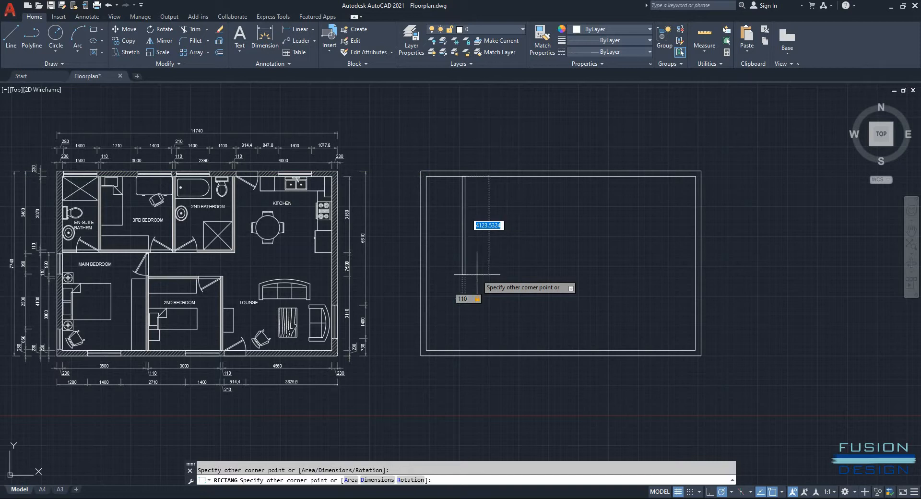
{"action": "type", "text": "3070"}
{"action": "key", "text": "Return"}
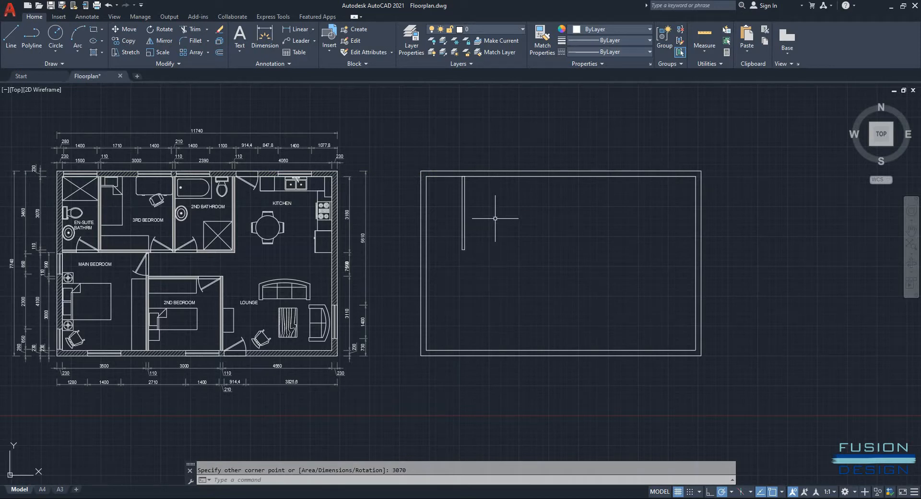
Step: Draw a second 110 by 3070 partition down from the inner upper wall line, leaving 3000 clear after the first partition
{"action": "key", "text": "Return"}
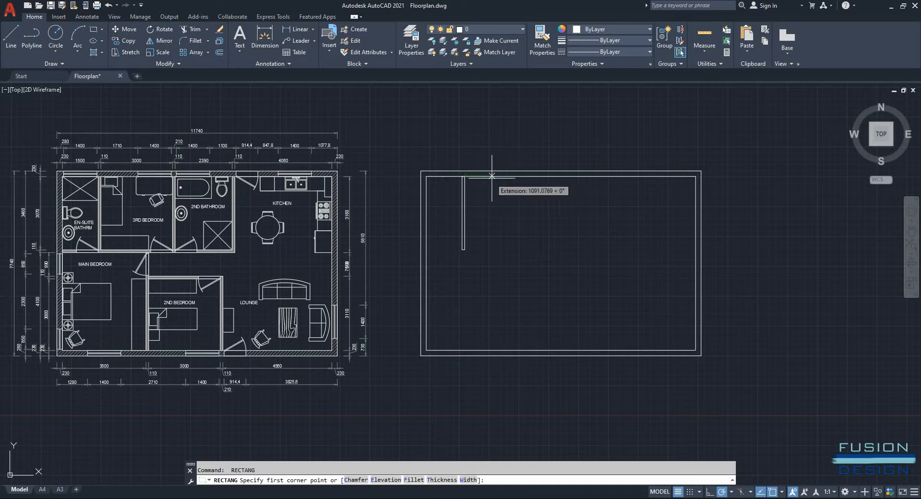
{"action": "type", "text": "3000"}
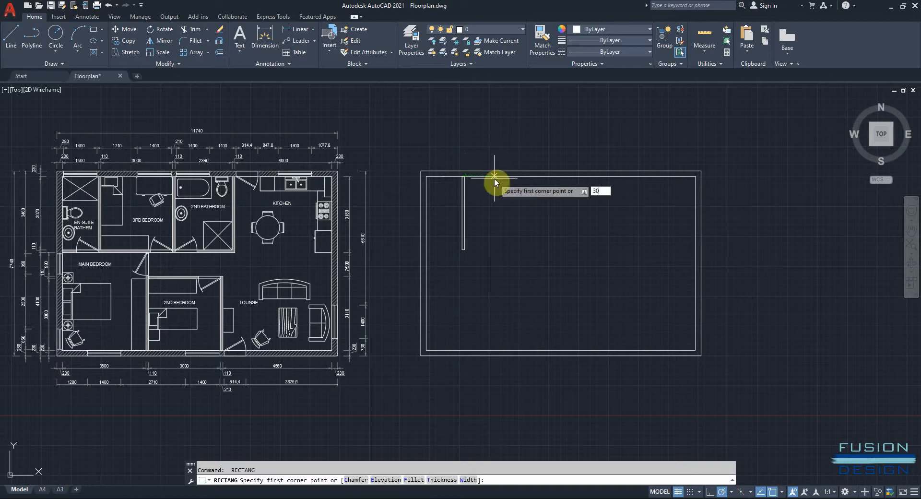
{"action": "key", "text": "Return"}
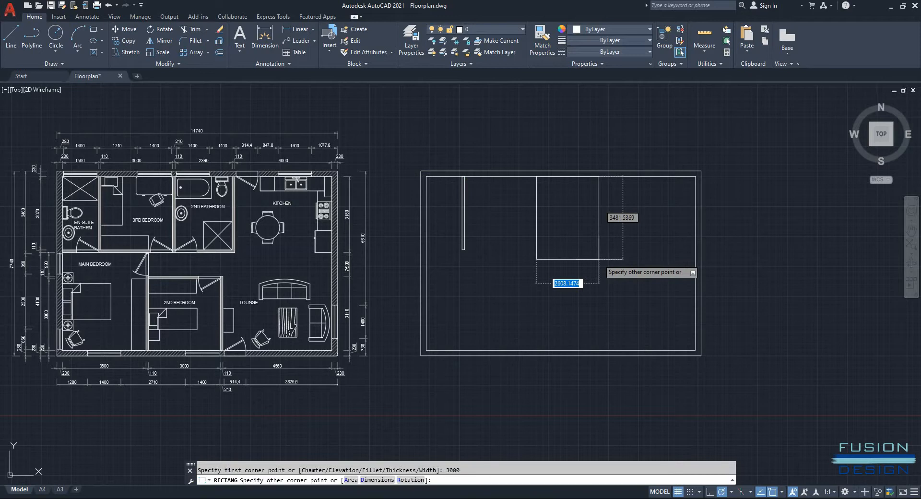
{"action": "type", "text": "110"}
{"action": "key", "text": "Tab"}
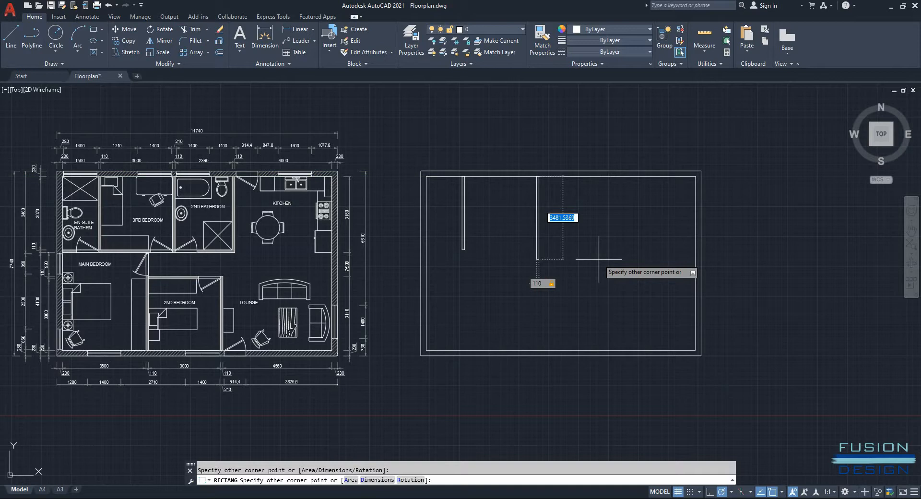
{"action": "type", "text": "3070"}
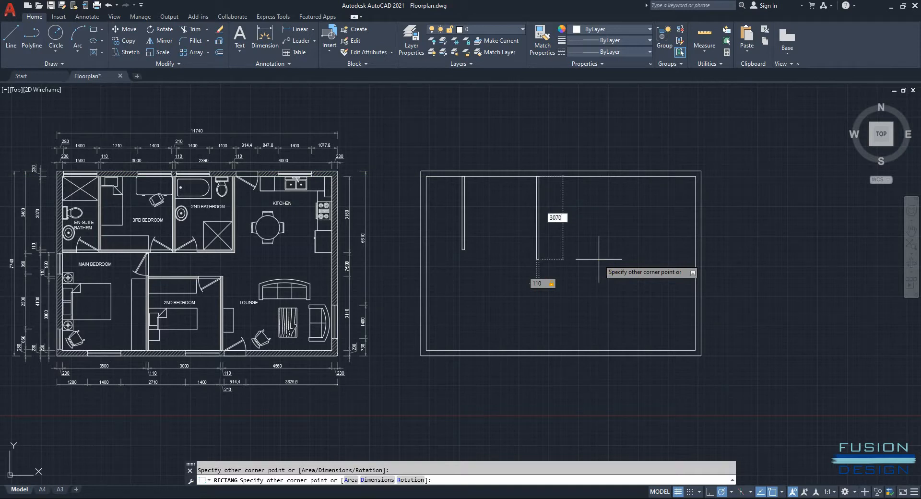
{"action": "key", "text": "Return"}
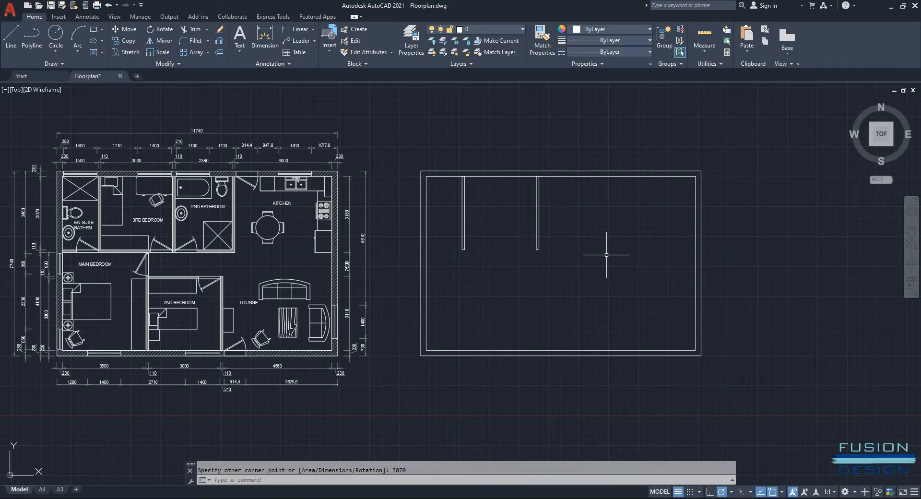
Step: Copy the second partition wall to its right along the inner upper wall line, leaving a 2390 clear gap
{"action": "left_click", "coordinate": [586, 174]}
{"action": "left_click", "coordinate": [505, 275]}
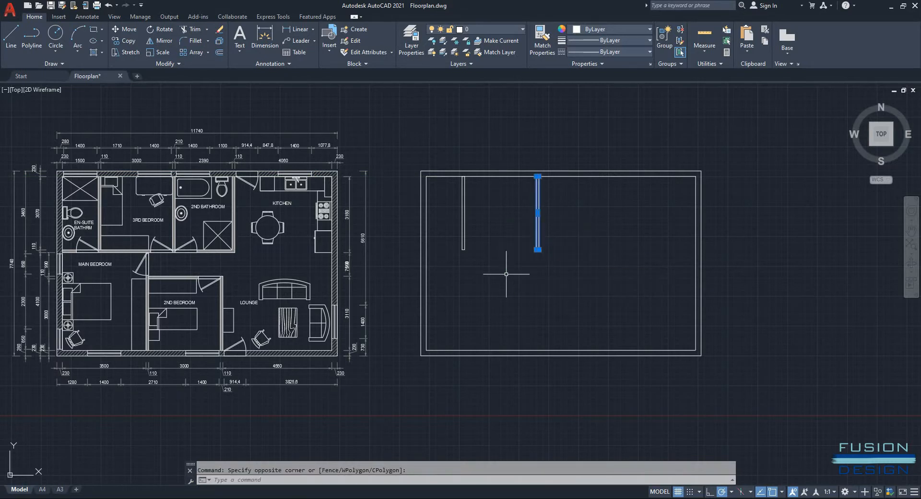
{"action": "type", "text": "CO"}
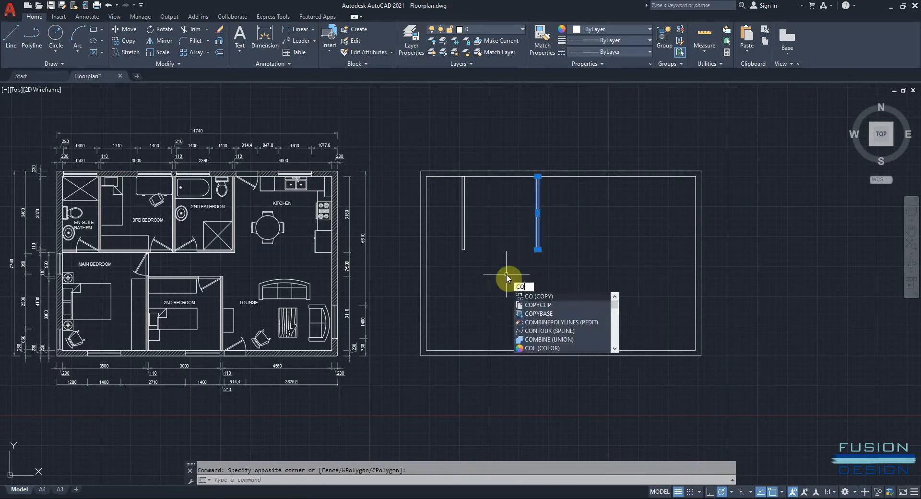
{"action": "key", "text": "Return"}
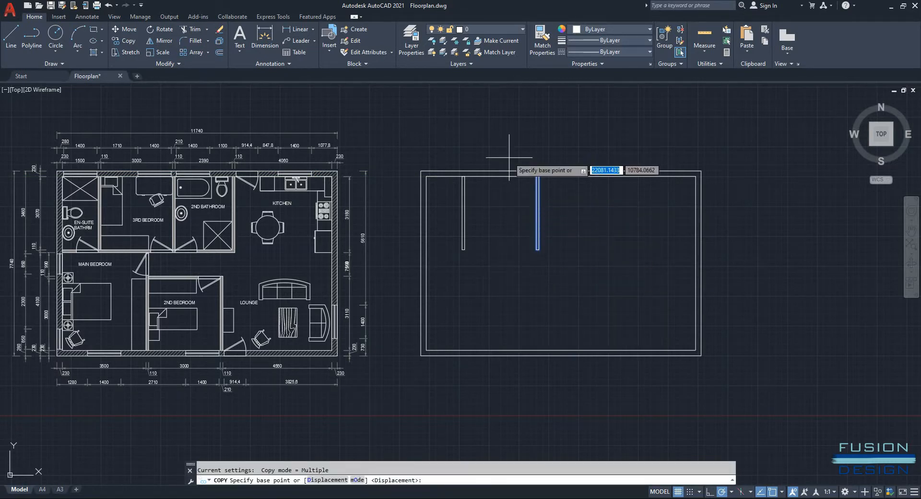
{"action": "scroll", "coordinate": [513, 175], "scroll_direction": "up", "scroll_amount": 2}
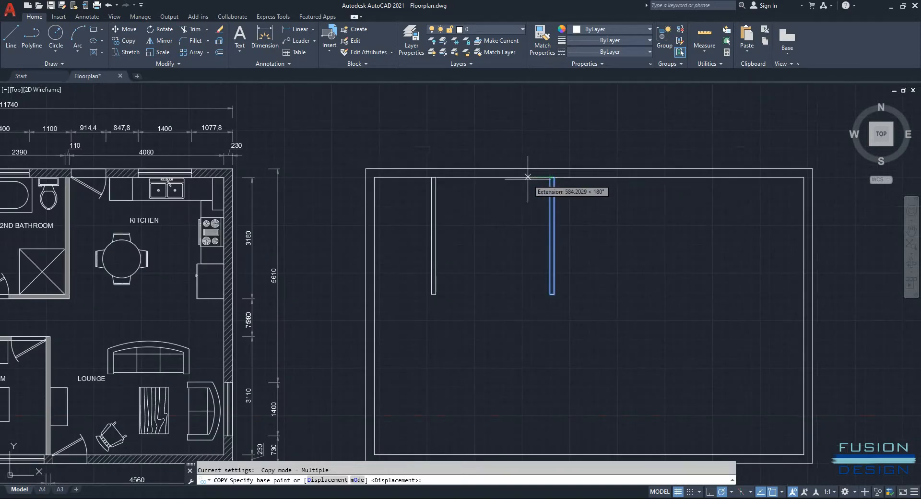
{"action": "type", "text": "2390"}
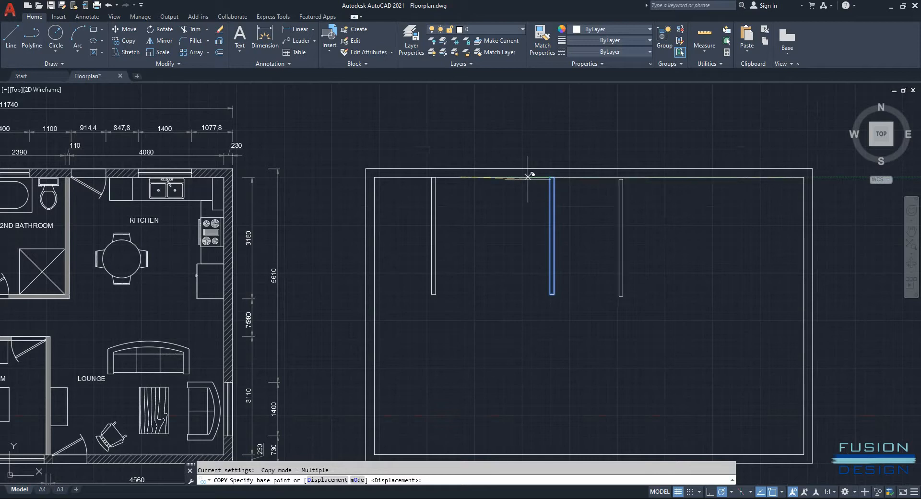
{"action": "key", "text": "Return"}
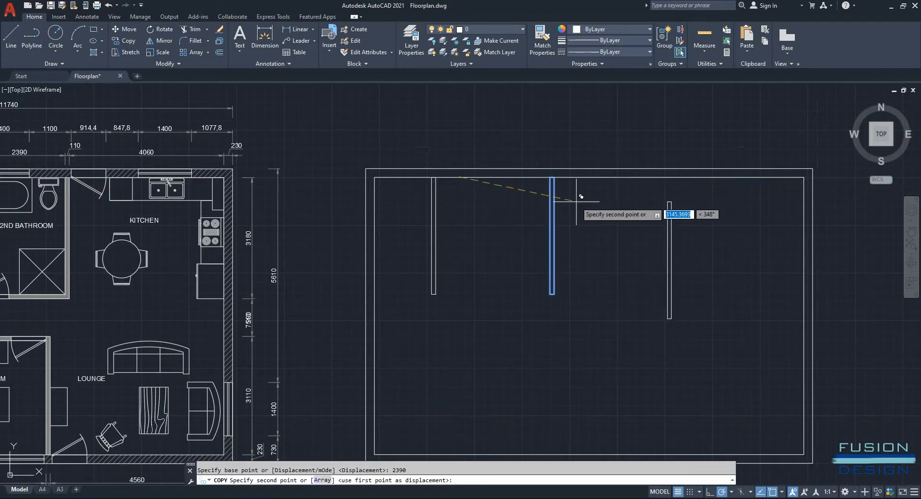
{"action": "left_click", "coordinate": [554, 176]}
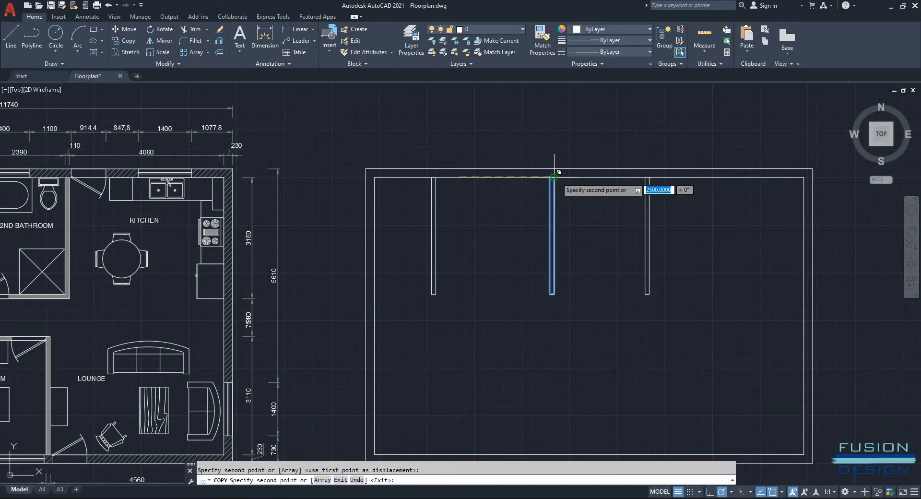
{"action": "key", "text": "Escape"}
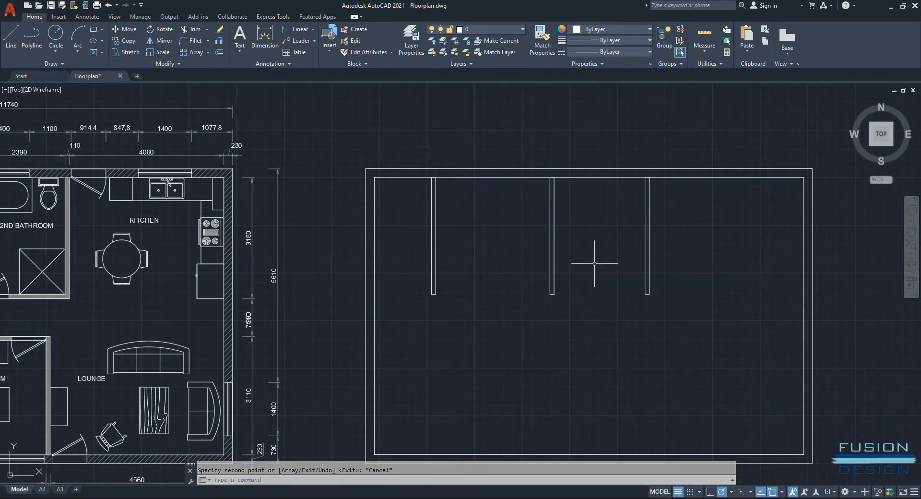
Step: Draw a 7220 by 110 horizontal partition under the three upper partitions, from the inner left wall line to the third partition's right edge
{"action": "scroll", "coordinate": [595, 263], "scroll_direction": "down", "scroll_amount": 3}
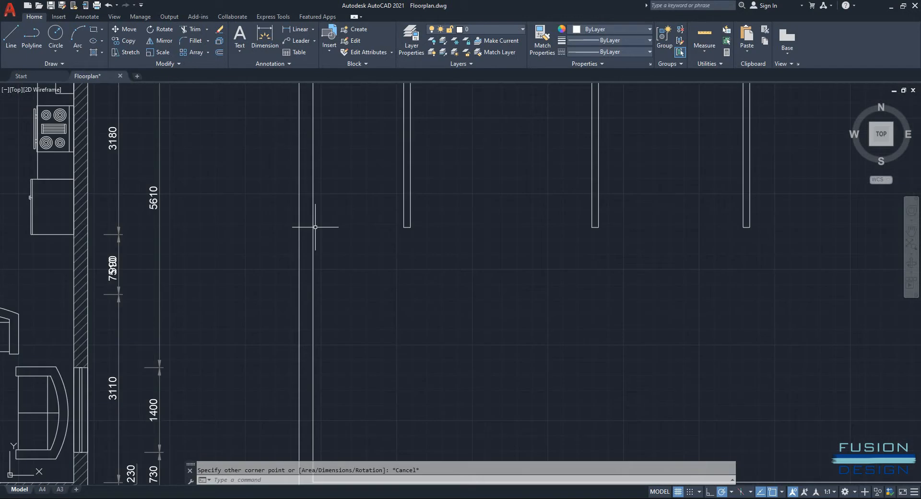
{"action": "type", "text": "rec"}
{"action": "key", "text": "Return"}
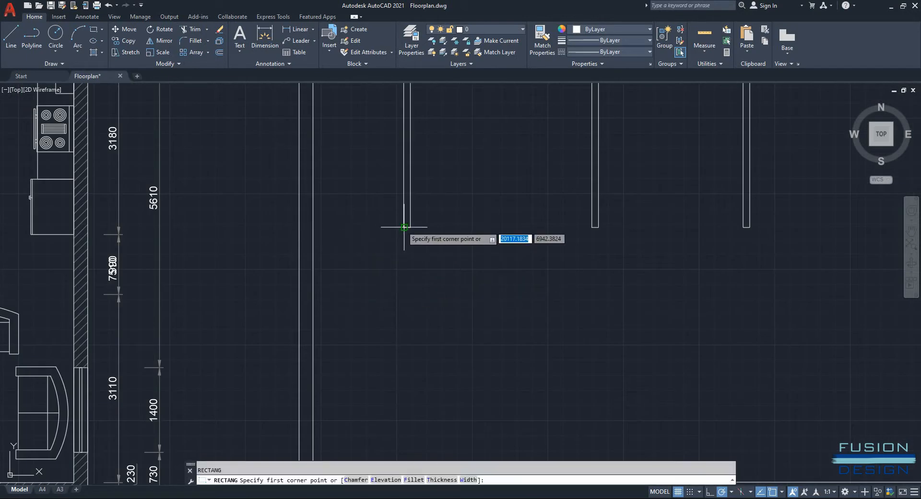
{"action": "left_click", "coordinate": [313, 227]}
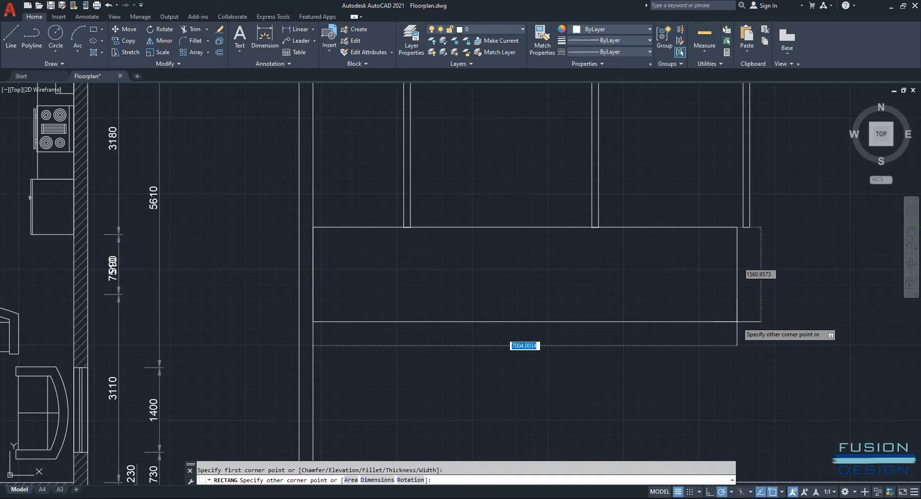
{"action": "key", "text": "Tab"}
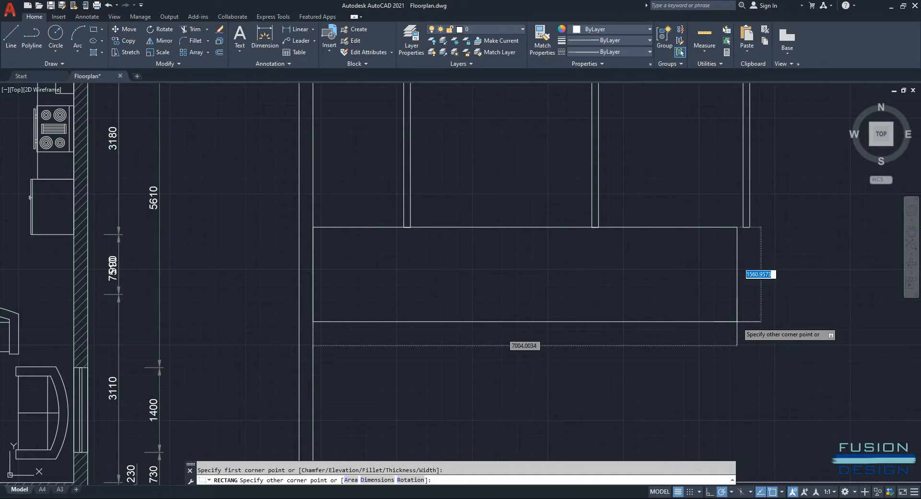
{"action": "type", "text": "110"}
{"action": "key", "text": "Tab"}
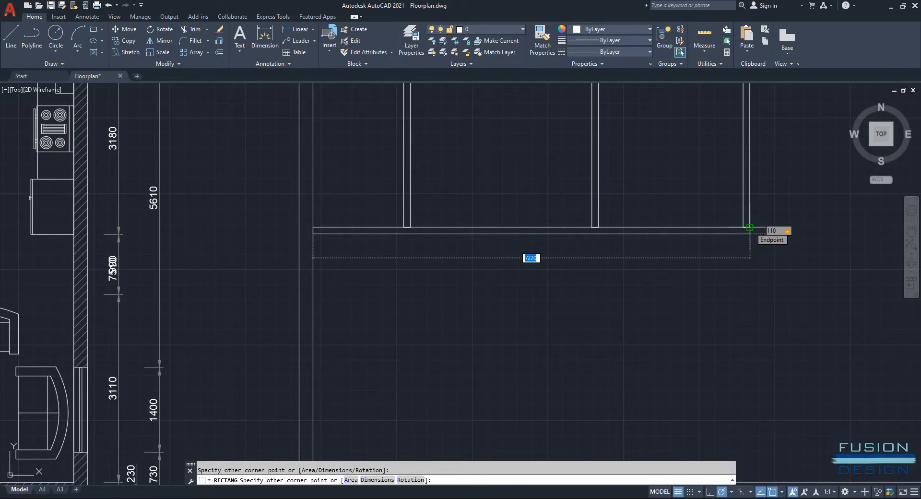
{"action": "left_click", "coordinate": [750, 226]}
Step: Draw a 110 by 4100 partition from the inner lower wall line up to the horizontal partition, starting 3500 from the left inner corner
{"action": "scroll", "coordinate": [541, 346], "scroll_direction": "down", "scroll_amount": 2}
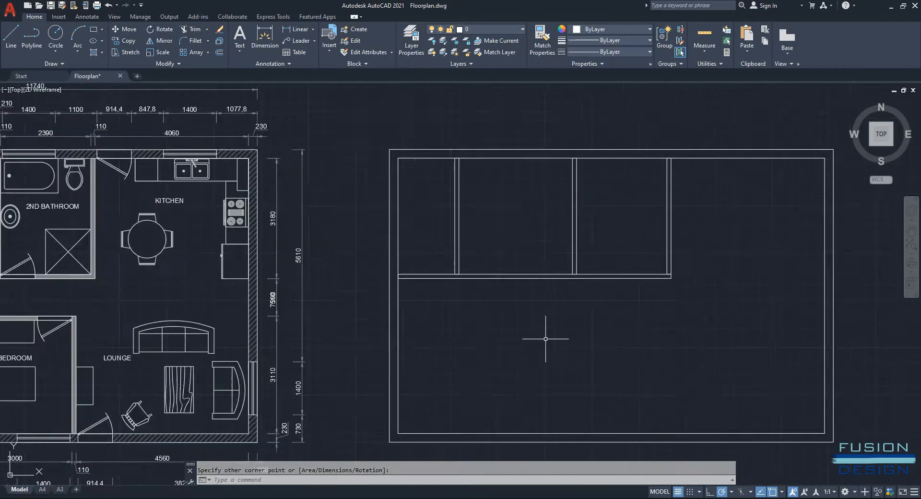
{"action": "mouse_move", "coordinate": [545, 335]}
{"action": "middle_mouse_down"}
{"action": "mouse_move", "coordinate": [785, 308]}
{"action": "mouse_move", "coordinate": [676, 289]}
{"action": "mouse_move", "coordinate": [766, 302]}
{"action": "mouse_move", "coordinate": [733, 301]}
{"action": "middle_mouse_up"}
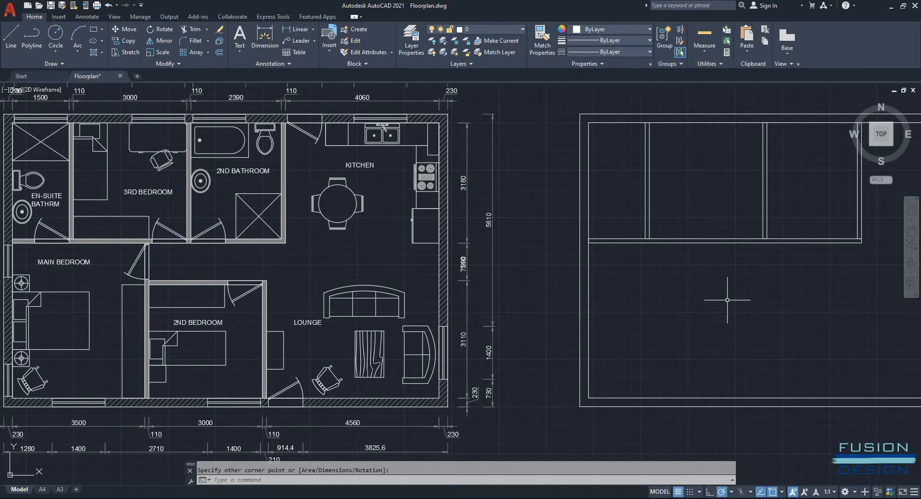
{"action": "middle_click_drag", "start_coordinate": [704, 318], "coordinate": [705, 295]}
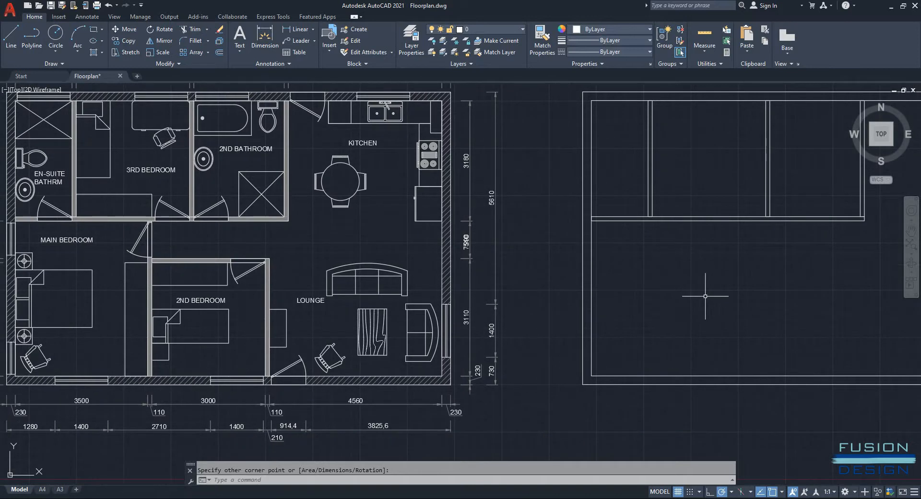
{"action": "middle_click_drag", "start_coordinate": [648, 307], "coordinate": [655, 300]}
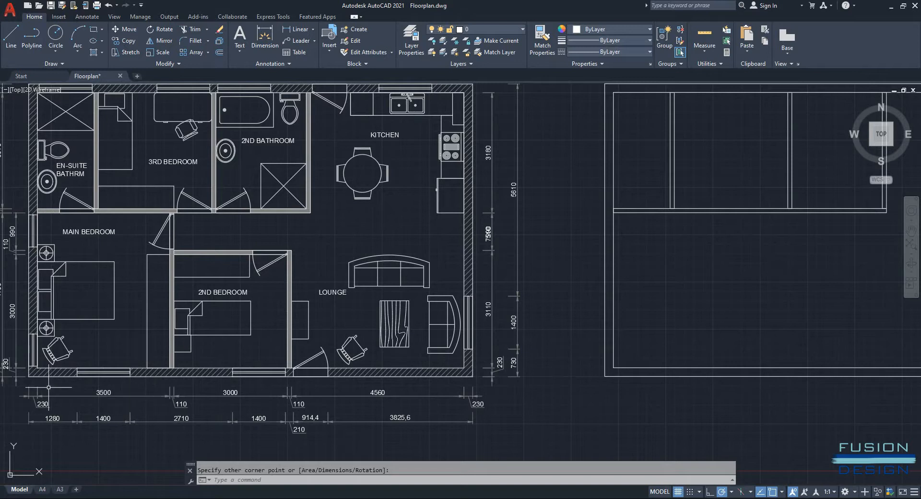
{"action": "mouse_move", "coordinate": [687, 309]}
{"action": "middle_mouse_down"}
{"action": "mouse_move", "coordinate": [606, 308]}
{"action": "mouse_move", "coordinate": [656, 311]}
{"action": "middle_mouse_up"}
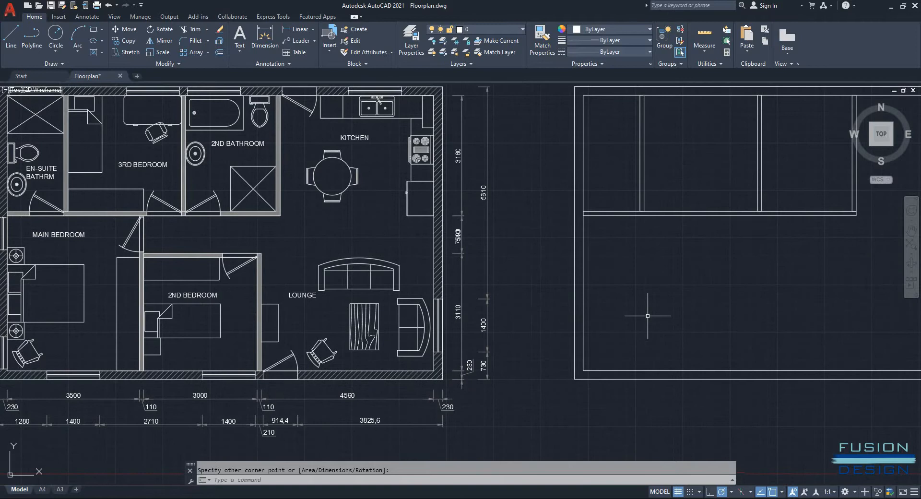
{"action": "type", "text": "rec"}
{"action": "key", "text": "Return"}
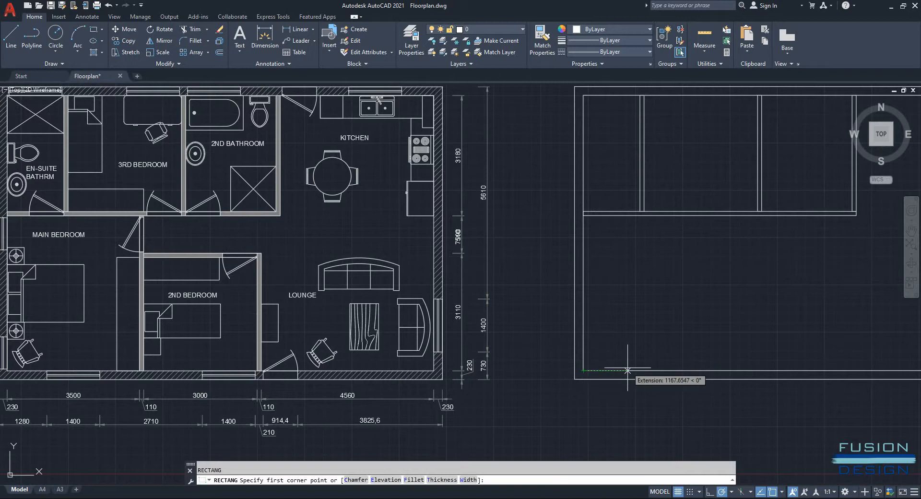
{"action": "type", "text": "3500"}
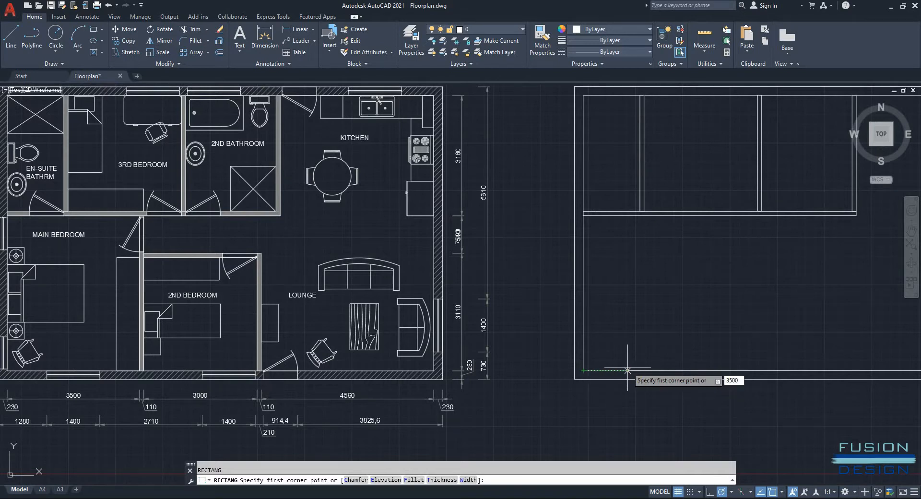
{"action": "key", "text": "Return"}
{"action": "middle_click_drag", "start_coordinate": [764, 280], "coordinate": [529, 289]}
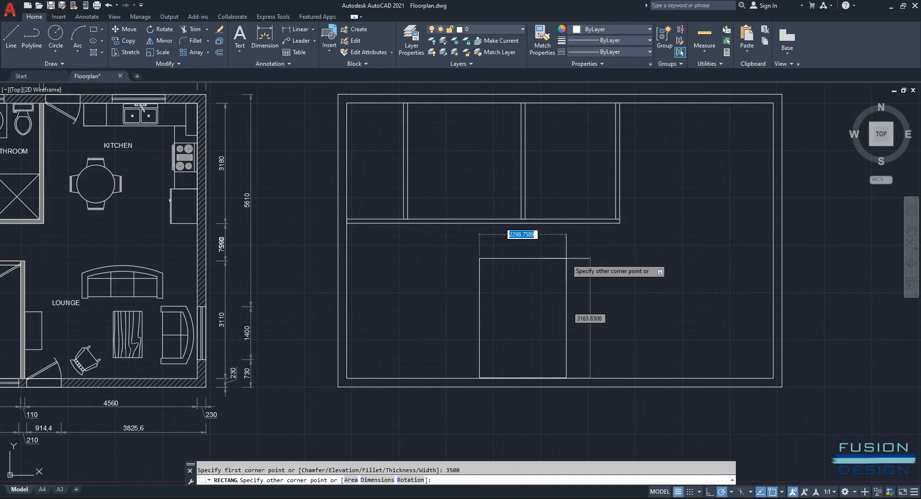
{"action": "type", "text": "110"}
{"action": "key", "text": "Tab"}
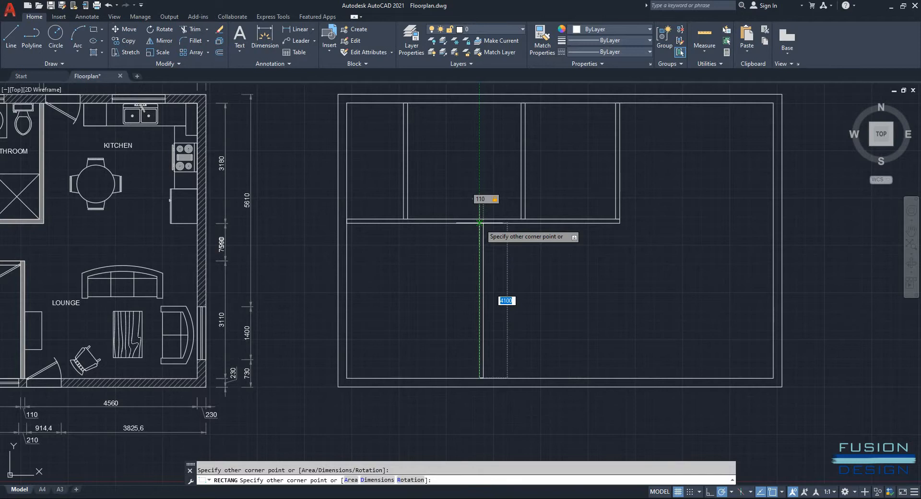
{"action": "left_click", "coordinate": [480, 222]}
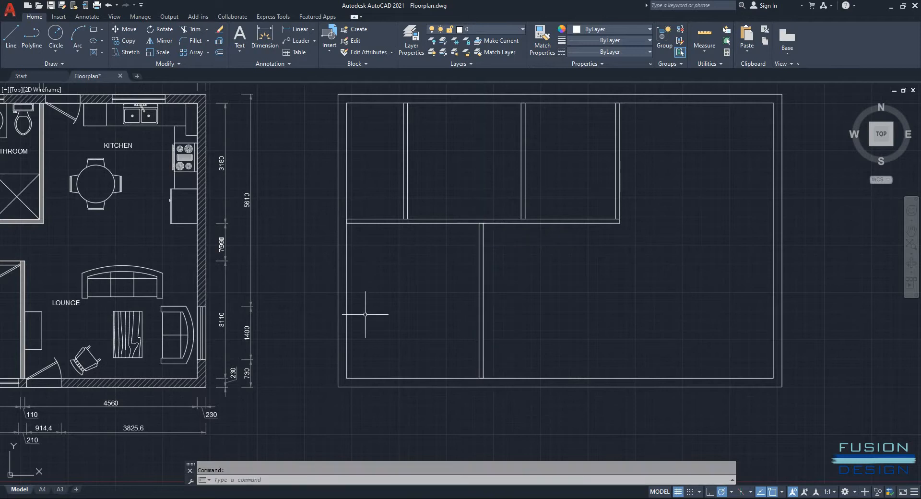
Step: Draw a 110 by 3110 partition up from the inner lower wall line, leaving 3000 clear after the first lower partition
{"action": "mouse_move", "coordinate": [366, 313]}
{"action": "middle_mouse_down"}
{"action": "mouse_move", "coordinate": [655, 283]}
{"action": "mouse_move", "coordinate": [570, 285]}
{"action": "middle_mouse_up"}
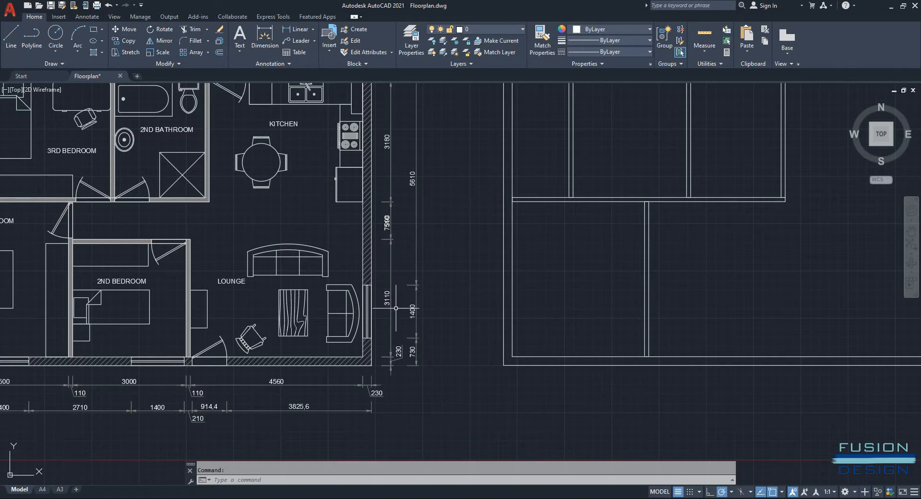
{"action": "middle_click_drag", "start_coordinate": [751, 396], "coordinate": [723, 390]}
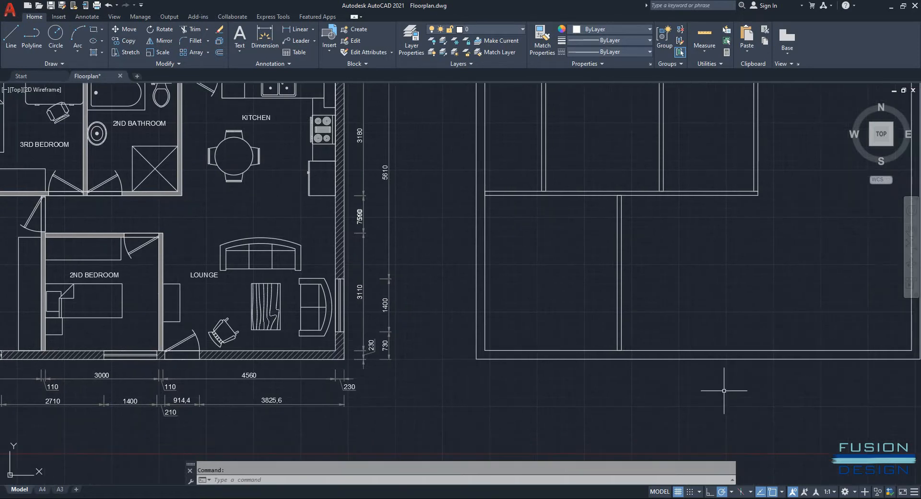
{"action": "type", "text": "REC"}
{"action": "key", "text": "Return"}
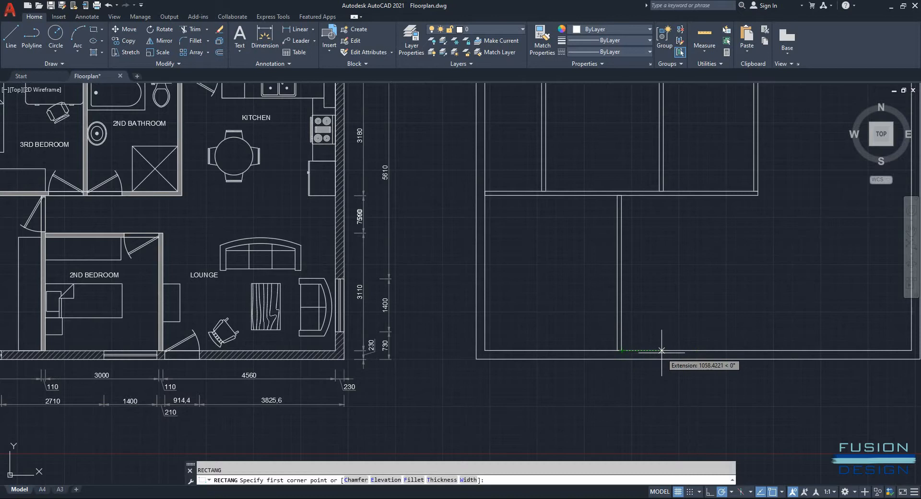
{"action": "type", "text": "3000"}
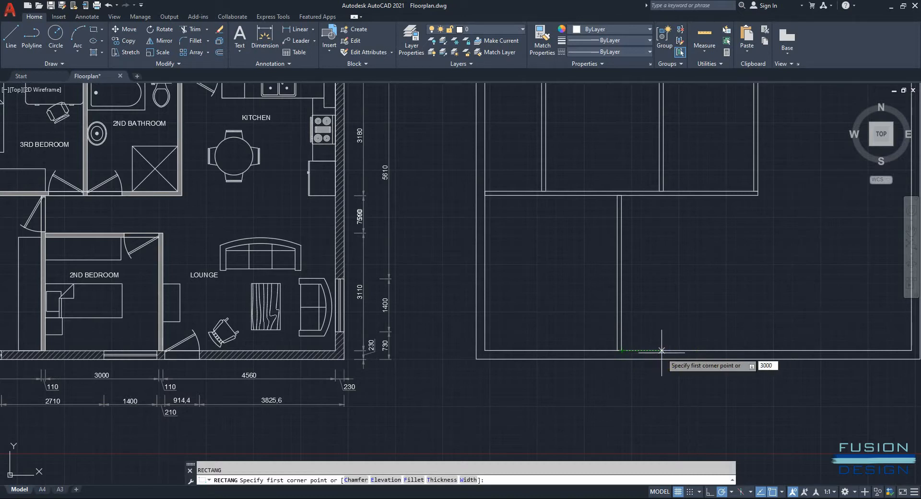
{"action": "key", "text": "Return"}
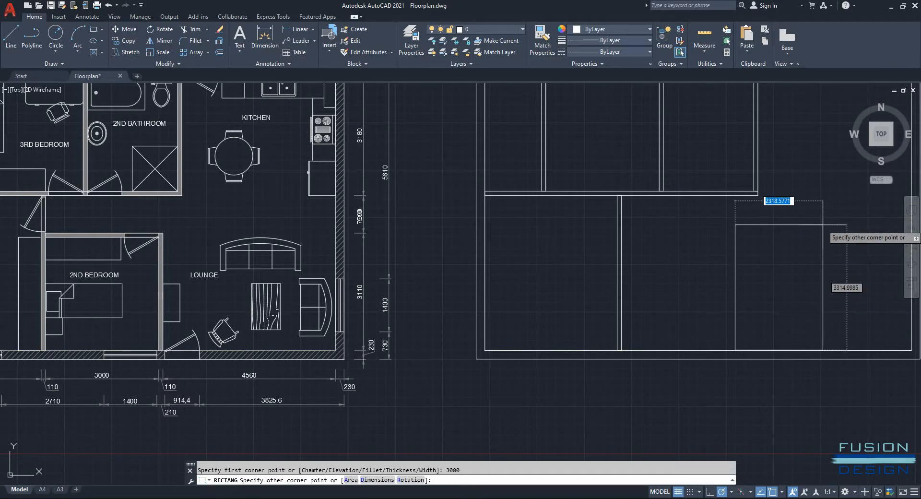
{"action": "type", "text": "110"}
{"action": "key", "text": "Tab"}
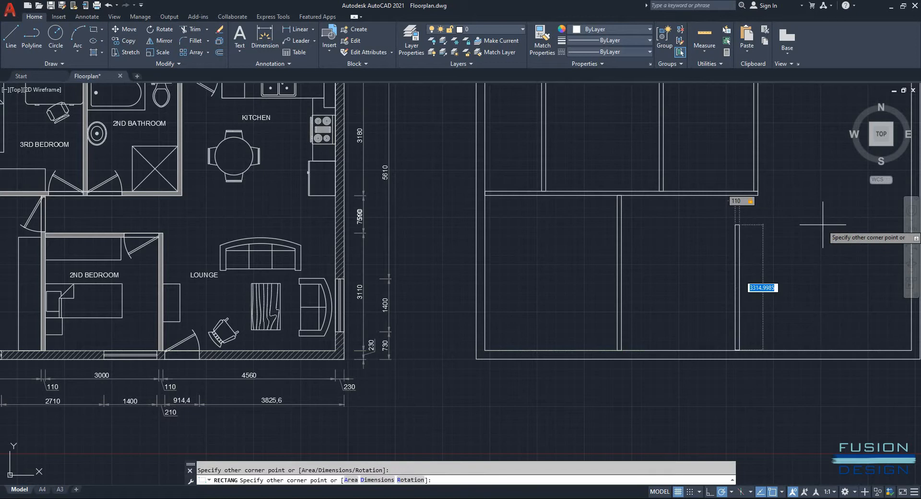
{"action": "type", "text": "3110"}
{"action": "key", "text": "Return"}
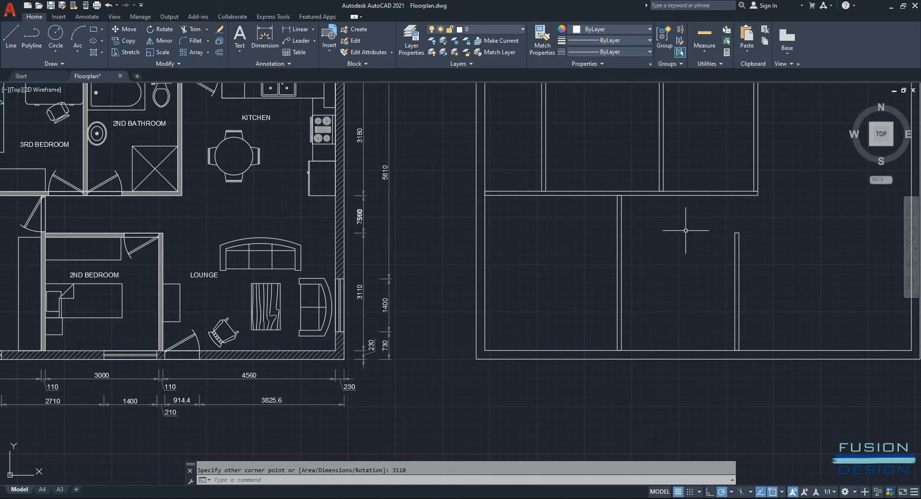
Step: Draw a 3000 by 110 horizontal partition joining the upper end of the 3110 partition to the lower partition on its left
{"action": "type", "text": "REC"}
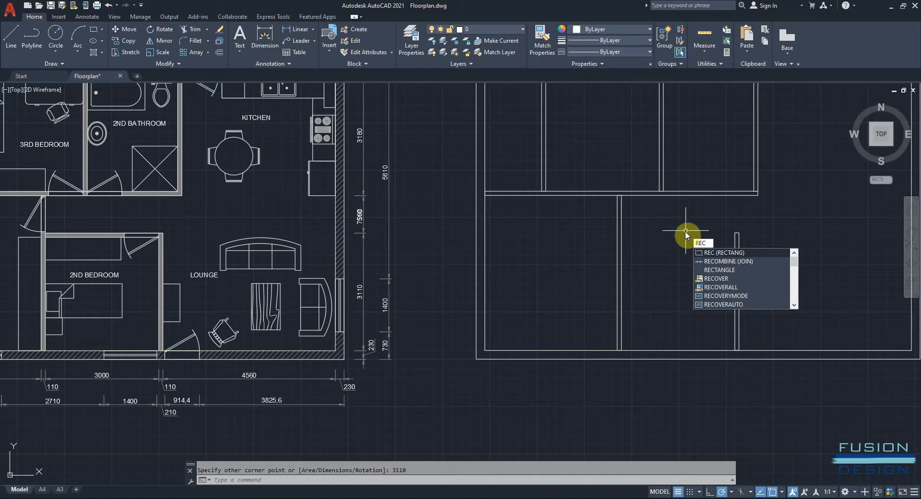
{"action": "key", "text": "Return"}
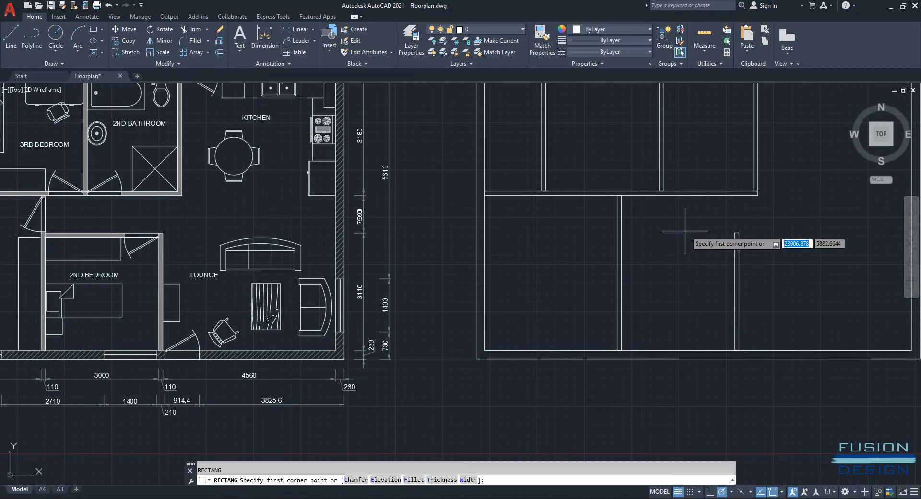
{"action": "left_click", "coordinate": [734, 233]}
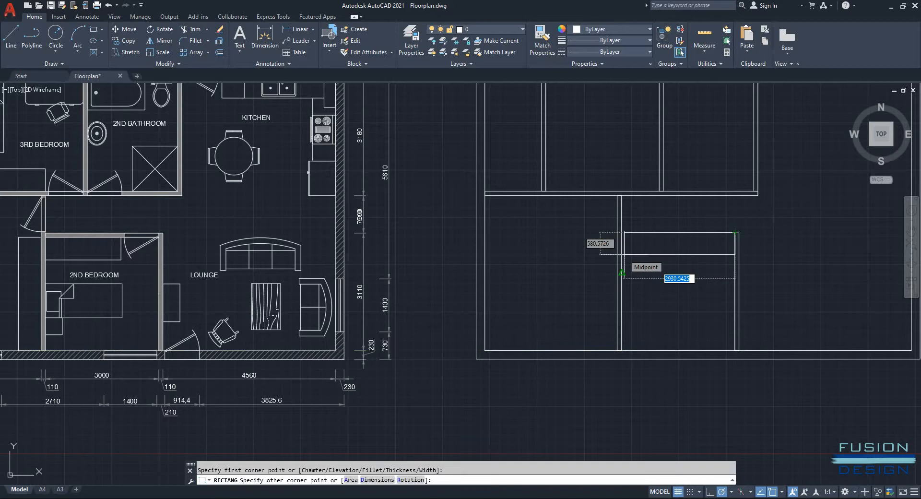
{"action": "key", "text": "Tab"}
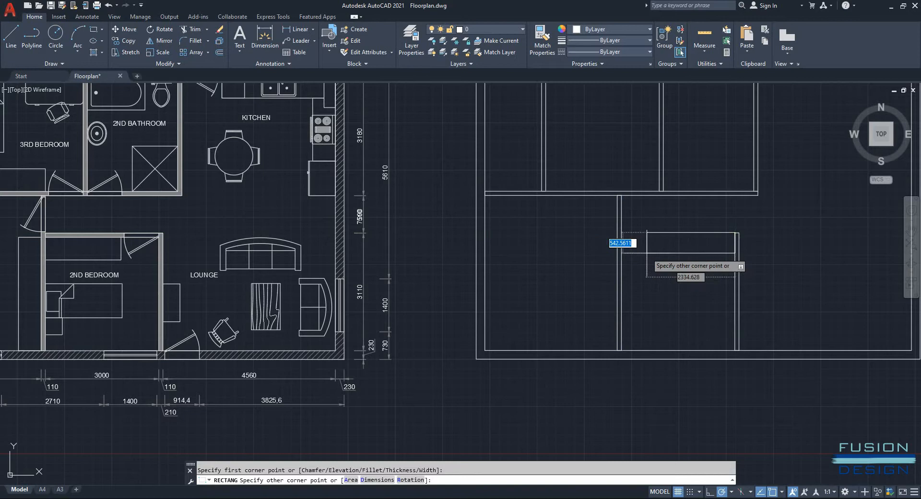
{"action": "type", "text": "110"}
{"action": "key", "text": "Tab"}
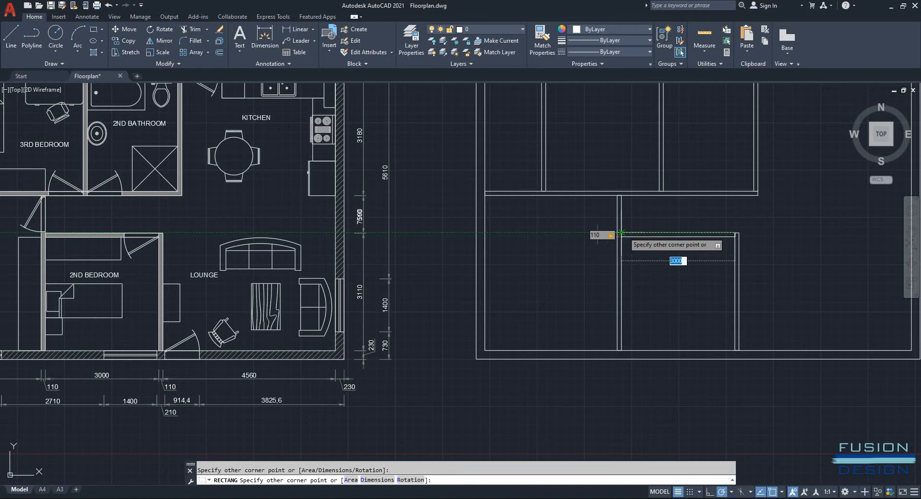
{"action": "key", "text": "Return"}
Step: Draw a 1400 by 230 window outline in the empty space above the new plan's upper left corner
{"action": "scroll", "coordinate": [662, 322], "scroll_direction": "down", "scroll_amount": 2}
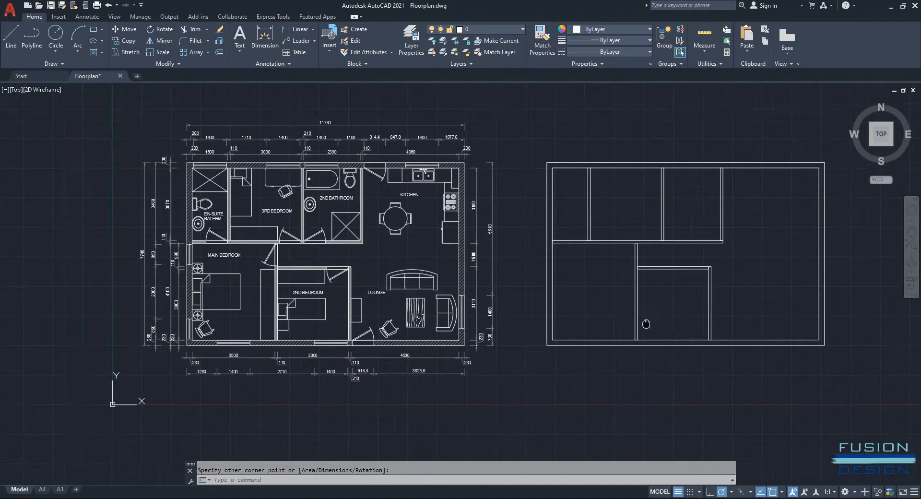
{"action": "middle_click_drag", "start_coordinate": [646, 323], "coordinate": [616, 320]}
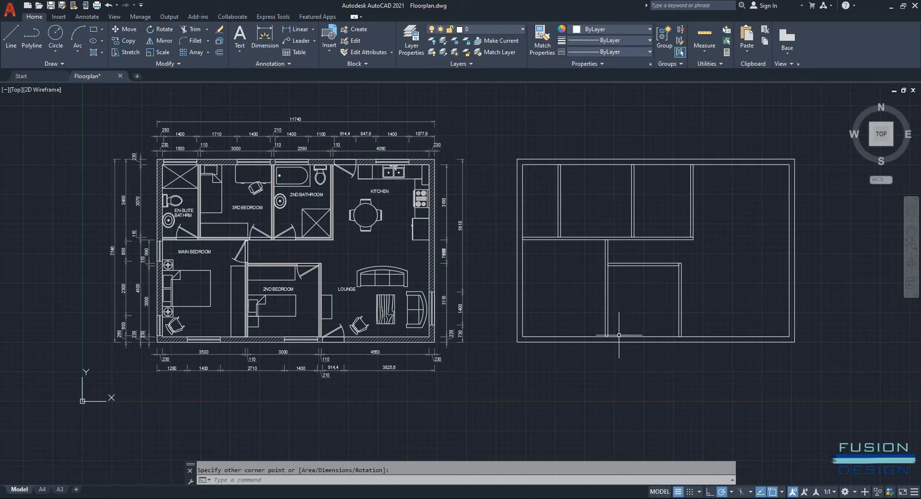
{"action": "left_click", "coordinate": [94, 29]}
{"action": "left_click", "coordinate": [523, 108]}
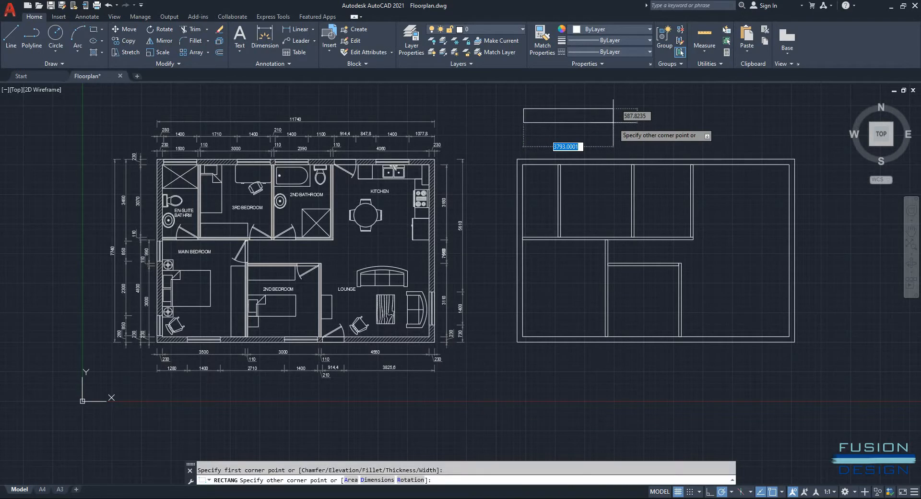
{"action": "type", "text": "1400"}
{"action": "key", "text": "Tab"}
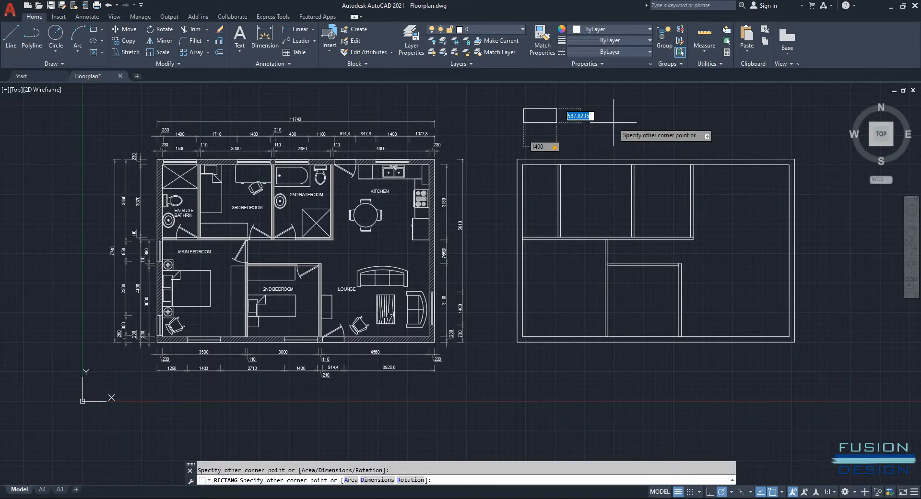
{"action": "type", "text": "230"}
{"action": "key", "text": "Return"}
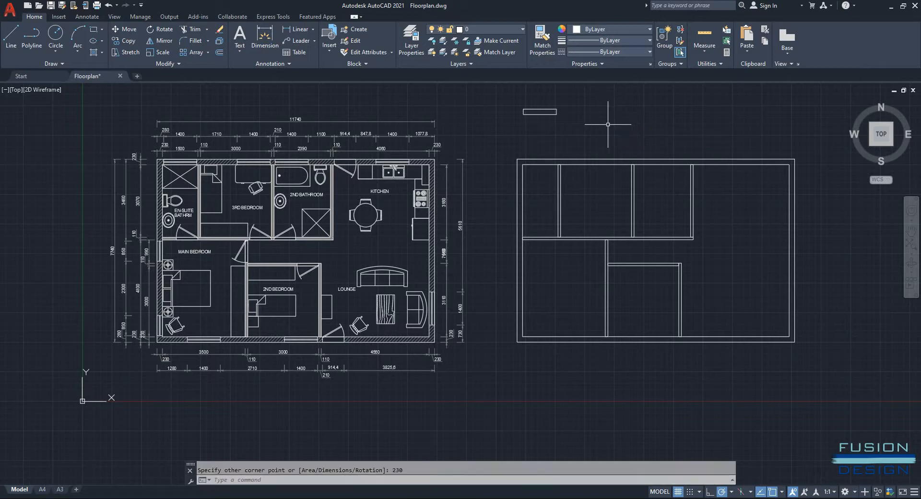
Step: Draw a 1400 by 40 glazing rectangle across the middle of the window outline, starting 20 above its left edge's midpoint
{"action": "scroll", "coordinate": [545, 111], "scroll_direction": "up", "scroll_amount": 4}
{"action": "scroll", "coordinate": [543, 110], "scroll_direction": "up", "scroll_amount": 2}
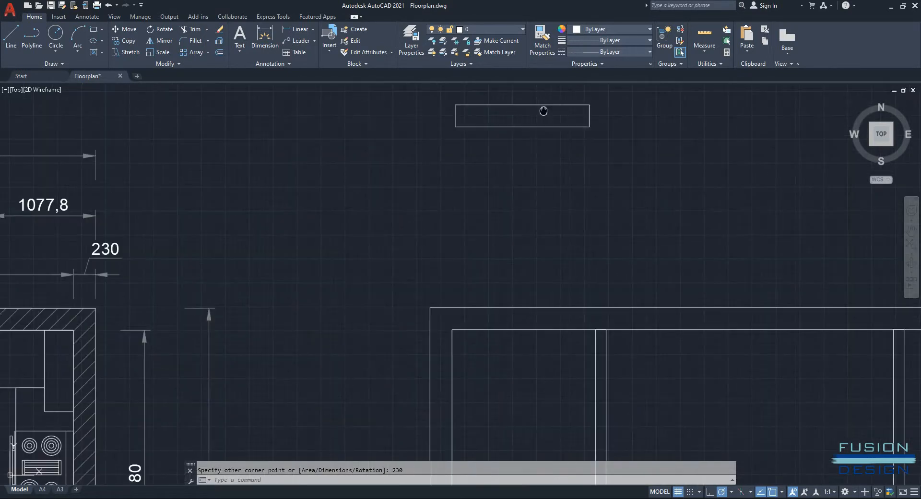
{"action": "middle_click_drag", "start_coordinate": [541, 109], "coordinate": [530, 195]}
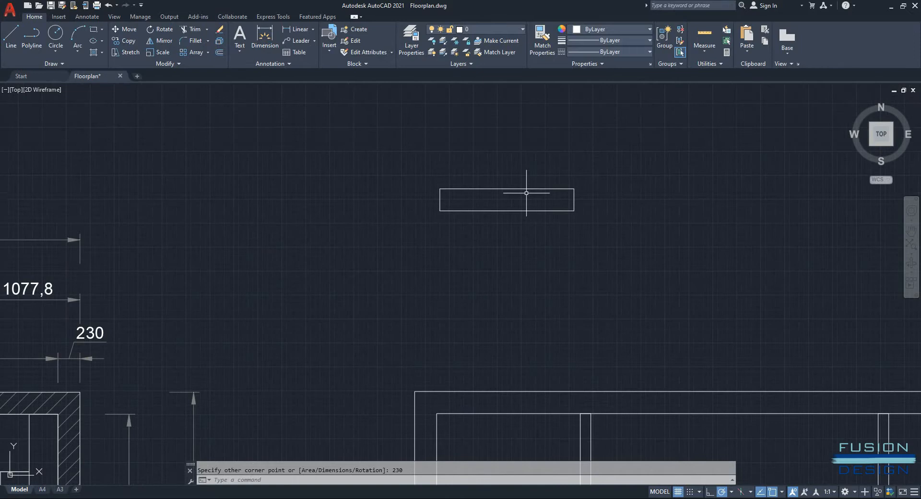
{"action": "type", "text": "rec"}
{"action": "key", "text": "Return"}
{"action": "scroll", "coordinate": [459, 204], "scroll_direction": "up", "scroll_amount": 4}
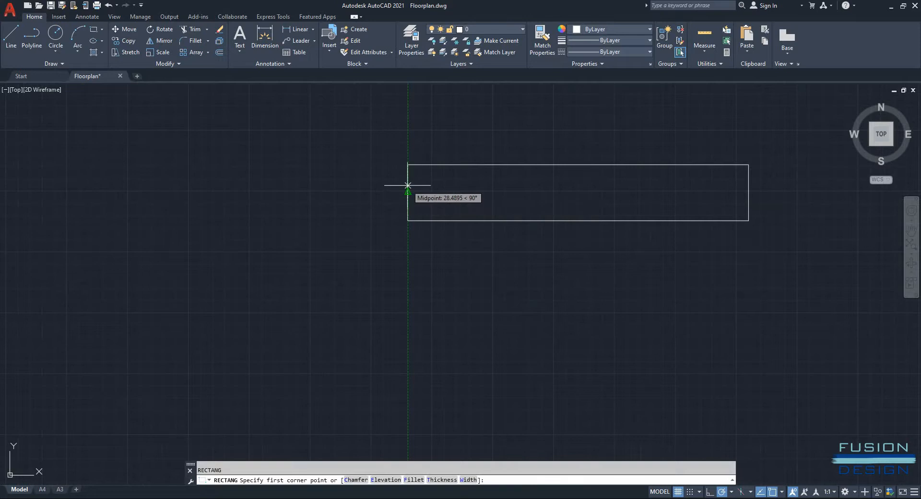
{"action": "type", "text": "20"}
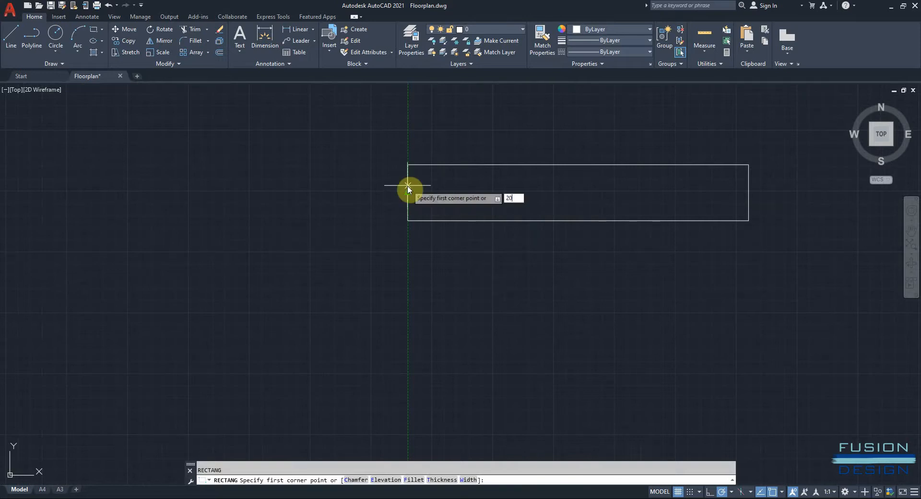
{"action": "key", "text": "Return"}
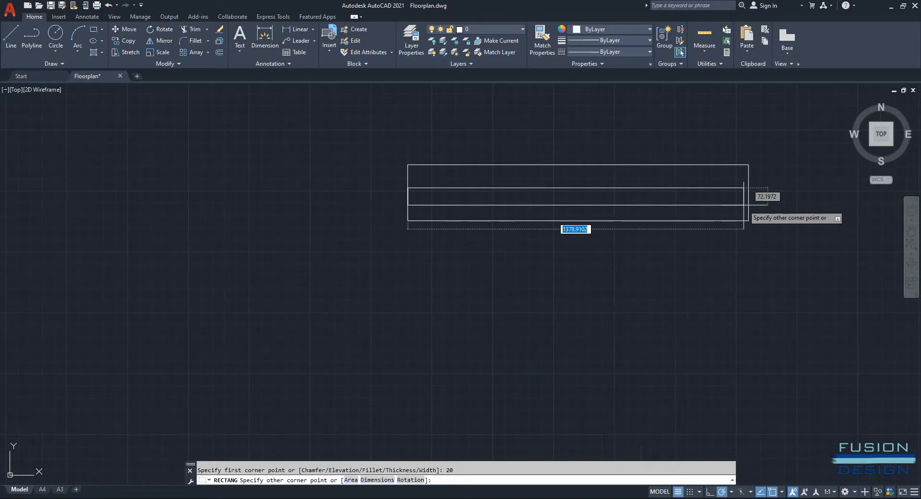
{"action": "type", "text": "1400"}
{"action": "key", "text": "Tab"}
{"action": "type", "text": "4"}
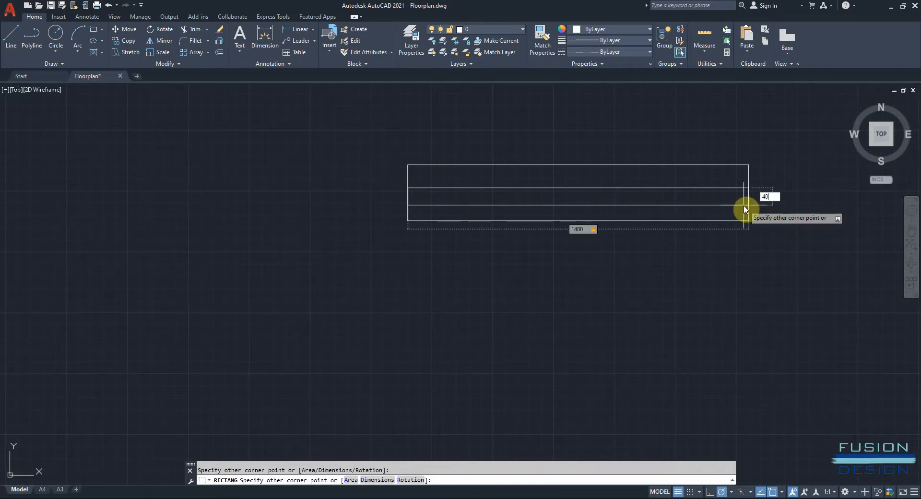
{"action": "type", "text": "0"}
{"action": "key", "text": "Return"}
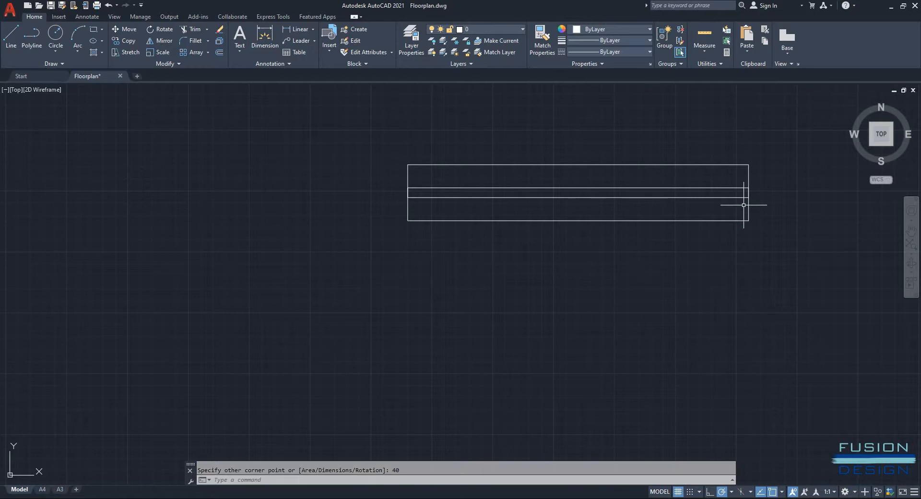
Step: Examine the window positions and dimensions along the reference plan's exterior walls
{"action": "scroll", "coordinate": [631, 247], "scroll_direction": "down", "scroll_amount": 6}
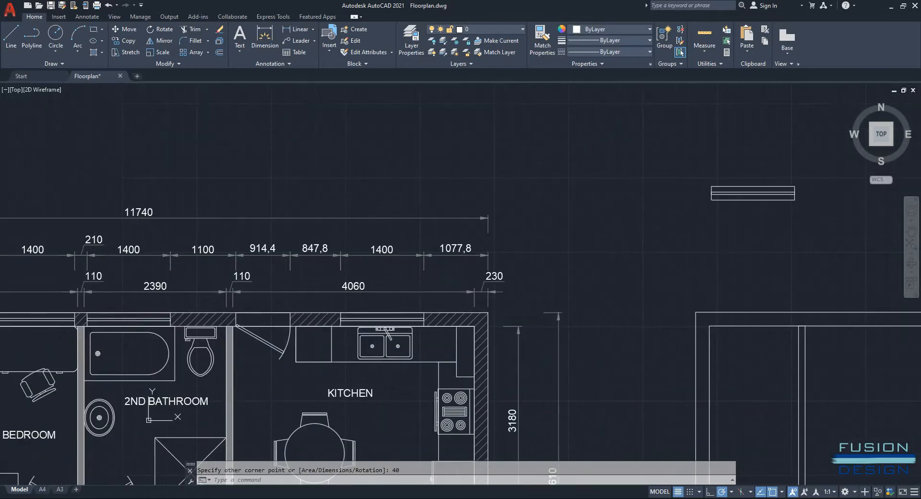
{"action": "mouse_move", "coordinate": [661, 235]}
{"action": "middle_mouse_down"}
{"action": "mouse_move", "coordinate": [810, 220]}
{"action": "mouse_move", "coordinate": [629, 219]}
{"action": "middle_mouse_up"}
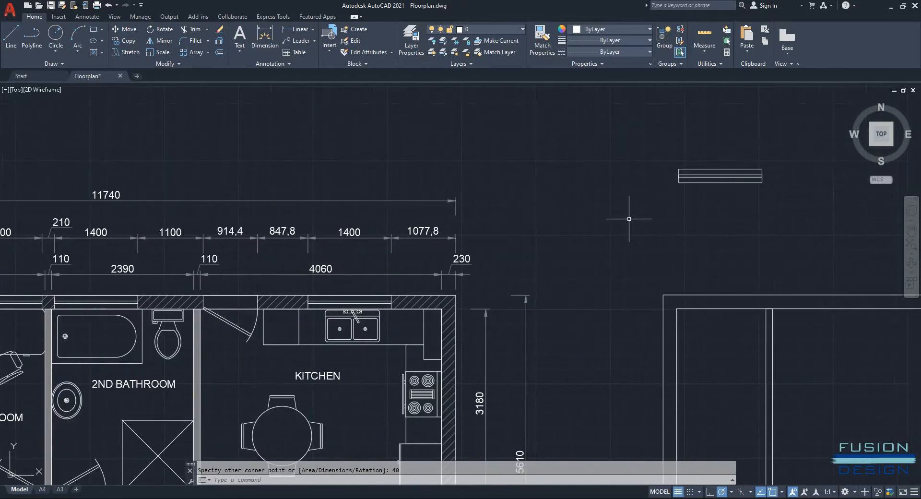
{"action": "mouse_move", "coordinate": [725, 208]}
{"action": "middle_mouse_down"}
{"action": "mouse_move", "coordinate": [487, 201]}
{"action": "mouse_move", "coordinate": [526, 230]}
{"action": "mouse_move", "coordinate": [601, 176]}
{"action": "middle_mouse_up"}
{"action": "scroll", "coordinate": [492, 196], "scroll_direction": "down", "scroll_amount": 2}
{"action": "scroll", "coordinate": [192, 276], "scroll_direction": "down", "scroll_amount": 5}
{"action": "middle_click_drag", "start_coordinate": [269, 295], "coordinate": [328, 258]}
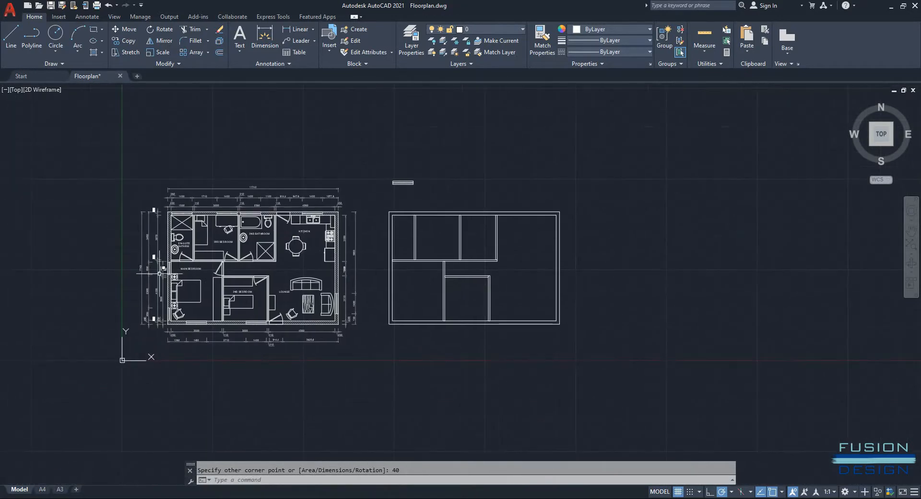
{"action": "scroll", "coordinate": [162, 270], "scroll_direction": "up", "scroll_amount": 6}
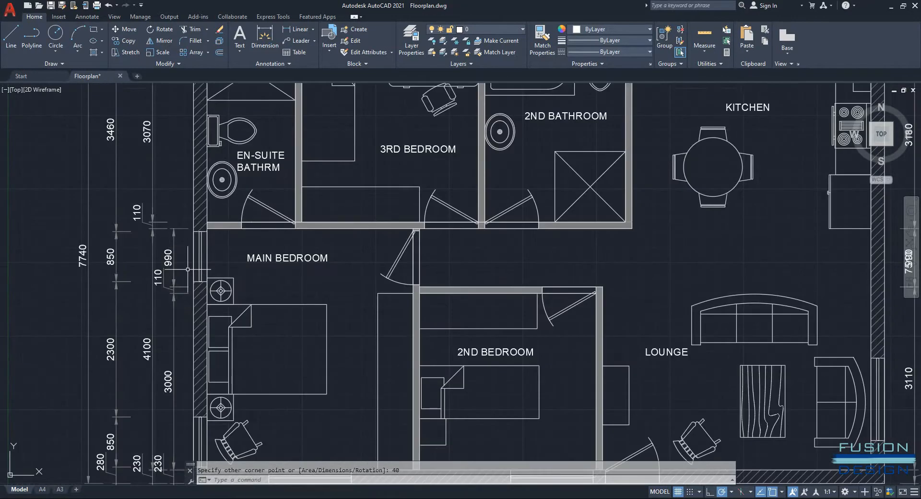
{"action": "middle_click_drag", "start_coordinate": [190, 246], "coordinate": [232, 142]}
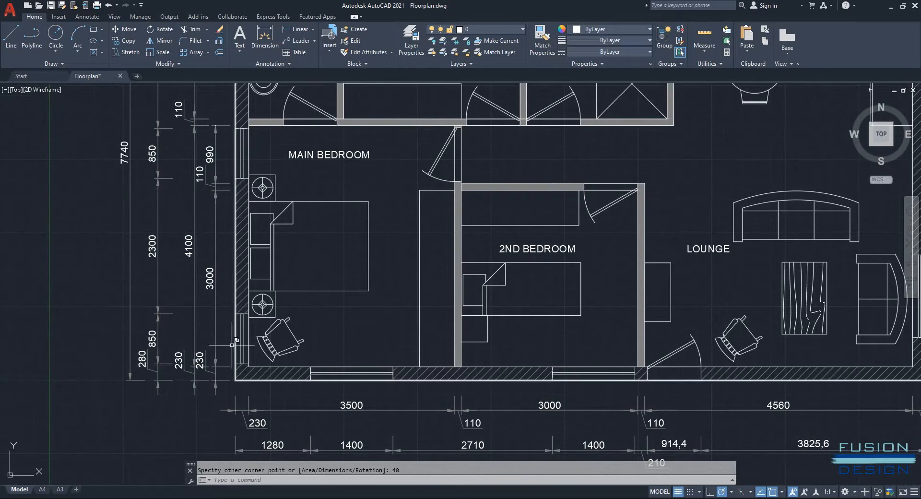
{"action": "scroll", "coordinate": [283, 306], "scroll_direction": "down", "scroll_amount": 2}
{"action": "middle_click_drag", "start_coordinate": [432, 282], "coordinate": [388, 295]}
{"action": "middle_click_drag", "start_coordinate": [550, 264], "coordinate": [450, 294]}
{"action": "middle_click_drag", "start_coordinate": [520, 236], "coordinate": [309, 318]}
Step: Group the window outline and its glazing rectangle into one object
{"action": "left_click", "coordinate": [610, 138]}
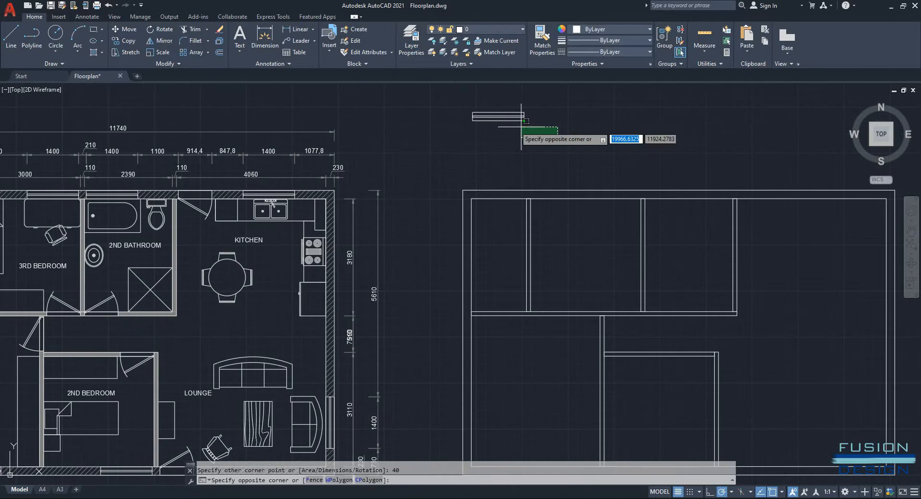
{"action": "left_click", "coordinate": [446, 96]}
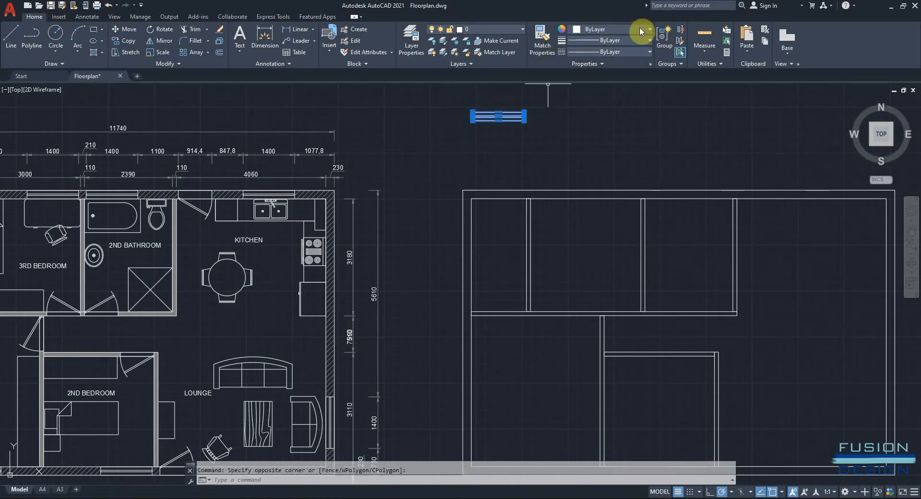
{"action": "left_click", "coordinate": [663, 43]}
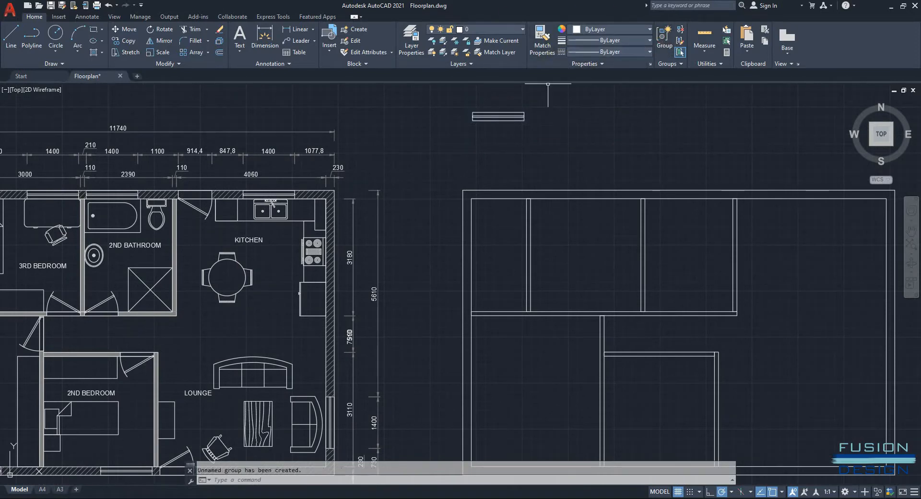
Step: Move the window group by its lower left corner to the inner upper left corner of the new plan's exterior wall
{"action": "left_click", "coordinate": [501, 116]}
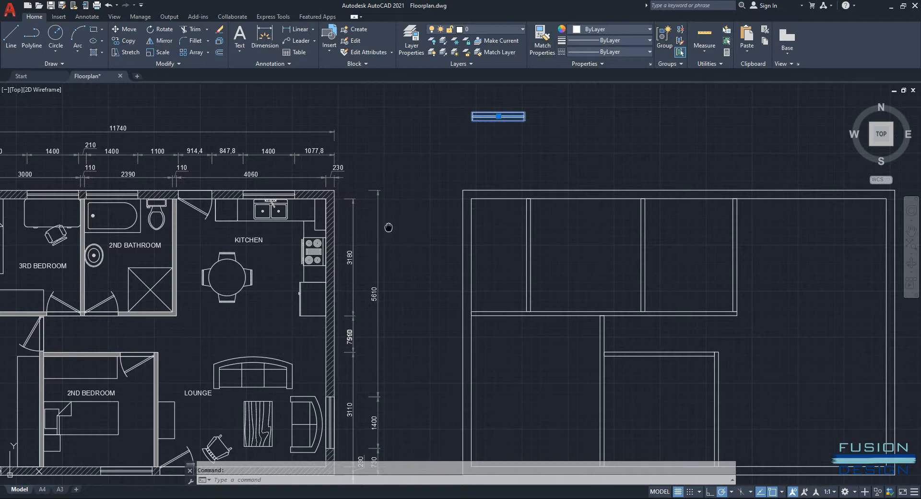
{"action": "middle_click_drag", "start_coordinate": [389, 225], "coordinate": [451, 179]}
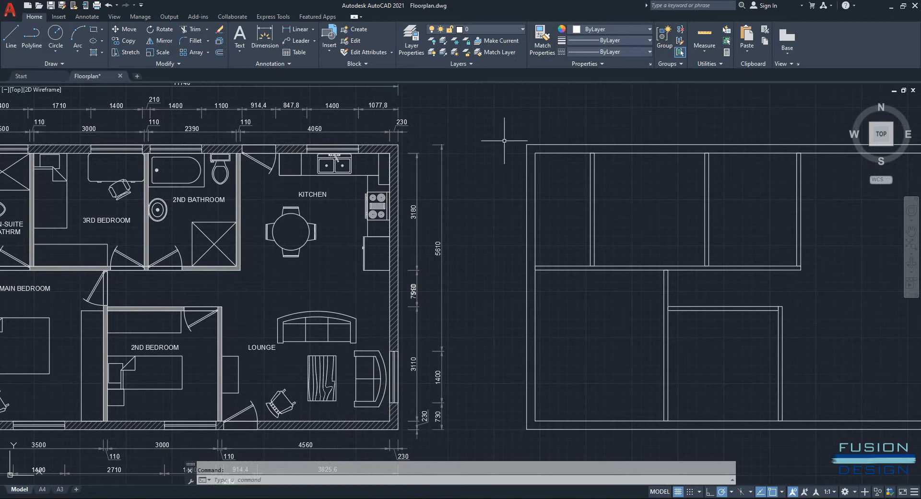
{"action": "middle_click_drag", "start_coordinate": [505, 138], "coordinate": [639, 198]}
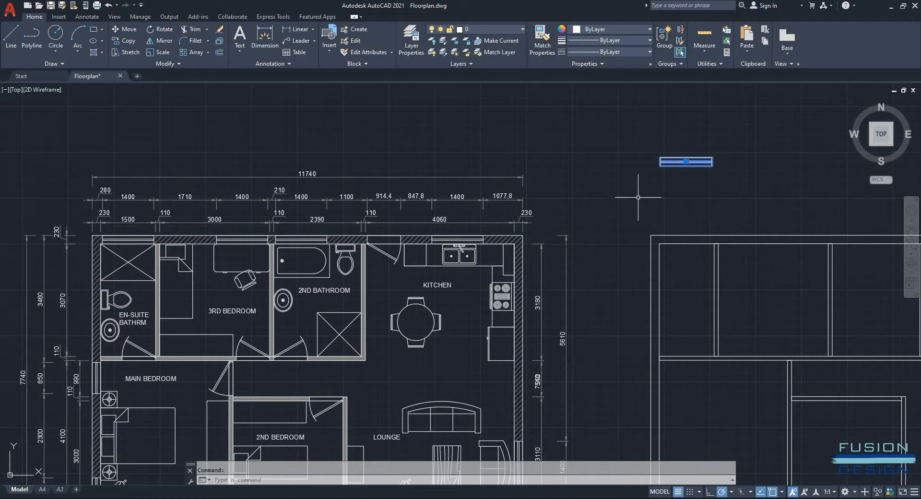
{"action": "type", "text": "M"}
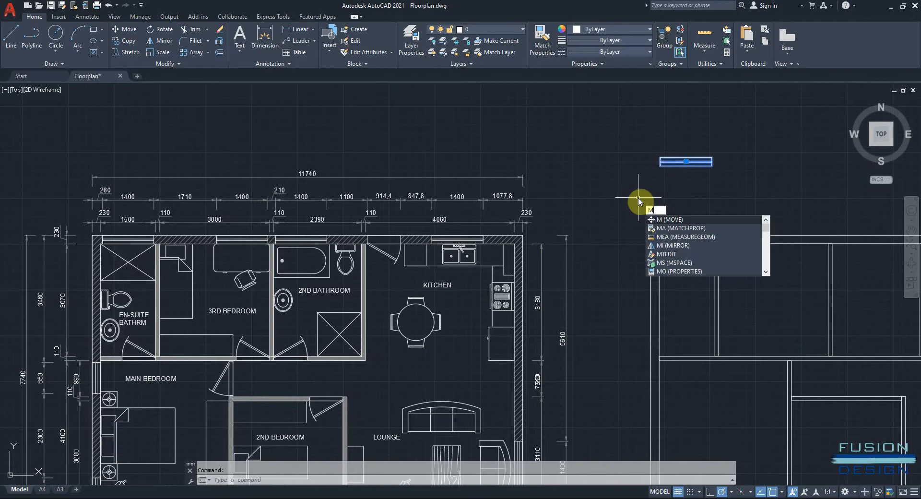
{"action": "key", "text": "Return"}
{"action": "scroll", "coordinate": [658, 189], "scroll_direction": "up", "scroll_amount": 2}
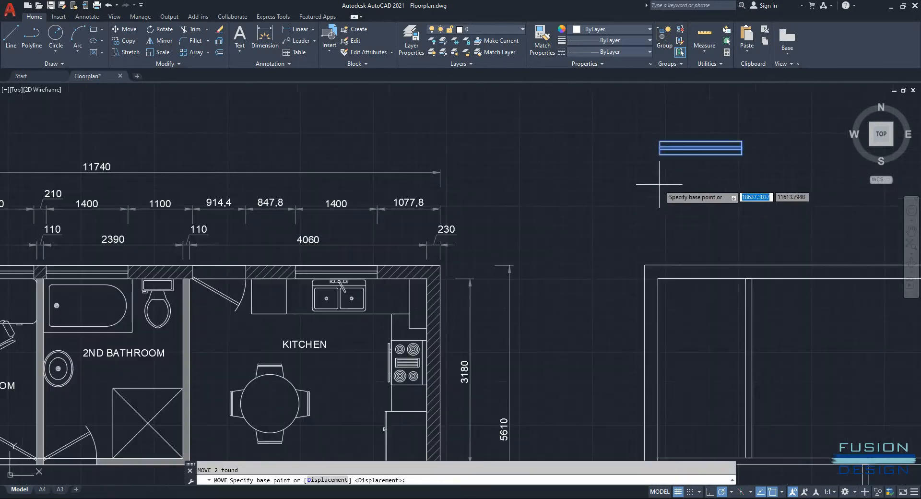
{"action": "left_click", "coordinate": [661, 156]}
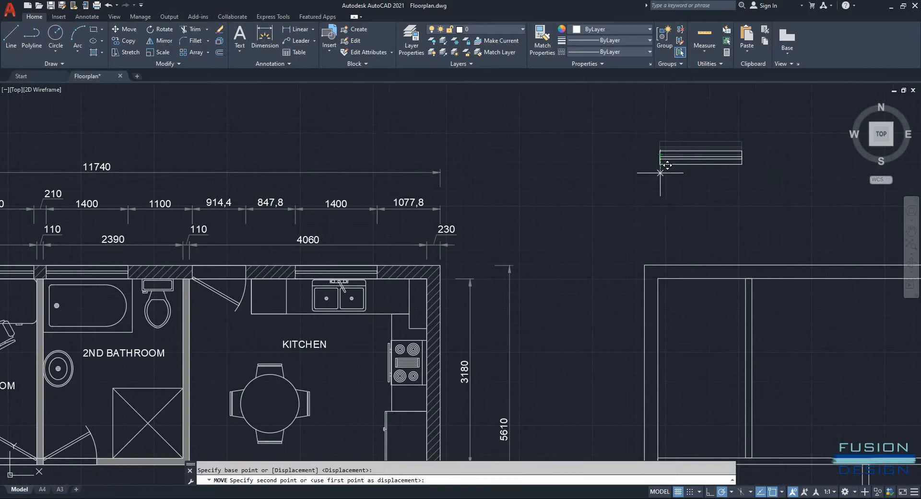
{"action": "scroll", "coordinate": [680, 282], "scroll_direction": "up", "scroll_amount": 2}
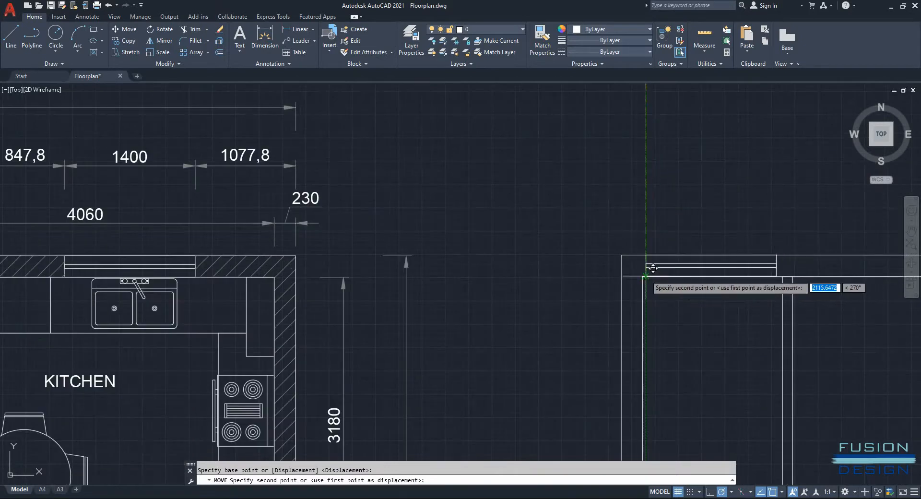
{"action": "scroll", "coordinate": [648, 271], "scroll_direction": "up", "scroll_amount": 4}
{"action": "left_click", "coordinate": [645, 268]}
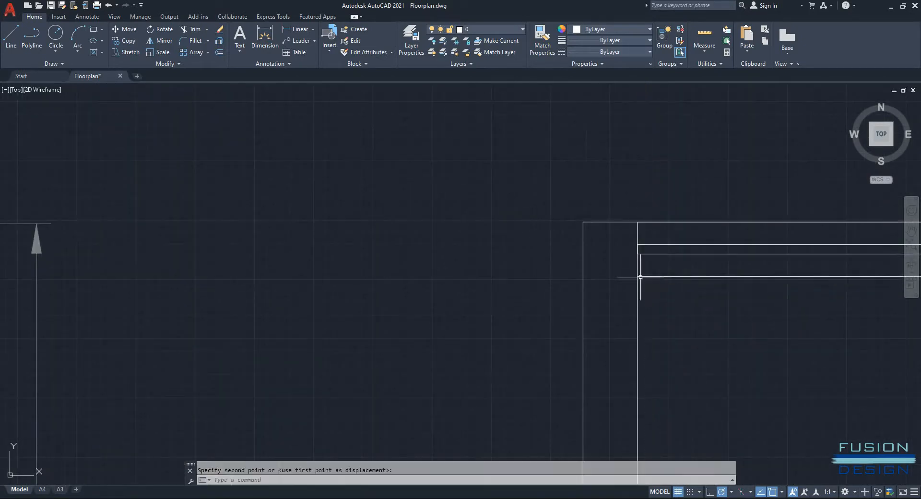
Step: Move the window by its lower edge's midpoint to the point midway between the inner left wall corner and the first upper partition
{"action": "scroll", "coordinate": [672, 276], "scroll_direction": "down", "scroll_amount": 3}
{"action": "scroll", "coordinate": [718, 278], "scroll_direction": "up", "scroll_amount": 4}
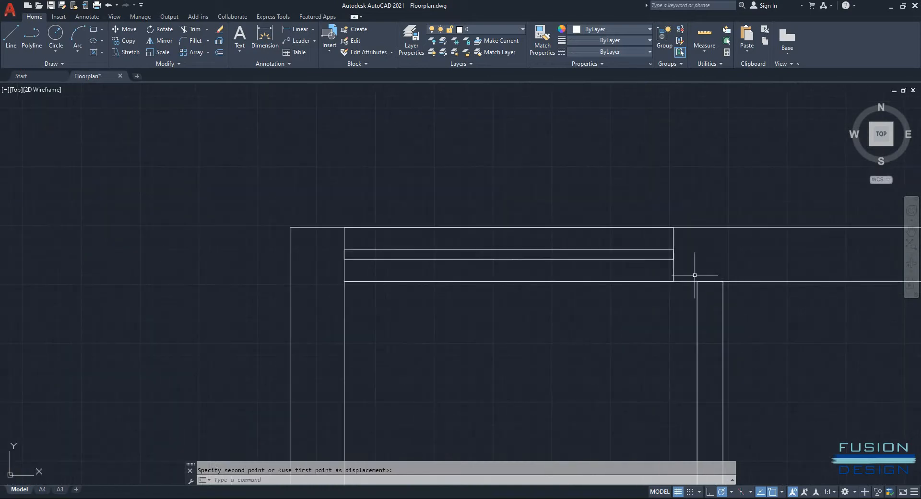
{"action": "left_click", "coordinate": [696, 273]}
{"action": "left_click", "coordinate": [636, 250]}
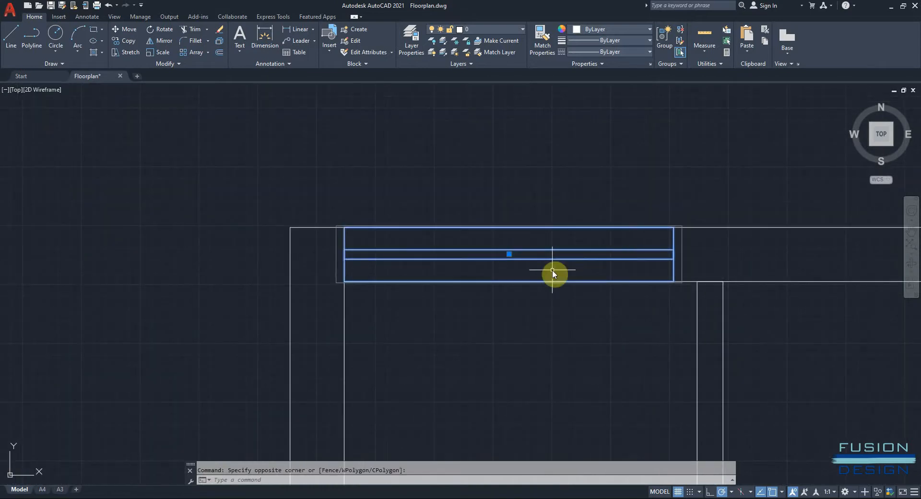
{"action": "type", "text": "m"}
{"action": "key", "text": "Return"}
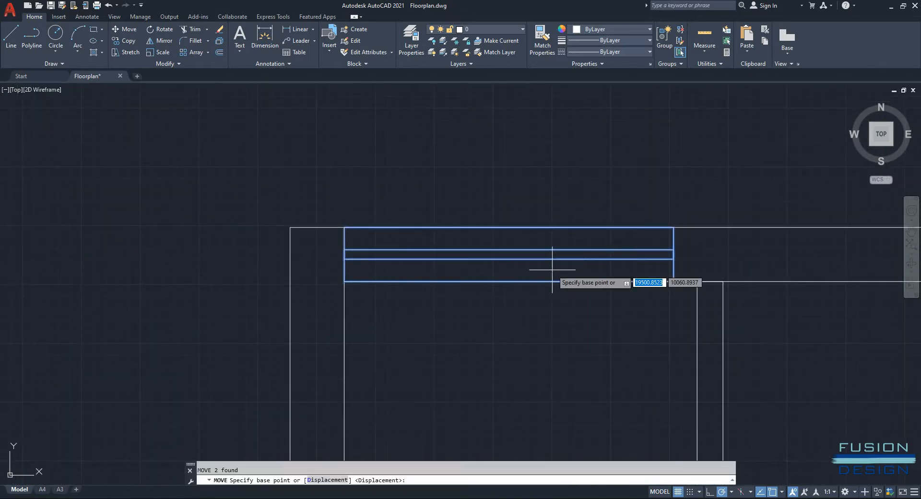
{"action": "left_click", "coordinate": [510, 280]}
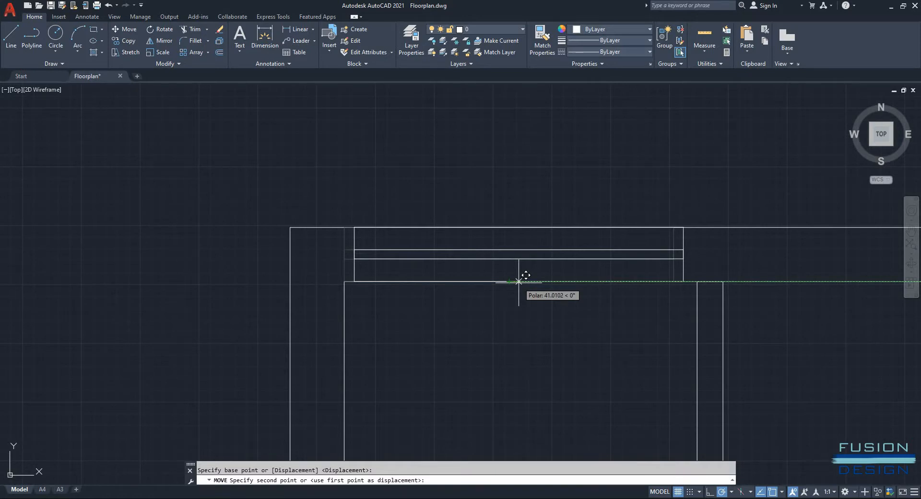
{"action": "right_click", "coordinate": [518, 282], "text": "shift"}
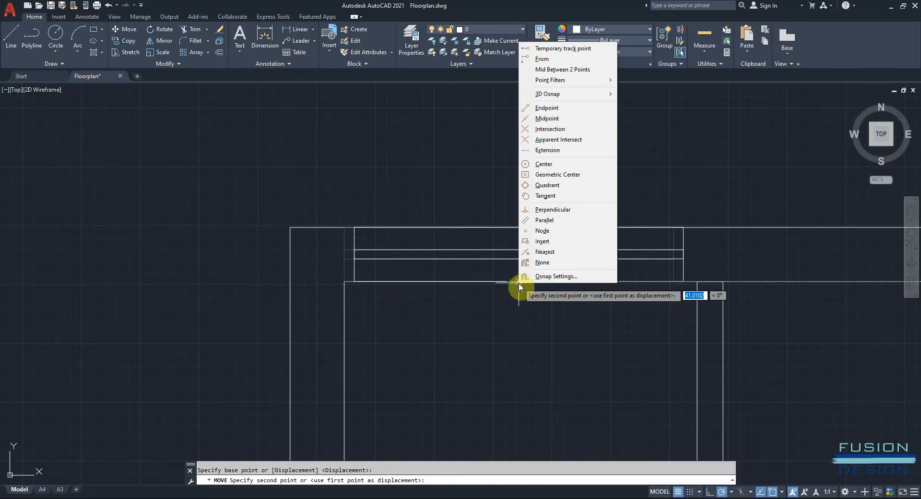
{"action": "left_click", "coordinate": [578, 72]}
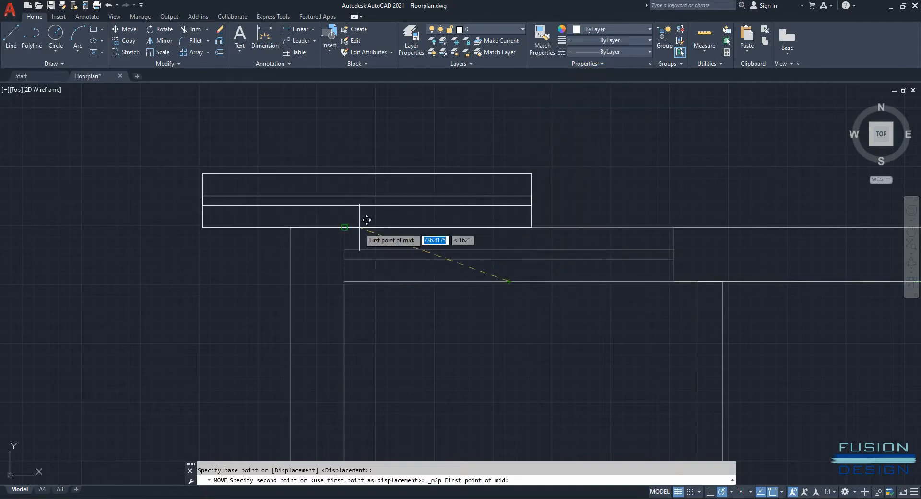
{"action": "left_click", "coordinate": [350, 271]}
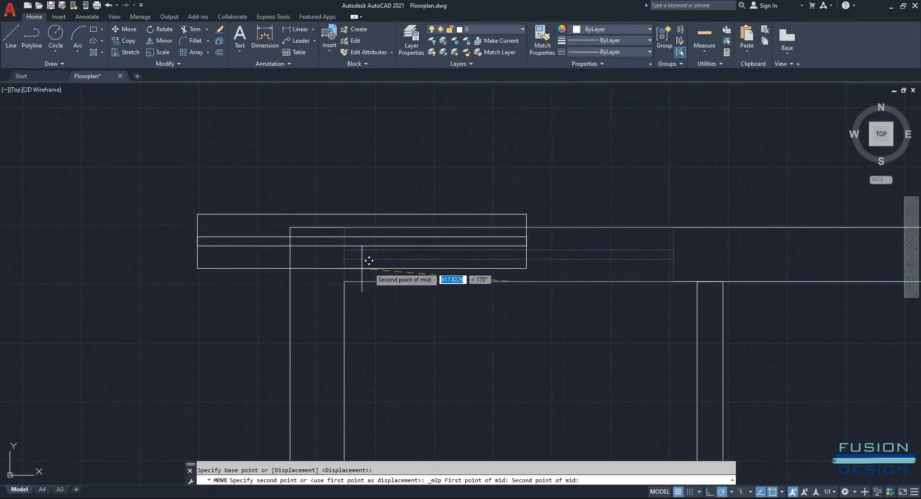
{"action": "left_click", "coordinate": [698, 281]}
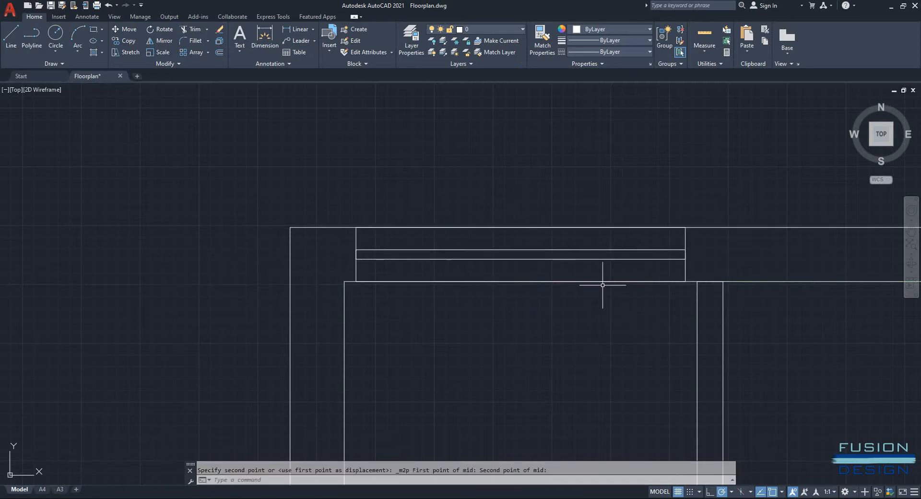
Step: Copy the window from the first upper partition's upper left corner to the matching corner of the second upper partition
{"action": "middle_click_drag", "start_coordinate": [602, 286], "coordinate": [771, 216]}
{"action": "middle_click_drag", "start_coordinate": [534, 274], "coordinate": [746, 265]}
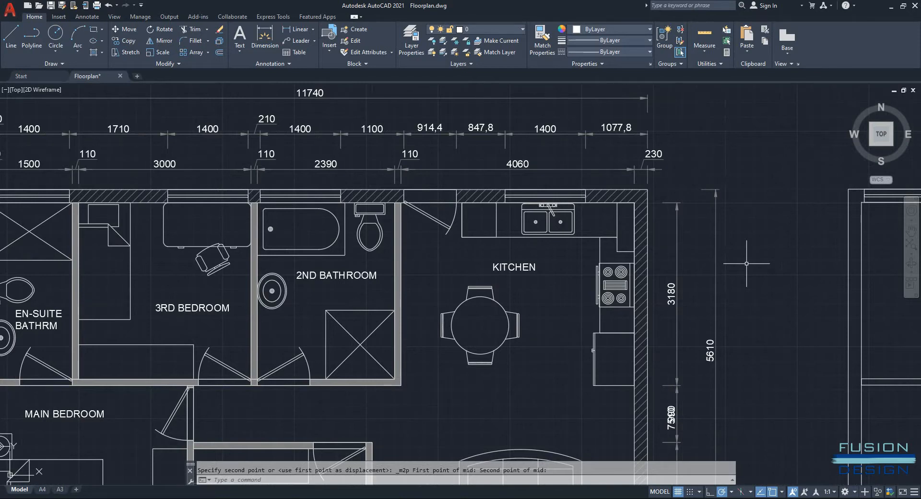
{"action": "middle_click_drag", "start_coordinate": [786, 261], "coordinate": [497, 272]}
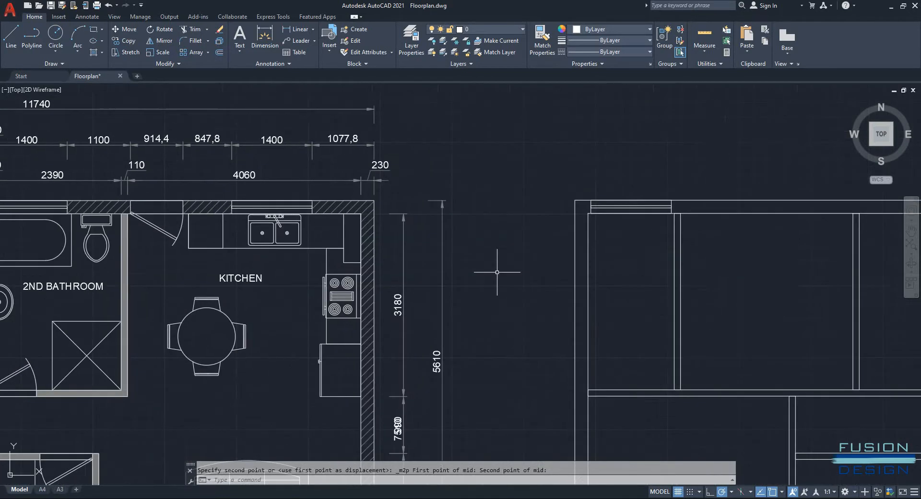
{"action": "left_click", "coordinate": [587, 195]}
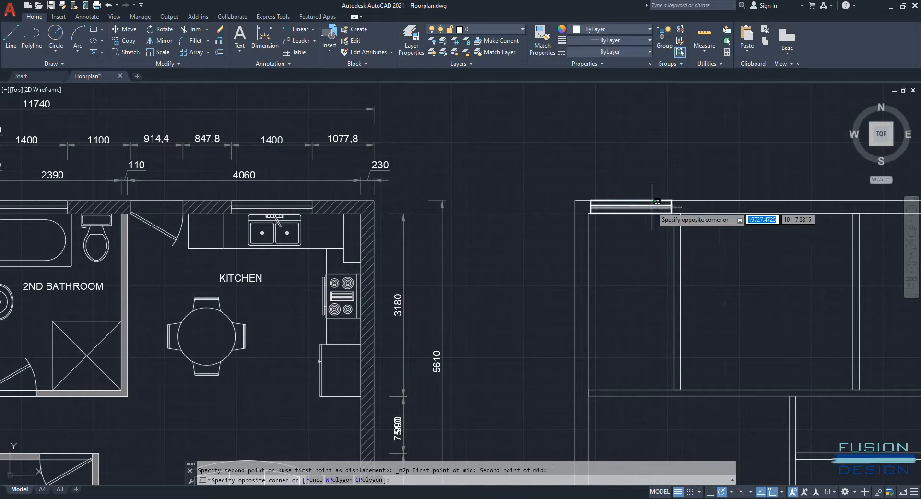
{"action": "left_click", "coordinate": [681, 218]}
{"action": "type", "text": "co"}
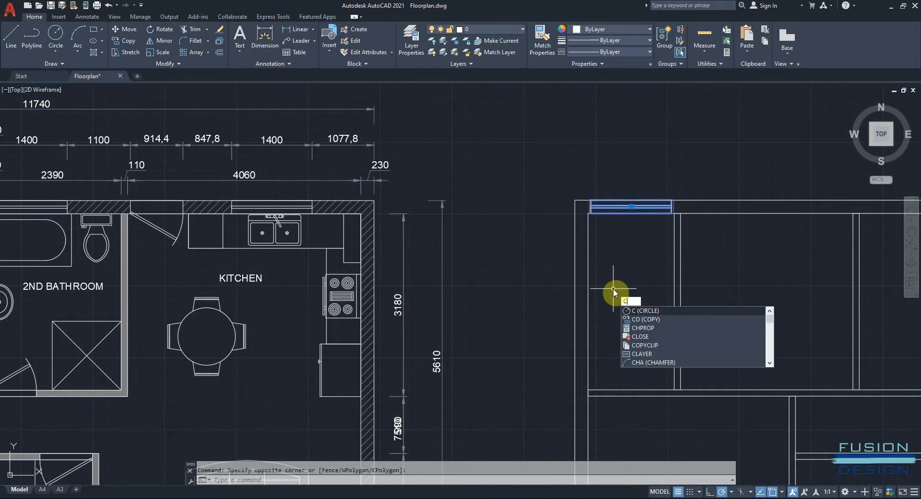
{"action": "key", "text": "Return"}
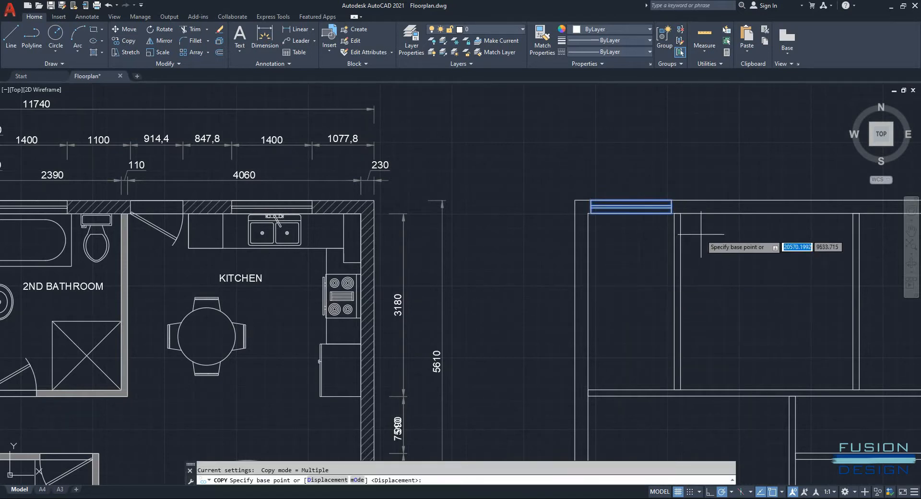
{"action": "scroll", "coordinate": [717, 213], "scroll_direction": "up", "scroll_amount": 5}
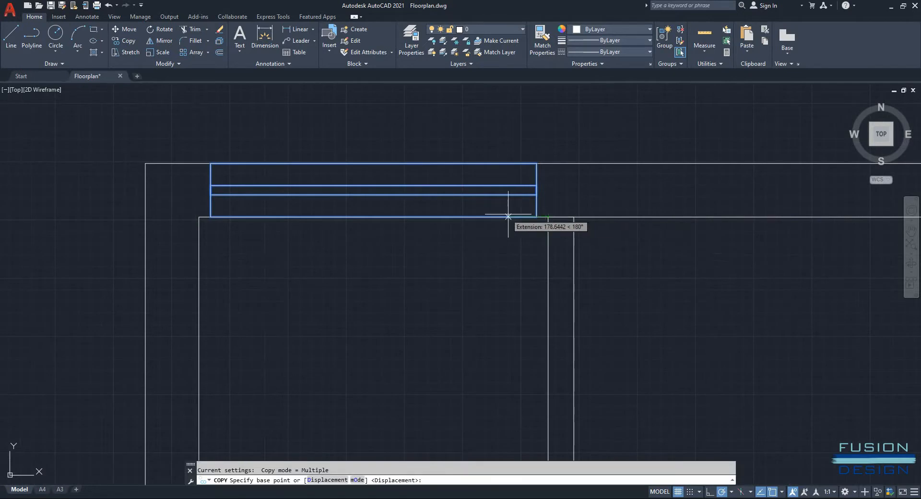
{"action": "left_click", "coordinate": [549, 217]}
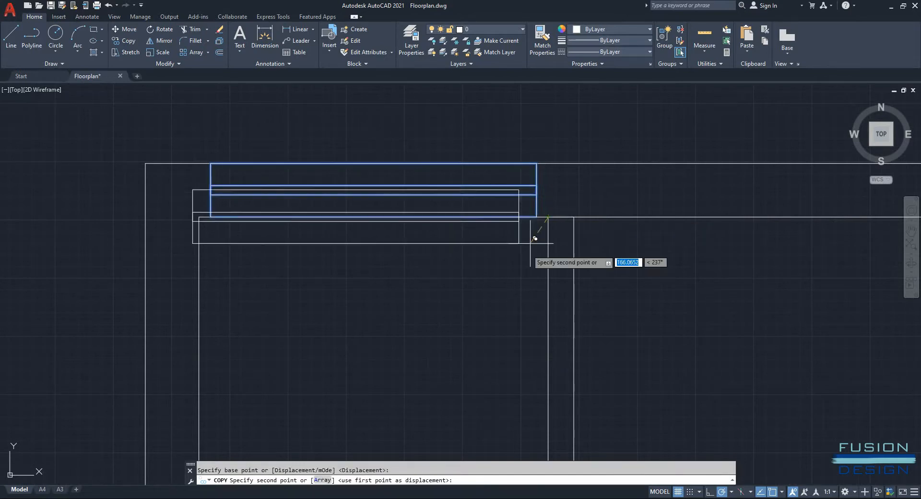
{"action": "scroll", "coordinate": [542, 235], "scroll_direction": "down", "scroll_amount": 3}
{"action": "scroll", "coordinate": [566, 244], "scroll_direction": "up", "scroll_amount": 2}
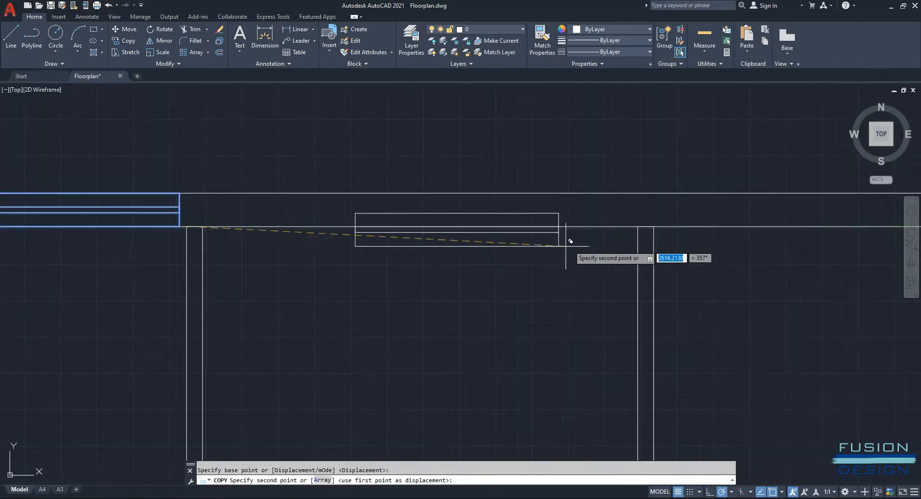
{"action": "left_click", "coordinate": [638, 226]}
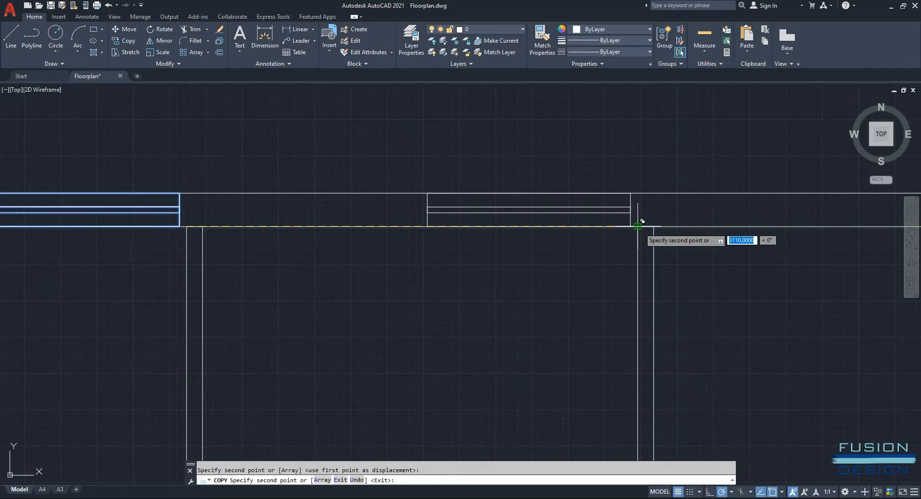
{"action": "scroll", "coordinate": [638, 226], "scroll_direction": "down", "scroll_amount": 1}
{"action": "scroll", "coordinate": [639, 223], "scroll_direction": "down", "scroll_amount": 1}
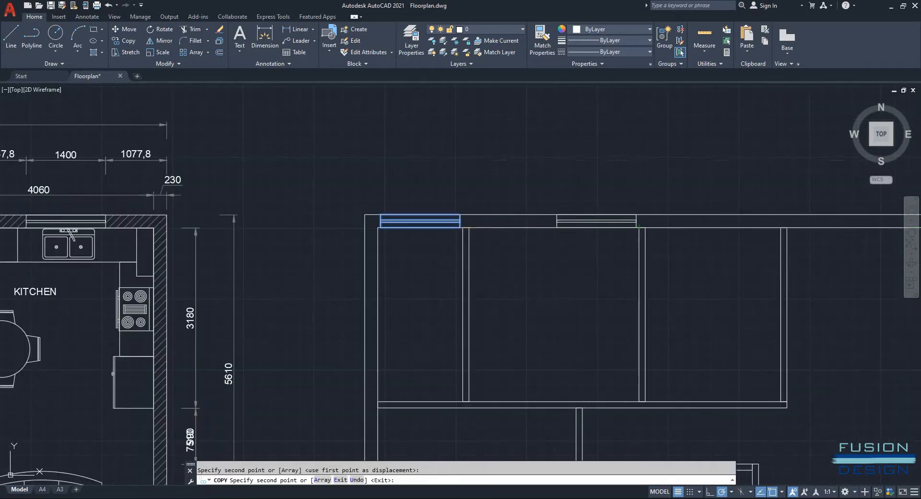
{"action": "mouse_move", "coordinate": [641, 220]}
{"action": "middle_mouse_down"}
{"action": "mouse_move", "coordinate": [918, 214]}
{"action": "mouse_move", "coordinate": [698, 213]}
{"action": "middle_mouse_up"}
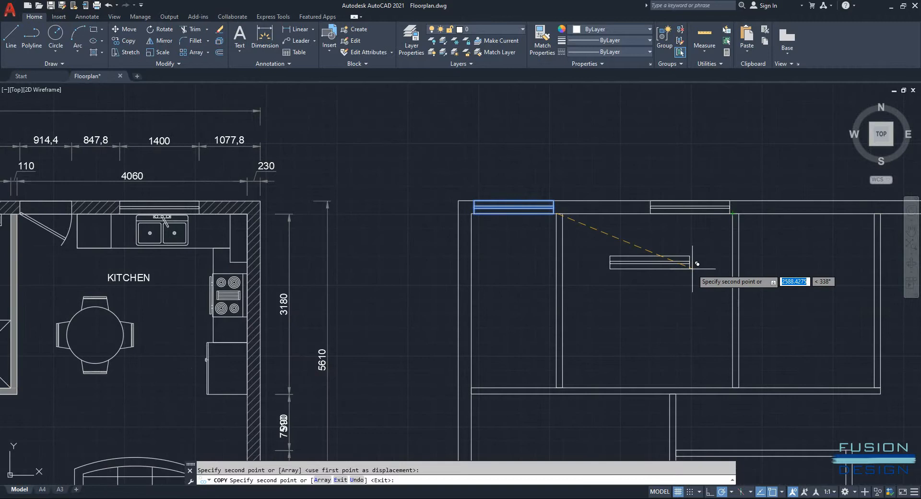
{"action": "key", "text": "Escape"}
Step: Mirror the second window about the vertical centerline of the second upper partition, starting at its top midpoint and keeping the source window
{"action": "middle_click_drag", "start_coordinate": [712, 242], "coordinate": [607, 262]}
{"action": "scroll", "coordinate": [625, 237], "scroll_direction": "up", "scroll_amount": 2}
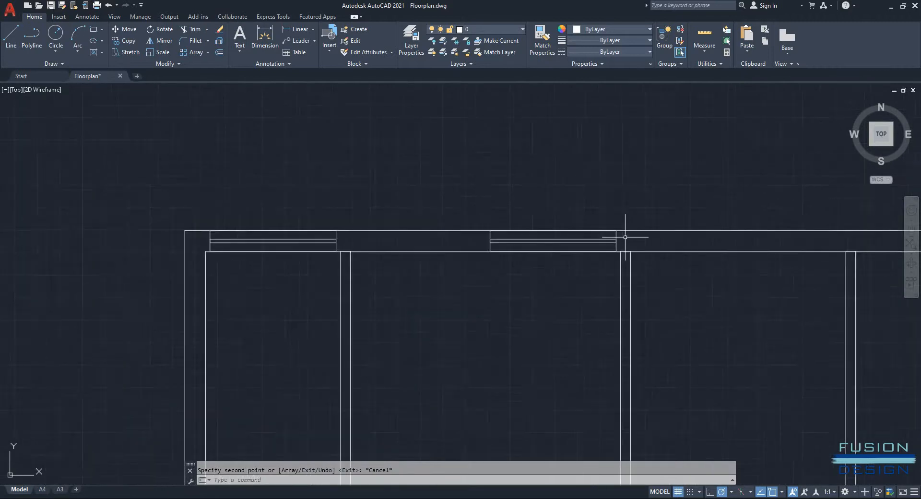
{"action": "scroll", "coordinate": [625, 237], "scroll_direction": "up", "scroll_amount": 2}
{"action": "left_click", "coordinate": [622, 235]}
{"action": "left_click", "coordinate": [589, 255]}
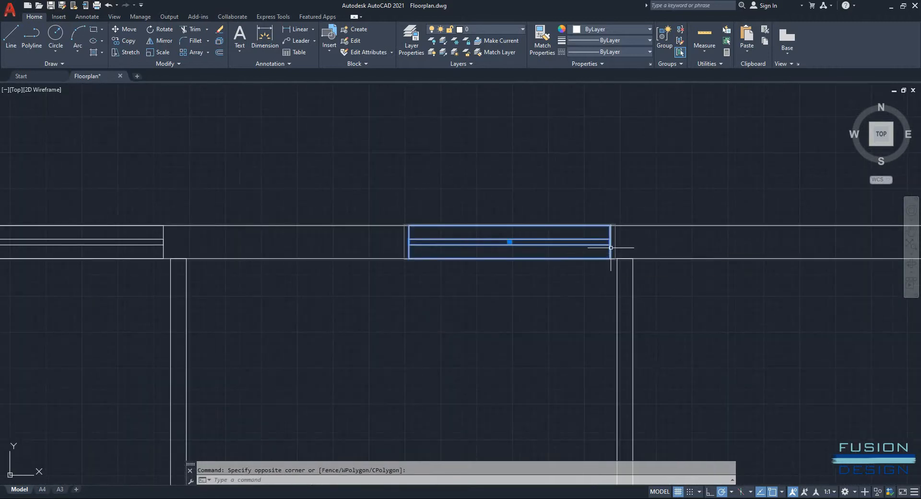
{"action": "type", "text": "MI"}
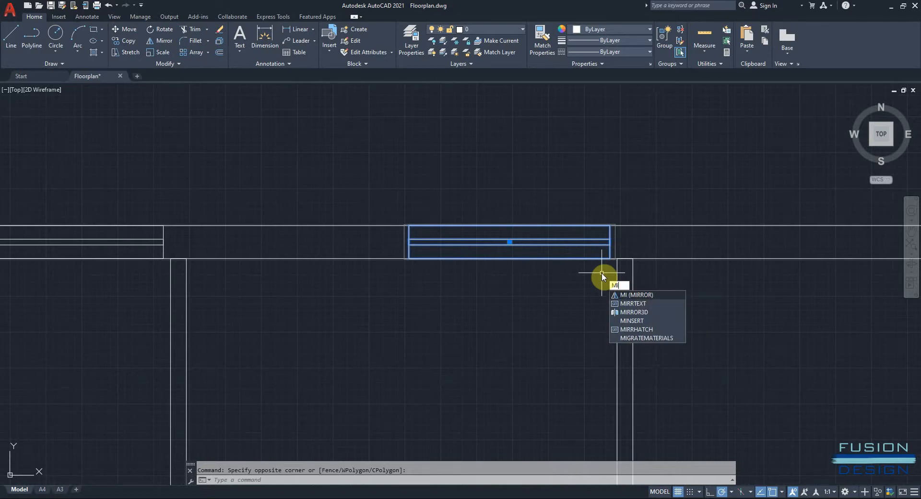
{"action": "key", "text": "Return"}
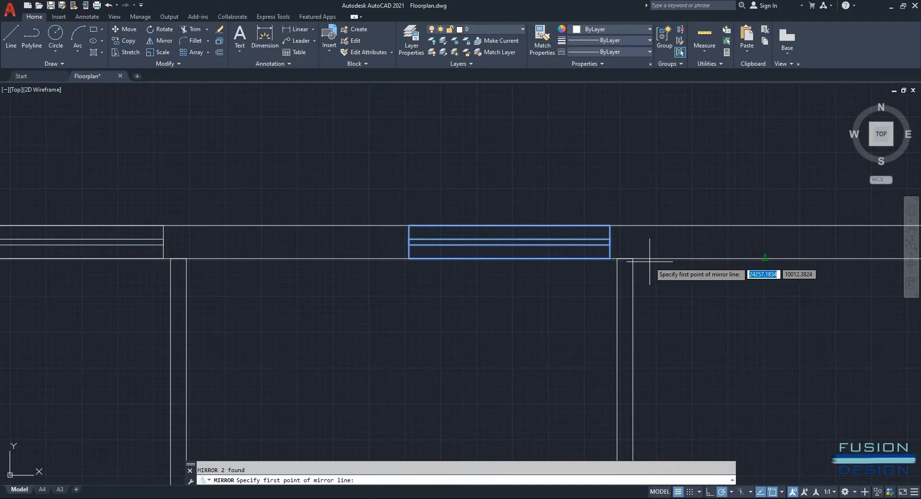
{"action": "left_click", "coordinate": [625, 258]}
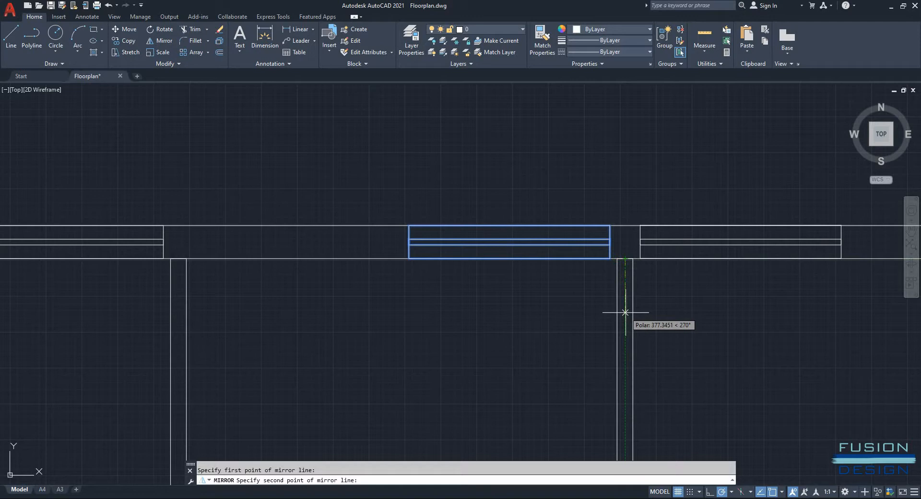
{"action": "left_click", "coordinate": [625, 312]}
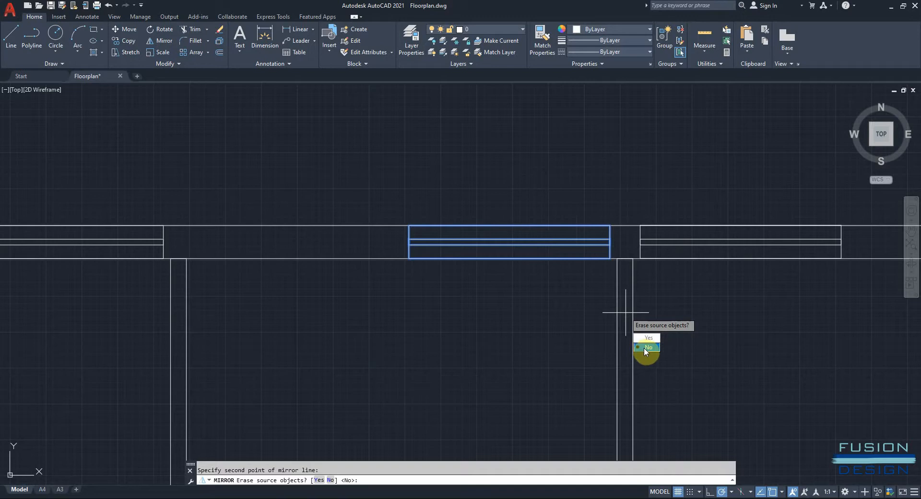
{"action": "key", "text": "Return"}
{"action": "scroll", "coordinate": [545, 298], "scroll_direction": "down", "scroll_amount": 2}
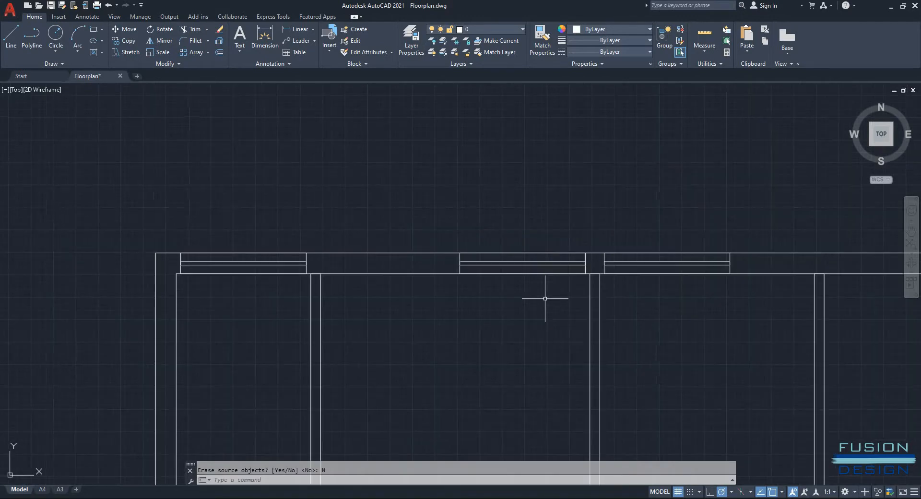
Step: Copy the third window, using a base point 1078 right of its lower right corner, to the inner upper right corner of the exterior wall
{"action": "mouse_move", "coordinate": [545, 299]}
{"action": "middle_mouse_down"}
{"action": "mouse_move", "coordinate": [583, 240]}
{"action": "mouse_move", "coordinate": [733, 201]}
{"action": "middle_mouse_up"}
{"action": "scroll", "coordinate": [583, 241], "scroll_direction": "down", "scroll_amount": 4}
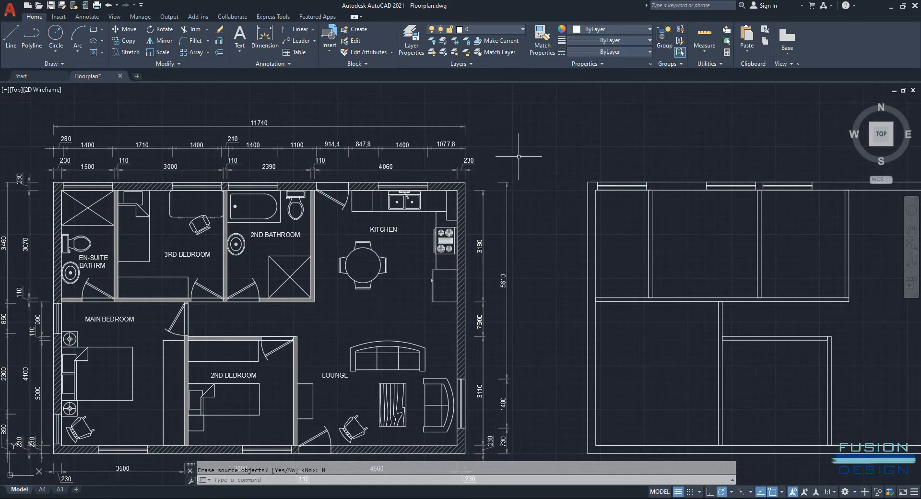
{"action": "middle_click_drag", "start_coordinate": [569, 154], "coordinate": [496, 149]}
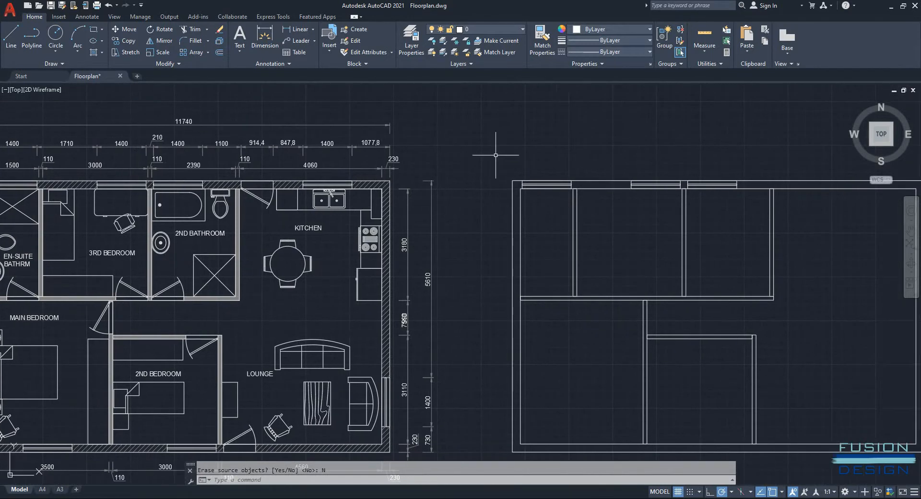
{"action": "middle_click_drag", "start_coordinate": [719, 164], "coordinate": [613, 157]}
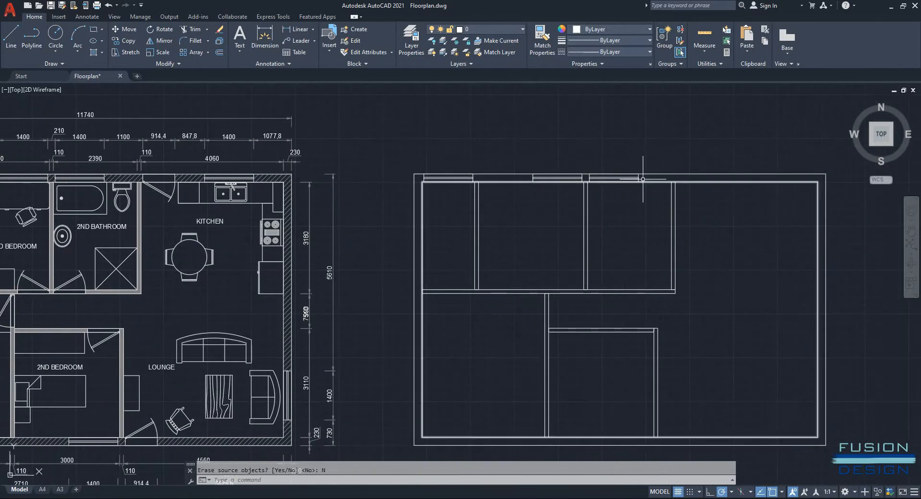
{"action": "scroll", "coordinate": [643, 174], "scroll_direction": "up", "scroll_amount": 2}
{"action": "left_click", "coordinate": [623, 176]}
{"action": "middle_click_drag", "start_coordinate": [632, 233], "coordinate": [565, 241]}
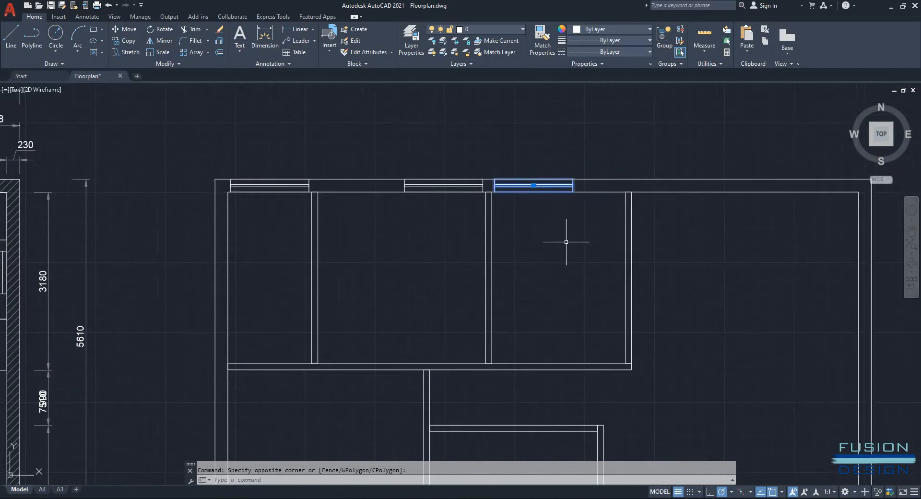
{"action": "type", "text": "C"}
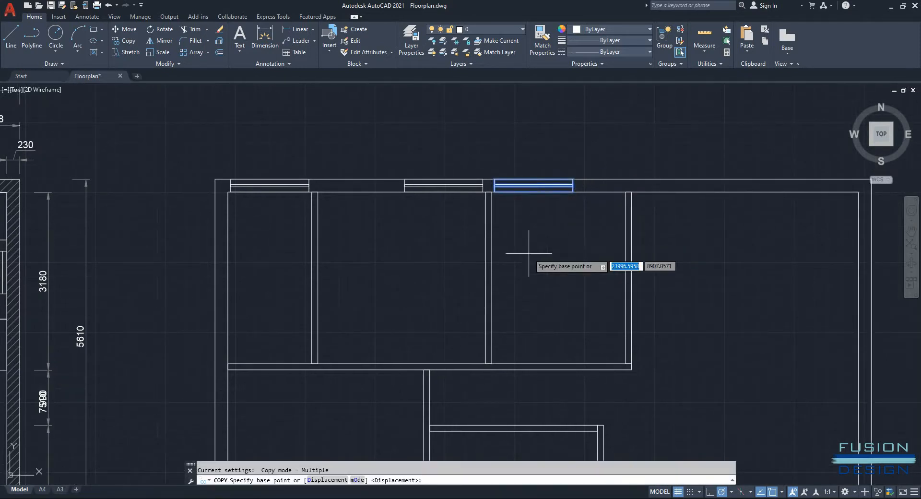
{"action": "mouse_move", "coordinate": [525, 254]}
{"action": "middle_mouse_down"}
{"action": "mouse_move", "coordinate": [744, 252]}
{"action": "mouse_move", "coordinate": [611, 246]}
{"action": "middle_mouse_up"}
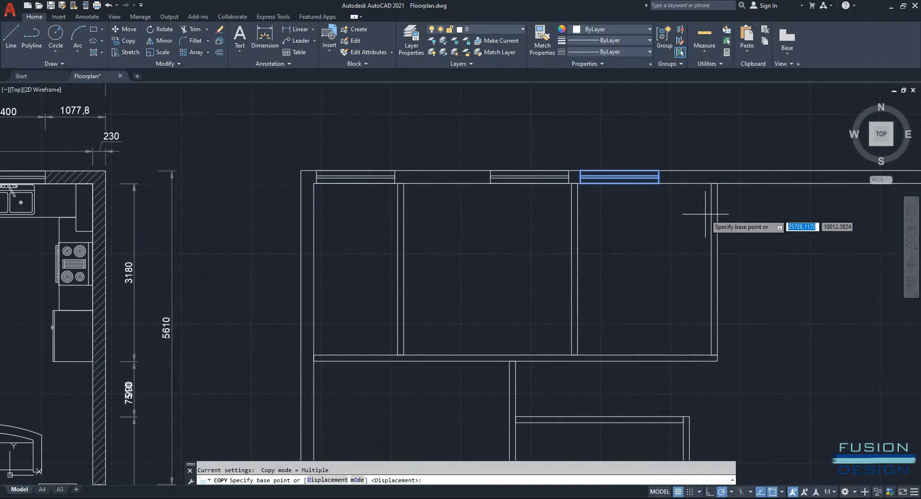
{"action": "scroll", "coordinate": [678, 210], "scroll_direction": "up", "scroll_amount": 4}
{"action": "middle_click_drag", "start_coordinate": [670, 207], "coordinate": [564, 250]}
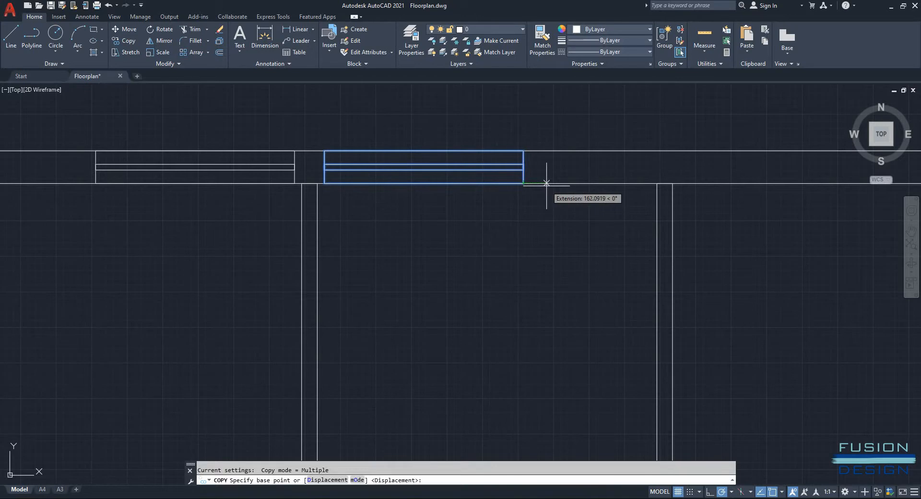
{"action": "type", "text": "1078"}
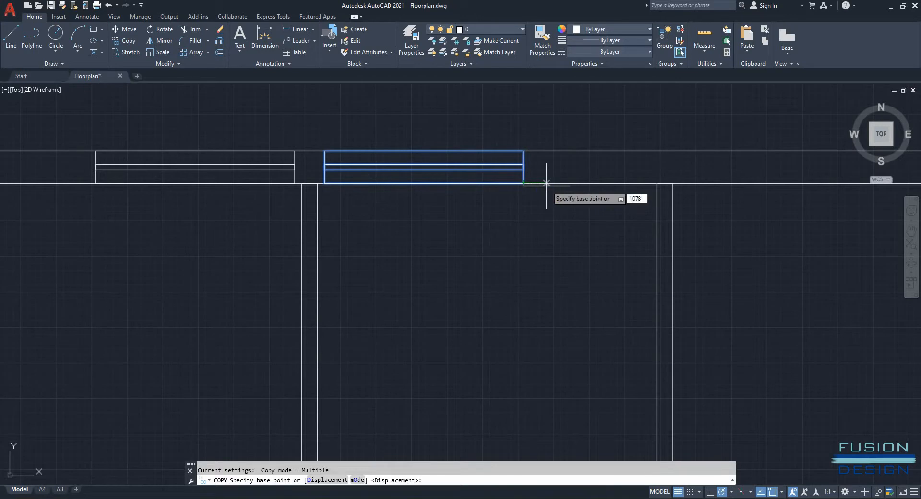
{"action": "key", "text": "Return"}
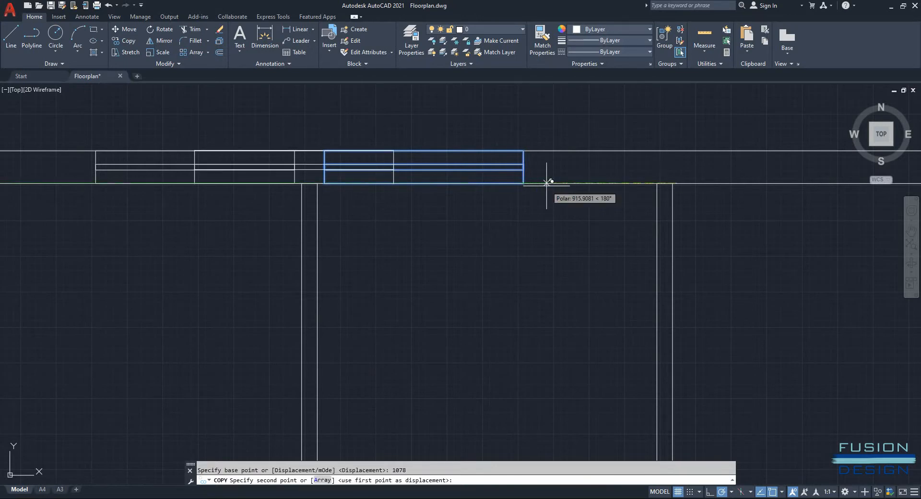
{"action": "scroll", "coordinate": [619, 291], "scroll_direction": "down", "scroll_amount": 4}
{"action": "middle_click_drag", "start_coordinate": [700, 288], "coordinate": [459, 290]}
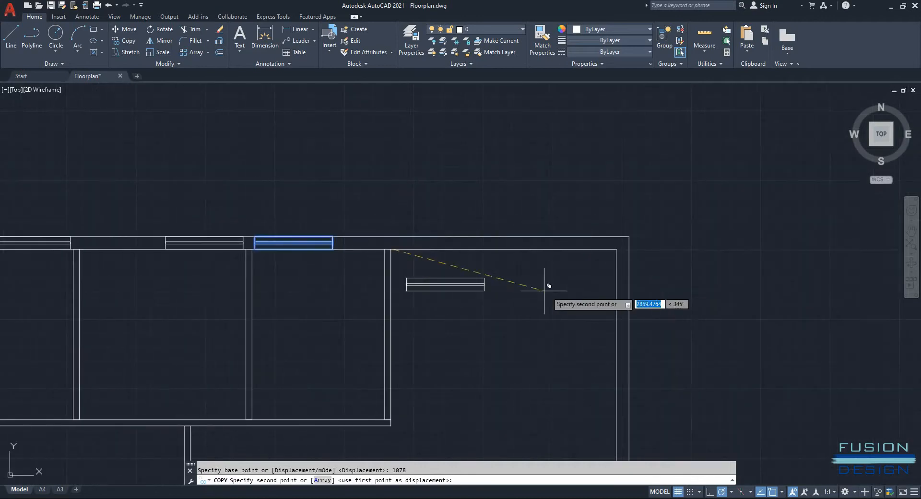
{"action": "left_click", "coordinate": [617, 249]}
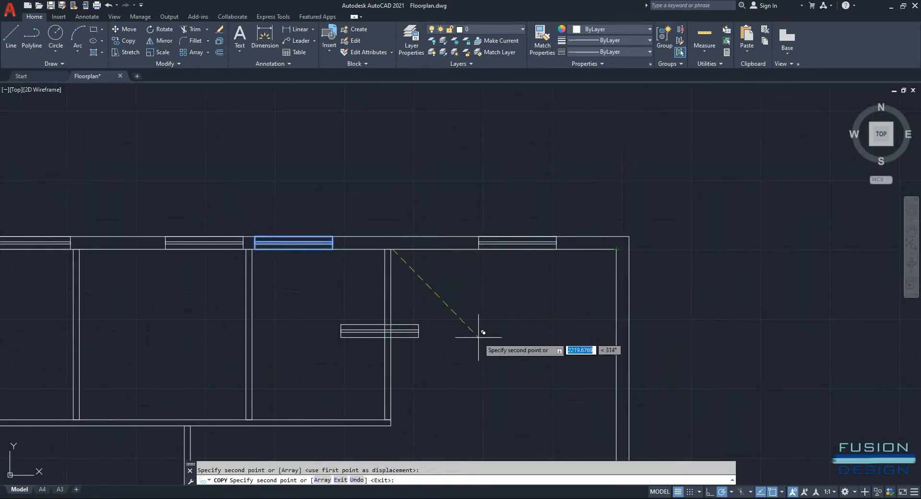
{"action": "scroll", "coordinate": [479, 338], "scroll_direction": "down", "scroll_amount": 1}
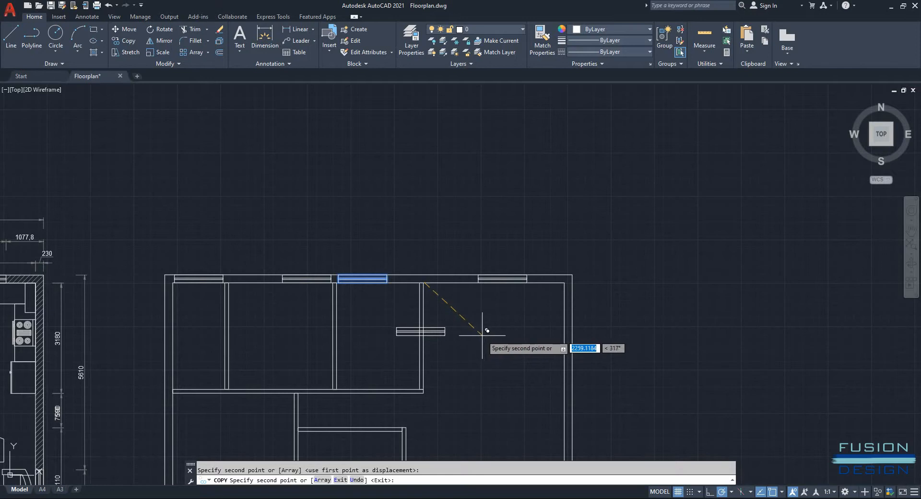
{"action": "key", "text": "Escape"}
Step: Place a spare copy of the kitchen window in the open lounge area of the new plan
{"action": "mouse_move", "coordinate": [392, 342]}
{"action": "middle_mouse_down"}
{"action": "mouse_move", "coordinate": [455, 271]}
{"action": "mouse_move", "coordinate": [495, 203]}
{"action": "middle_mouse_up"}
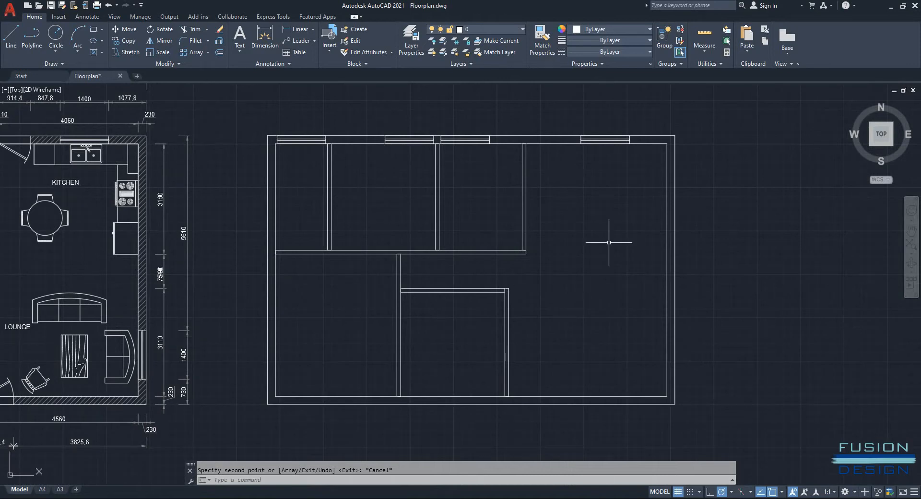
{"action": "left_click", "coordinate": [627, 139]}
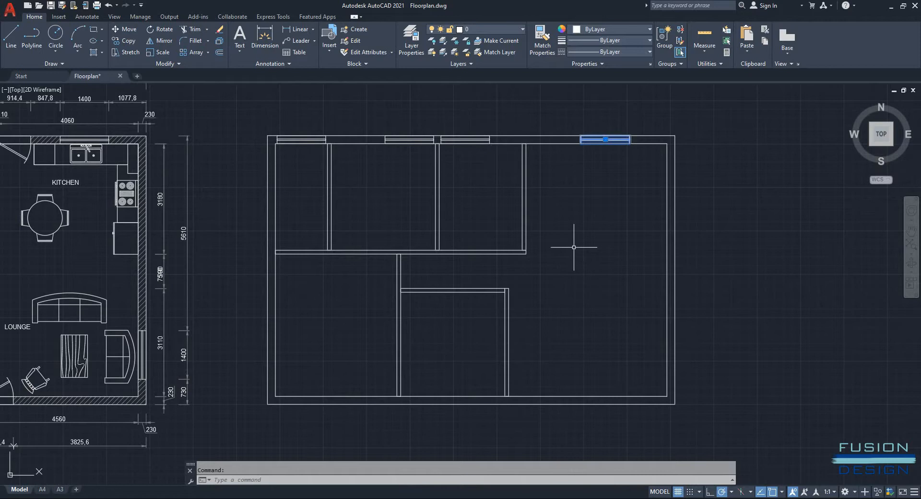
{"action": "type", "text": "co"}
{"action": "key", "text": "Return"}
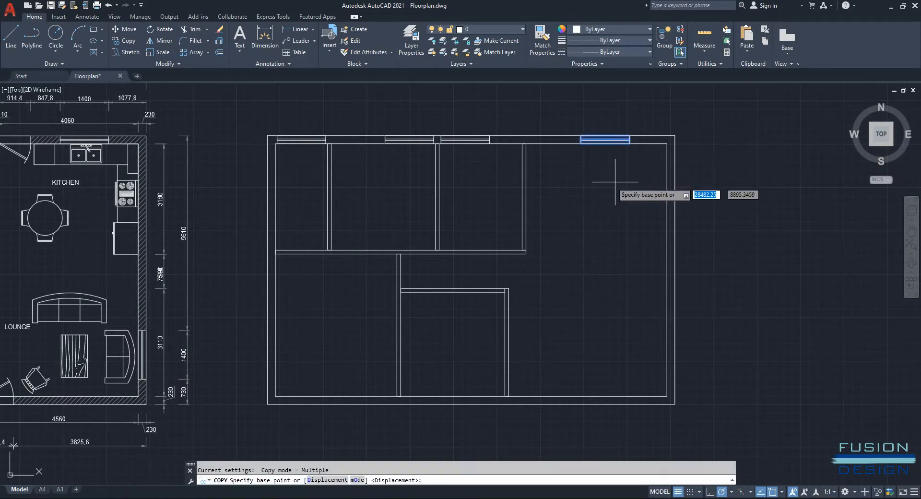
{"action": "left_click", "coordinate": [609, 166]}
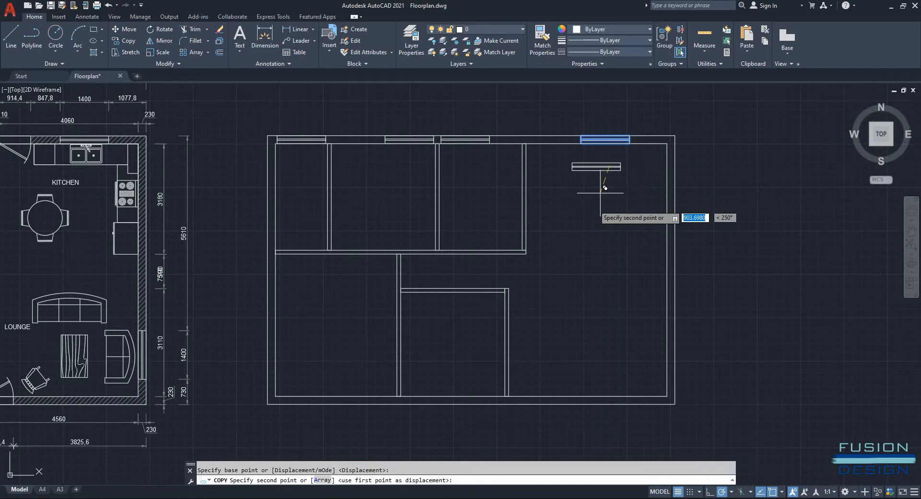
{"action": "left_click", "coordinate": [593, 304]}
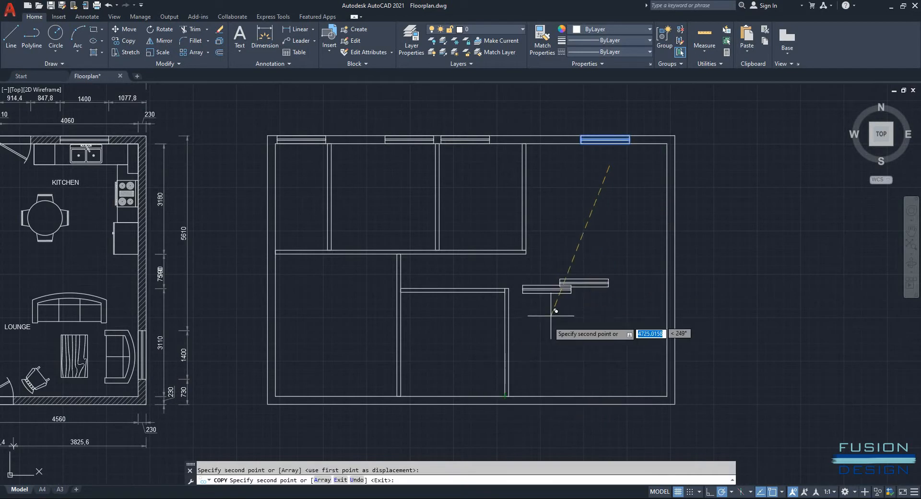
Step: Rotate the spare window in the lounge area to 270° about its lower right corner so it stands vertical
{"action": "key", "text": "Escape"}
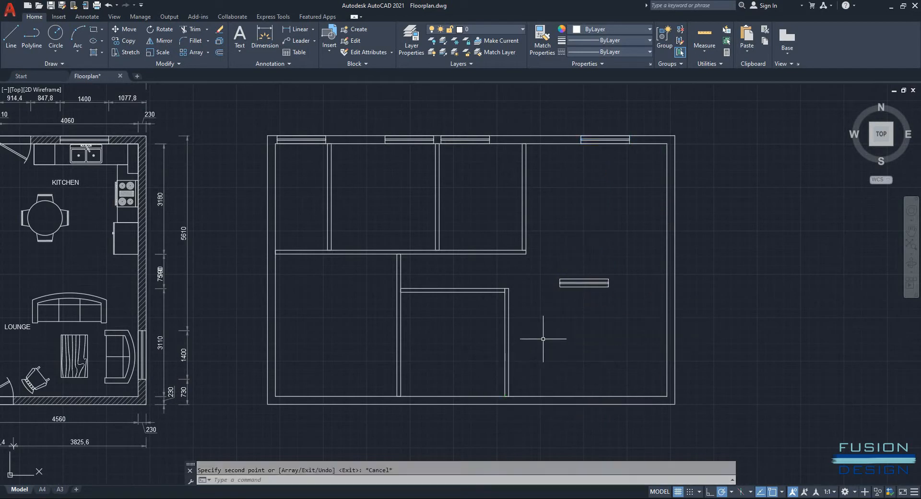
{"action": "left_click", "coordinate": [622, 256]}
{"action": "left_click", "coordinate": [584, 306]}
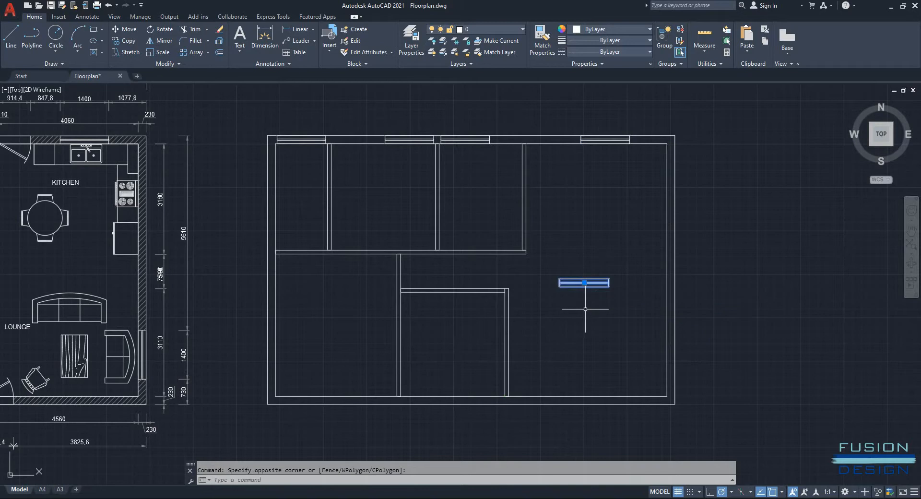
{"action": "type", "text": "RO"}
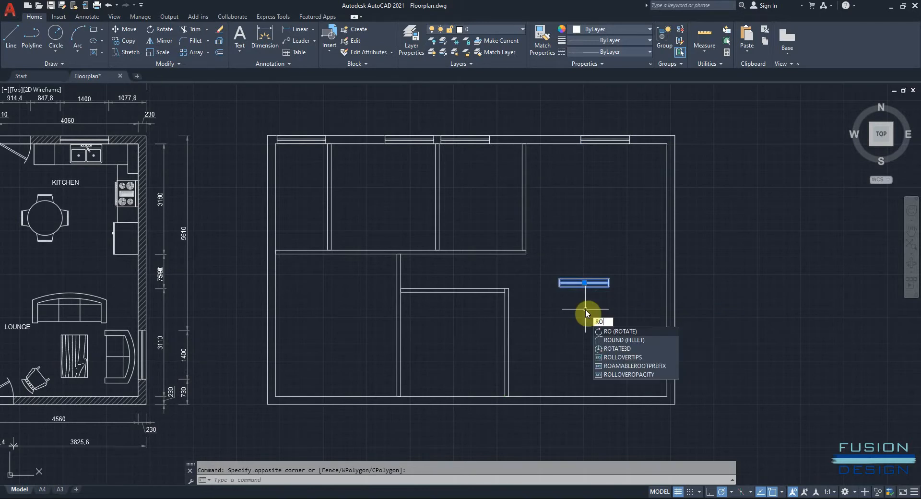
{"action": "key", "text": "Return"}
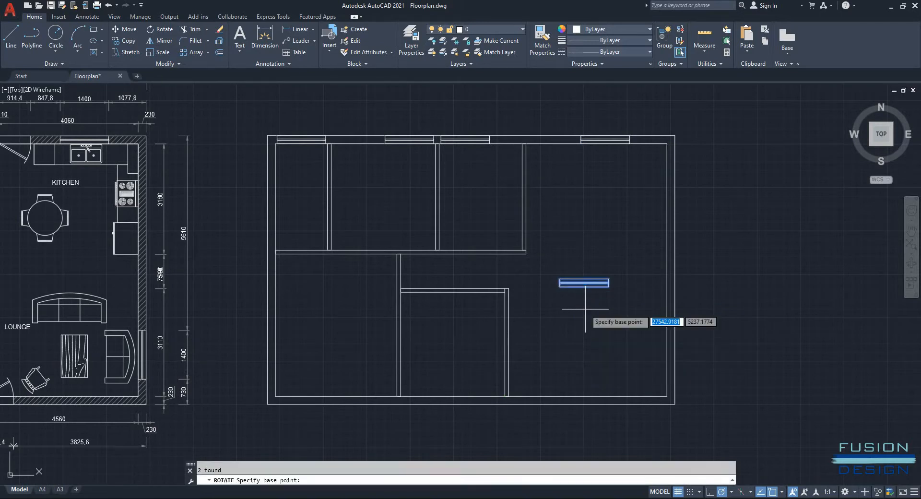
{"action": "left_click", "coordinate": [608, 286]}
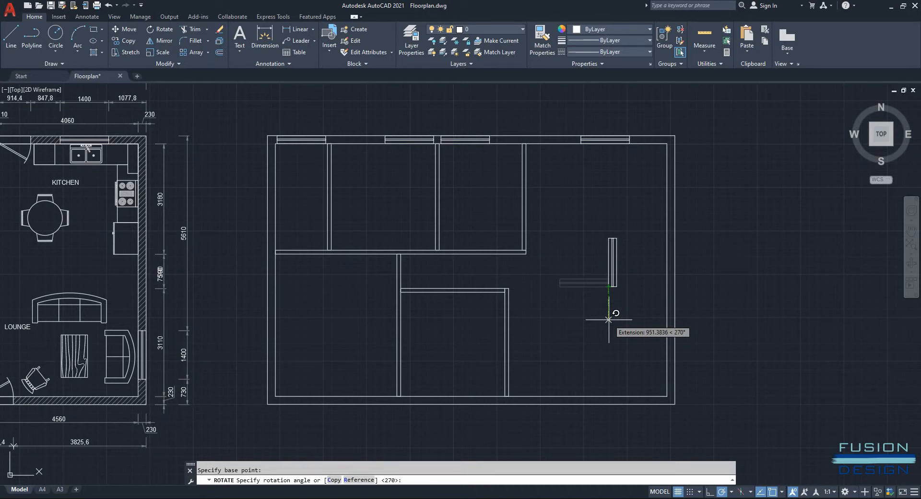
{"action": "left_click", "coordinate": [608, 319]}
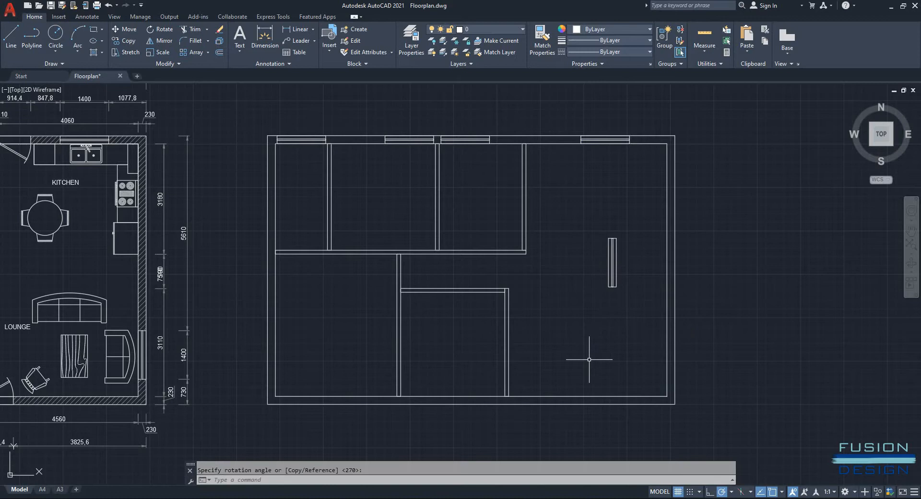
Step: Move the vertical window, using a base point 500 below its lower left corner, to the inner lower right corner of the exterior wall
{"action": "left_click", "coordinate": [623, 321]}
{"action": "left_click", "coordinate": [585, 251]}
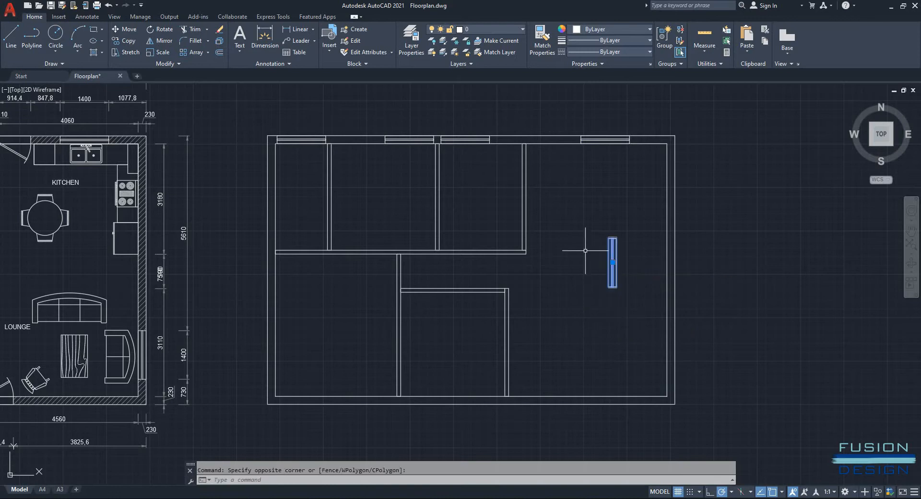
{"action": "right_click", "coordinate": [617, 294]}
{"action": "left_click", "coordinate": [638, 360]}
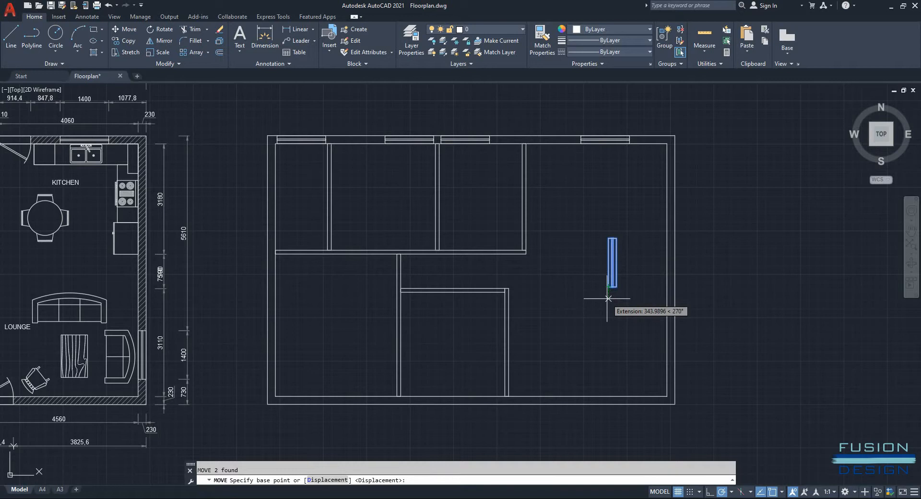
{"action": "type", "text": "50"}
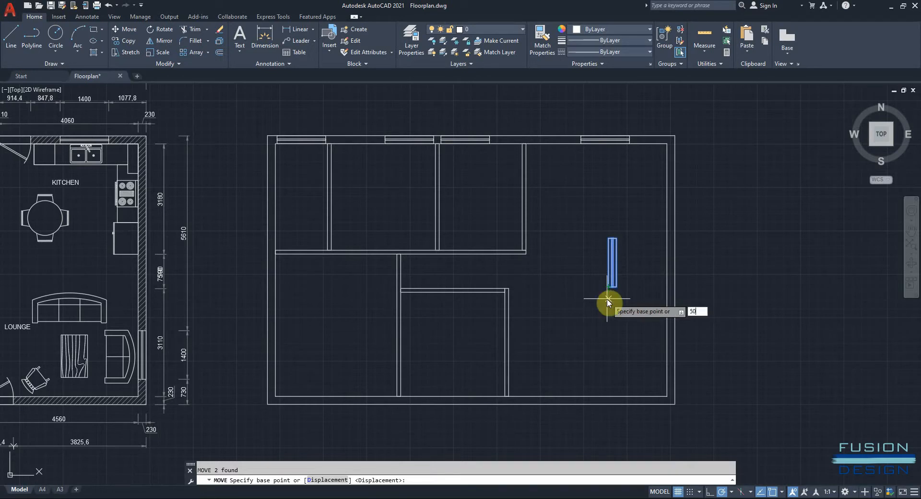
{"action": "type", "text": "0"}
{"action": "key", "text": "Return"}
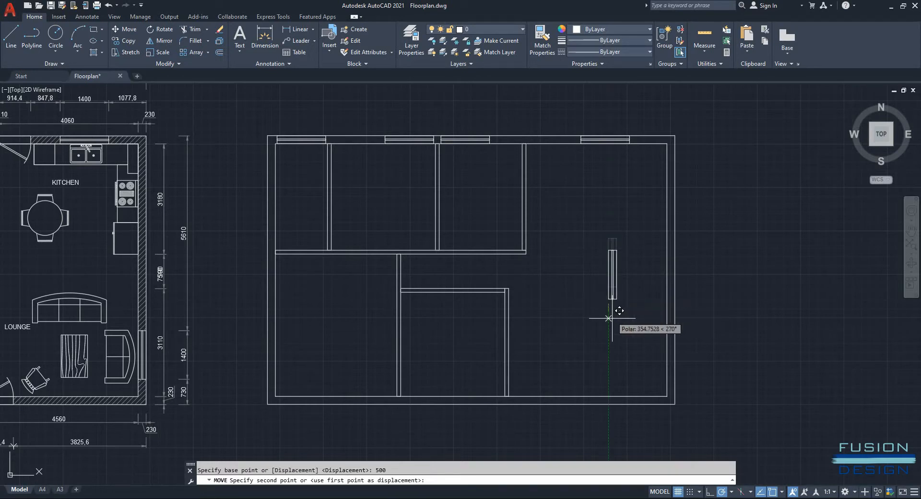
{"action": "left_click", "coordinate": [666, 396]}
Step: Copy the first upper window, with base point 1280 left of its lower left corner, to the lower wall's outer edge in line with the left wall's inner face
{"action": "middle_click_drag", "start_coordinate": [445, 394], "coordinate": [647, 338]}
{"action": "scroll", "coordinate": [495, 312], "scroll_direction": "down", "scroll_amount": 2}
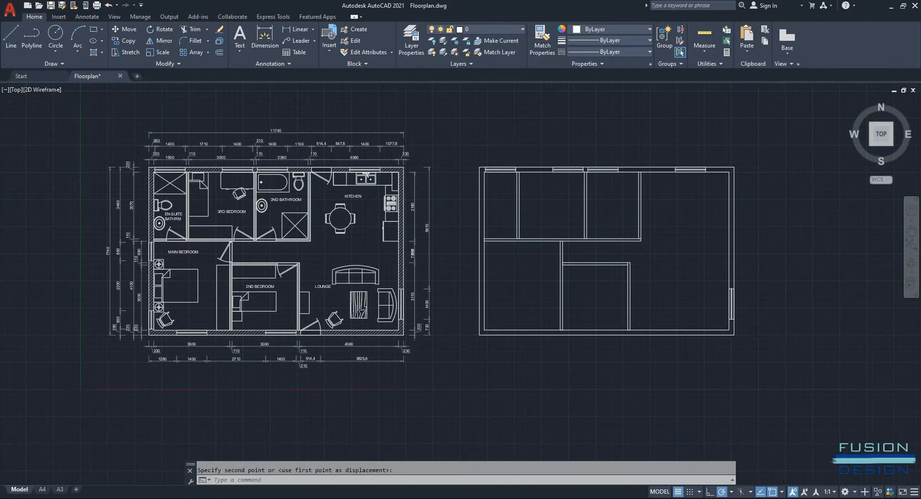
{"action": "scroll", "coordinate": [229, 345], "scroll_direction": "up", "scroll_amount": 2}
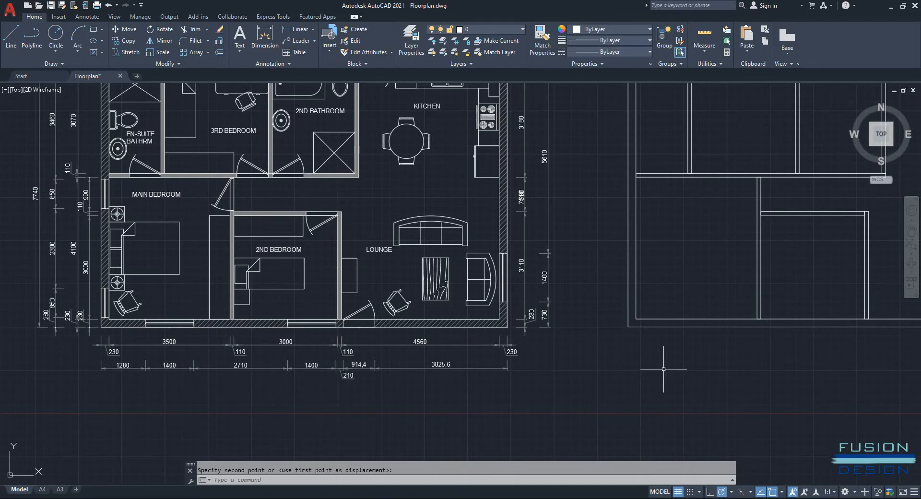
{"action": "scroll", "coordinate": [681, 323], "scroll_direction": "down", "scroll_amount": 2}
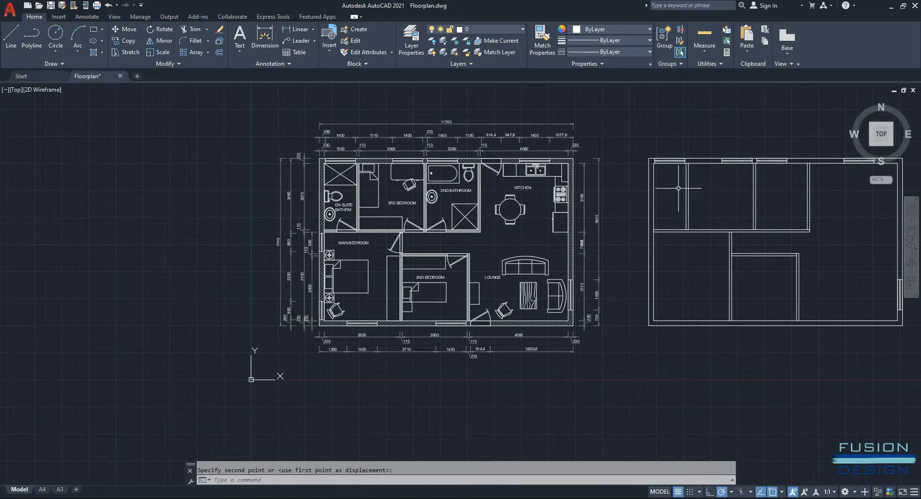
{"action": "scroll", "coordinate": [679, 160], "scroll_direction": "up", "scroll_amount": 2}
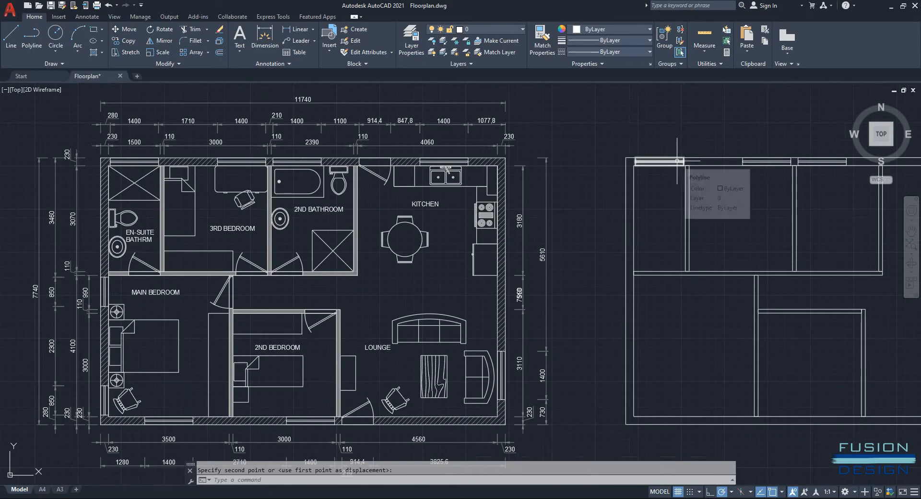
{"action": "left_click", "coordinate": [677, 161]}
{"action": "scroll", "coordinate": [597, 163], "scroll_direction": "up", "scroll_amount": 4}
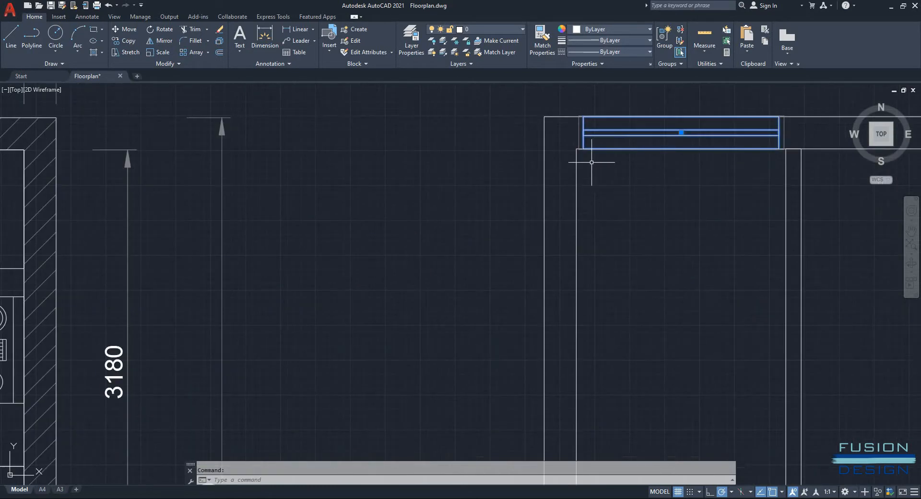
{"action": "type", "text": "CO"}
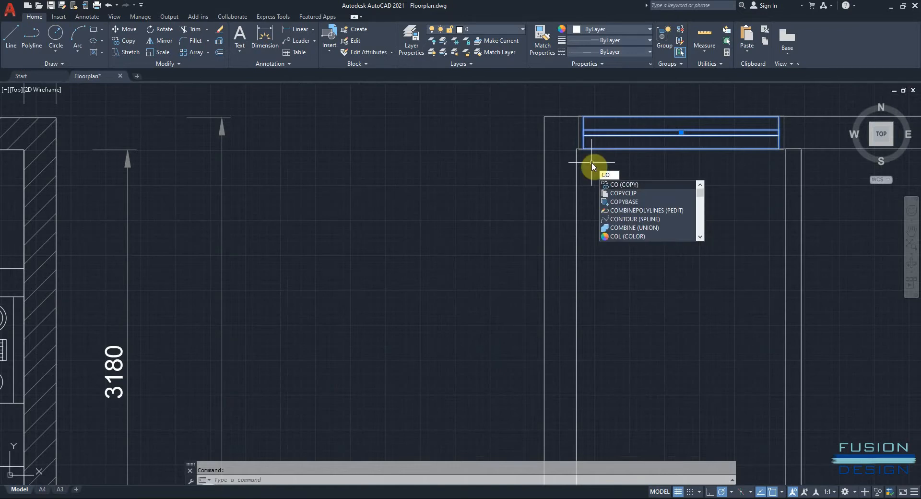
{"action": "key", "text": "Return"}
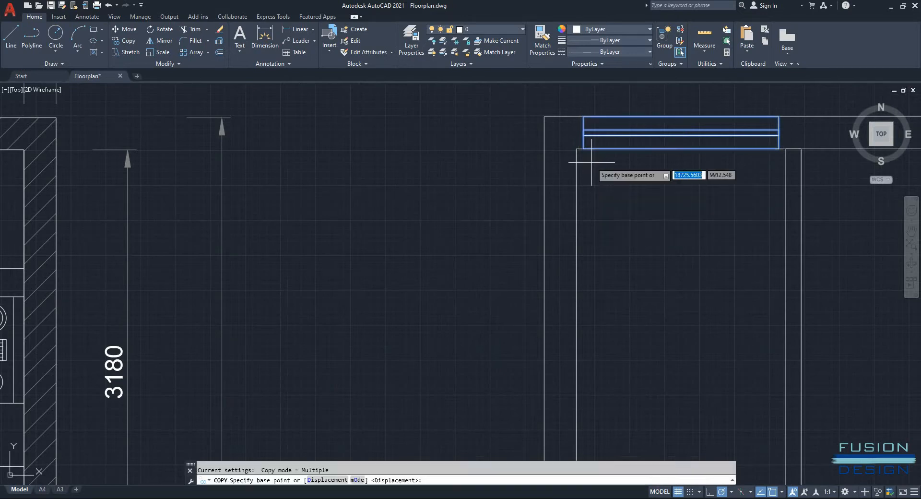
{"action": "scroll", "coordinate": [592, 162], "scroll_direction": "up", "scroll_amount": 4}
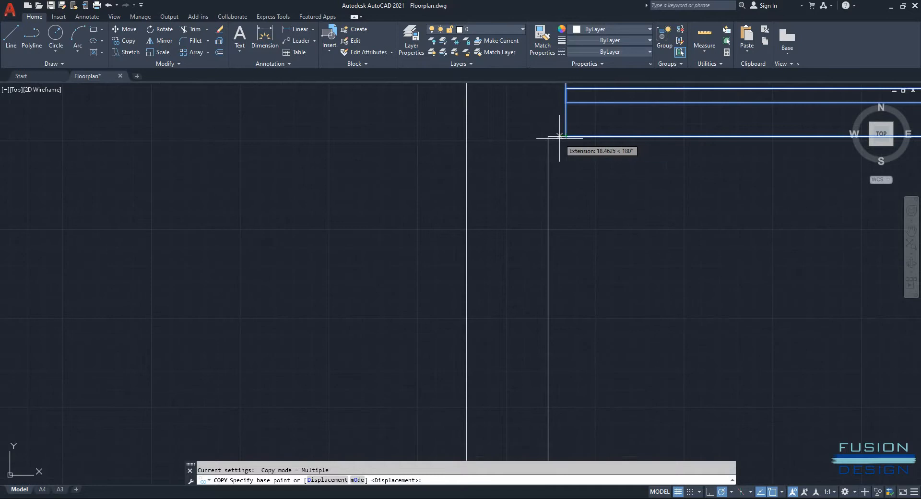
{"action": "type", "text": "12"}
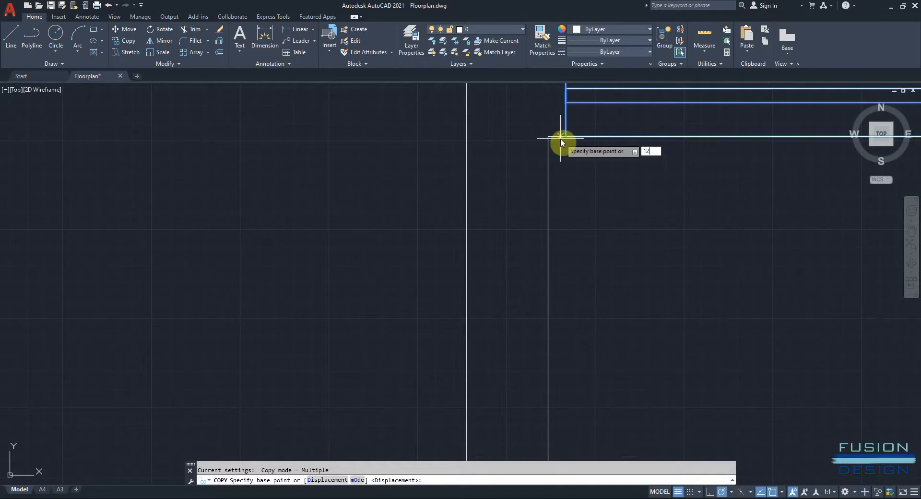
{"action": "type", "text": "80"}
{"action": "key", "text": "Return"}
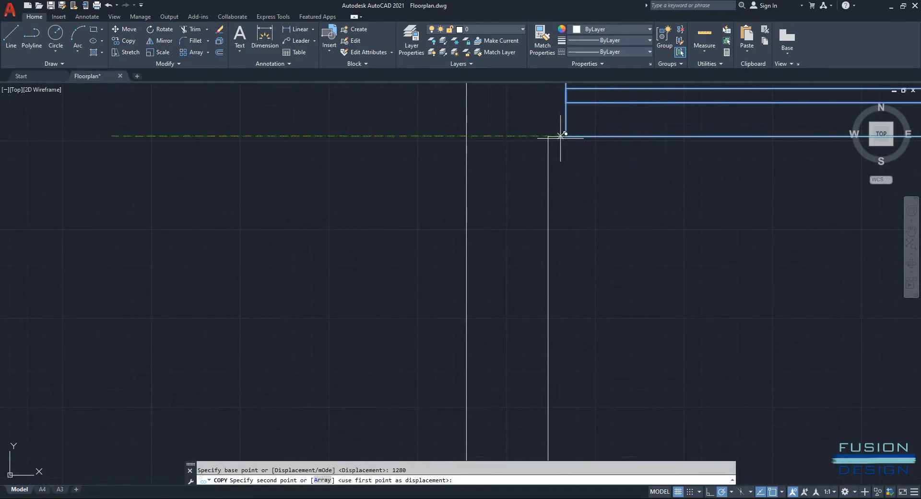
{"action": "scroll", "coordinate": [504, 237], "scroll_direction": "down", "scroll_amount": 5}
{"action": "scroll", "coordinate": [467, 289], "scroll_direction": "up", "scroll_amount": 6}
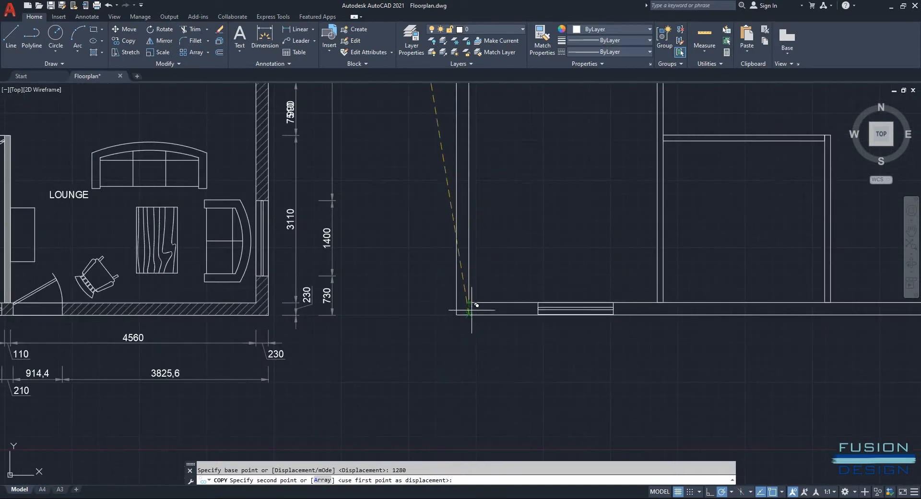
{"action": "scroll", "coordinate": [472, 311], "scroll_direction": "up", "scroll_amount": 2}
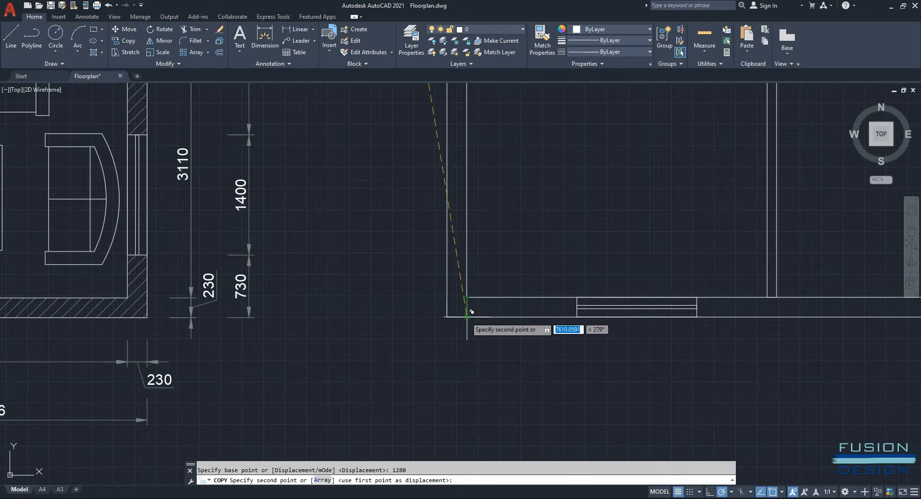
{"action": "left_click", "coordinate": [467, 316]}
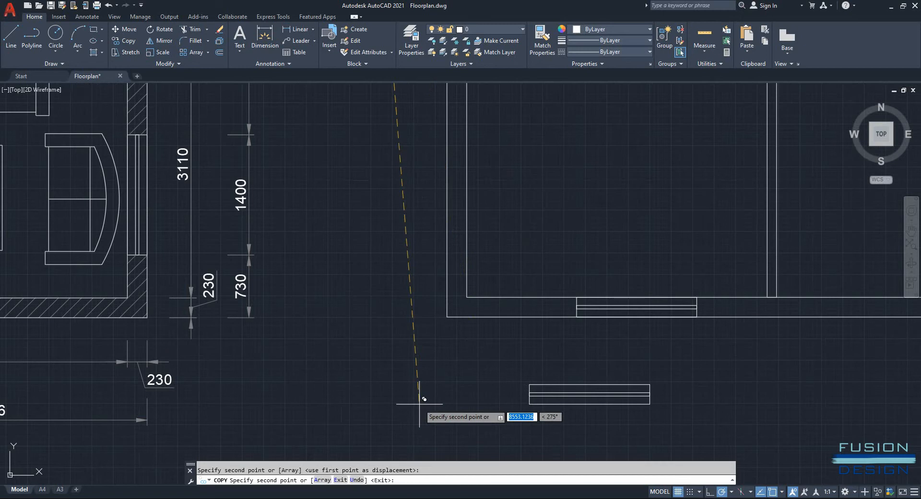
{"action": "key", "text": "Escape"}
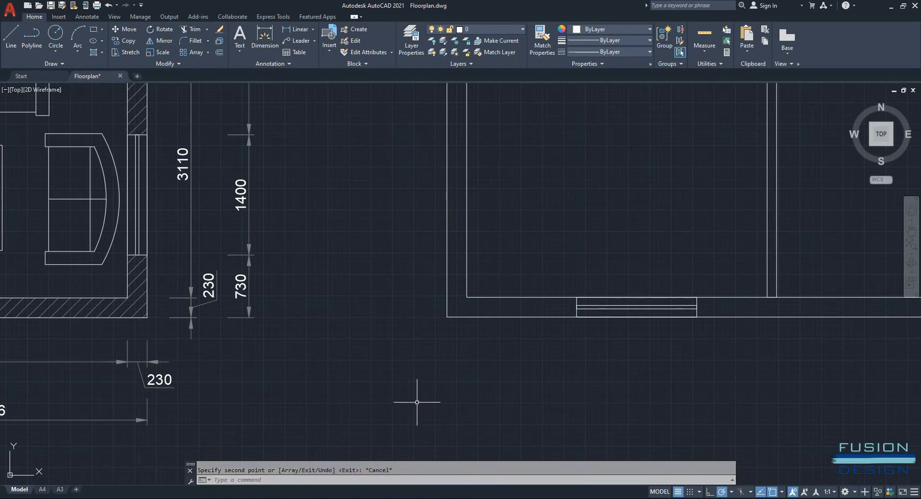
Step: Copy the lower wall's window, using a base point 2710 left of its lower left corner, to its own lower right corner
{"action": "scroll", "coordinate": [417, 403], "scroll_direction": "down", "scroll_amount": 2}
{"action": "scroll", "coordinate": [559, 333], "scroll_direction": "down", "scroll_amount": 5}
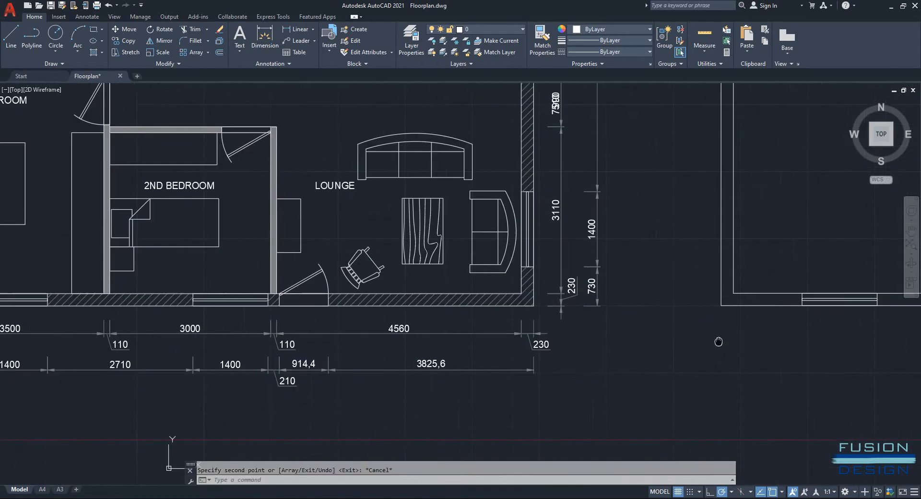
{"action": "scroll", "coordinate": [384, 328], "scroll_direction": "up", "scroll_amount": 2}
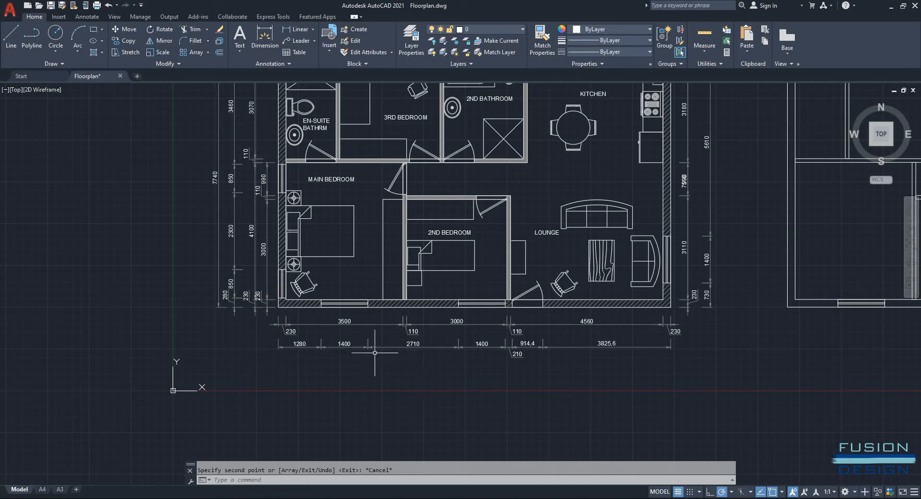
{"action": "middle_click_drag", "start_coordinate": [608, 360], "coordinate": [431, 353]}
{"action": "scroll", "coordinate": [702, 331], "scroll_direction": "up", "scroll_amount": 4}
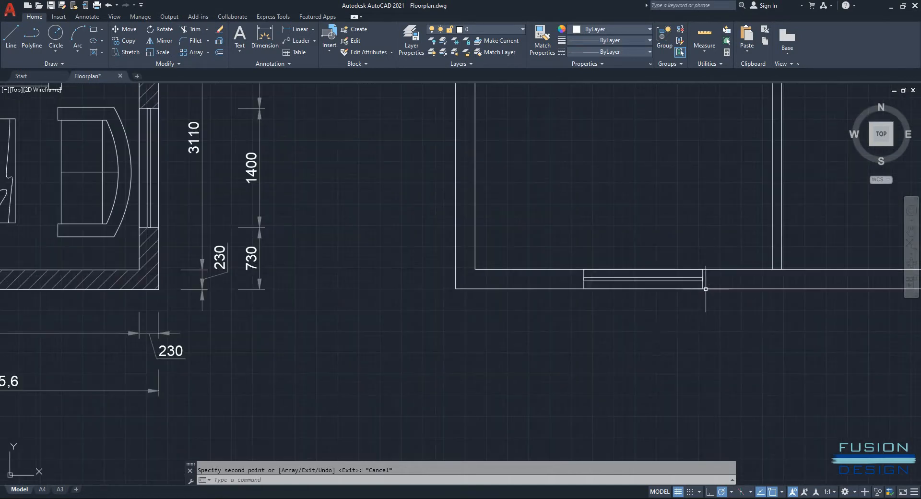
{"action": "left_click", "coordinate": [690, 279]}
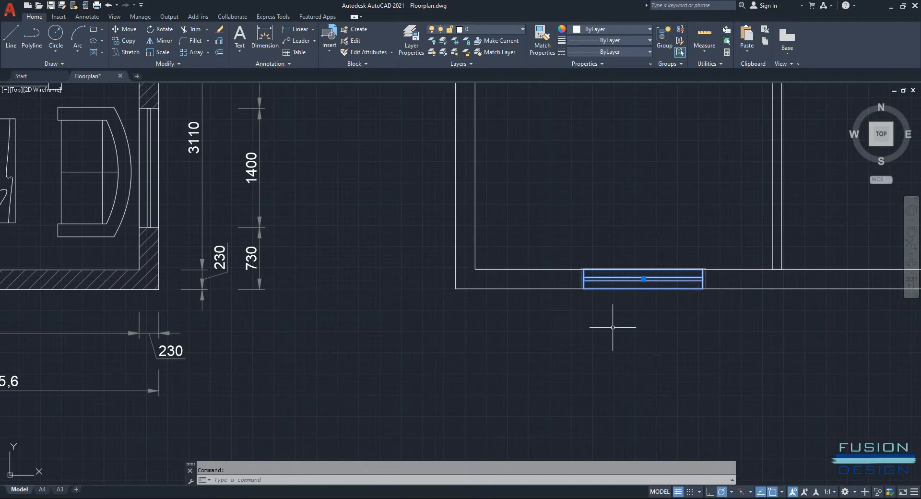
{"action": "type", "text": "co"}
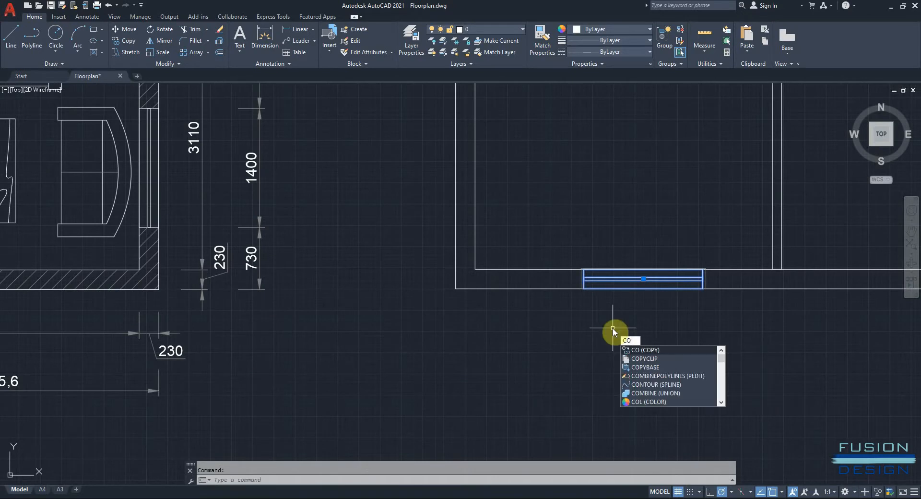
{"action": "key", "text": "Return"}
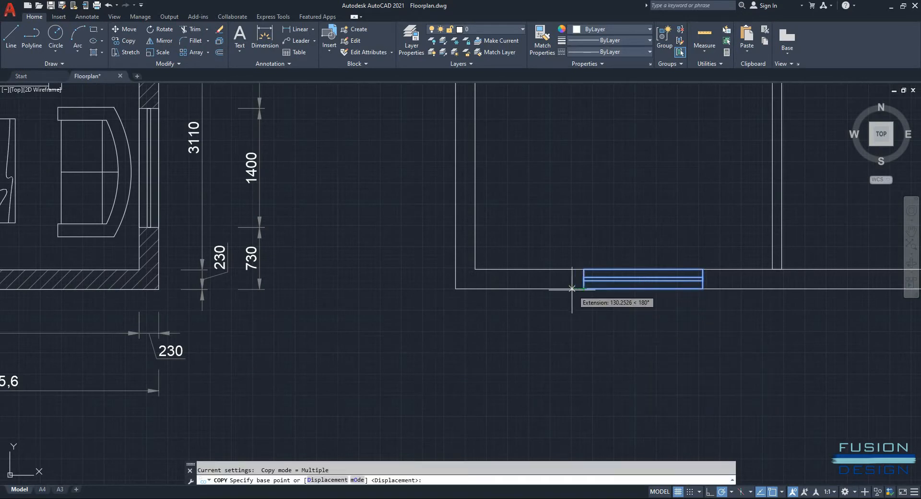
{"action": "type", "text": "2710"}
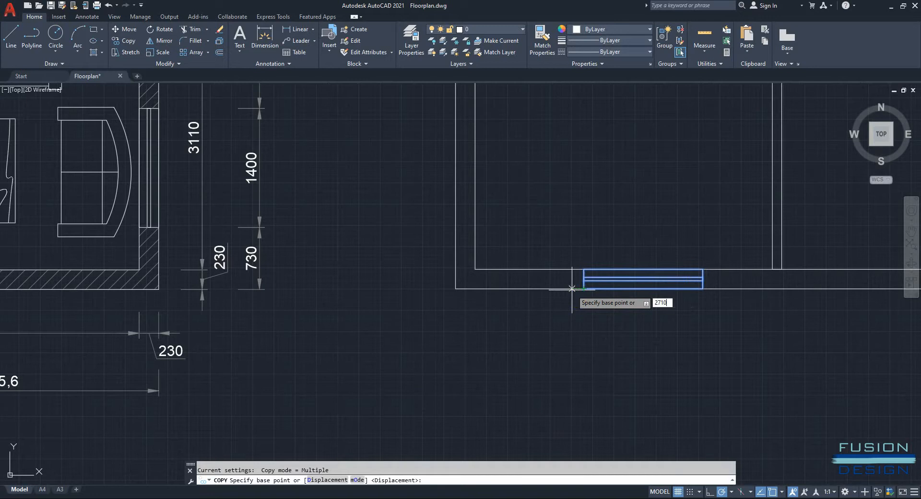
{"action": "key", "text": "Return"}
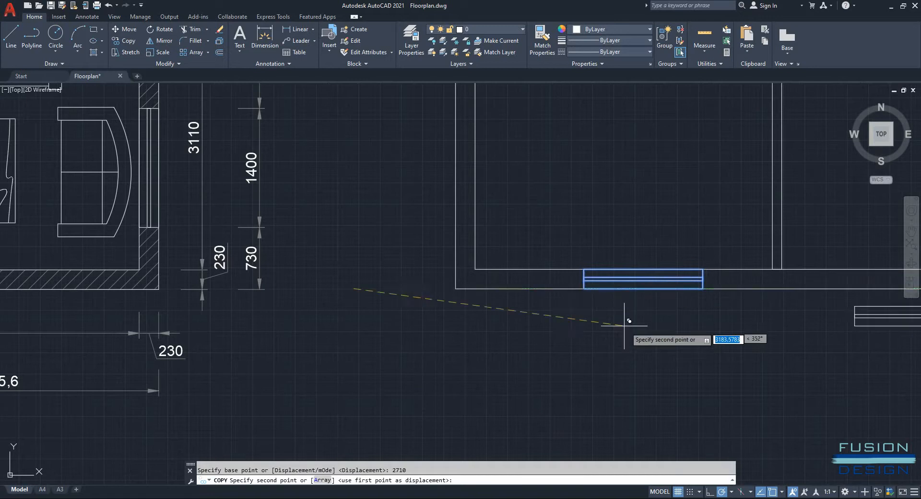
{"action": "left_click", "coordinate": [704, 288]}
{"action": "scroll", "coordinate": [567, 360], "scroll_direction": "down", "scroll_amount": 2}
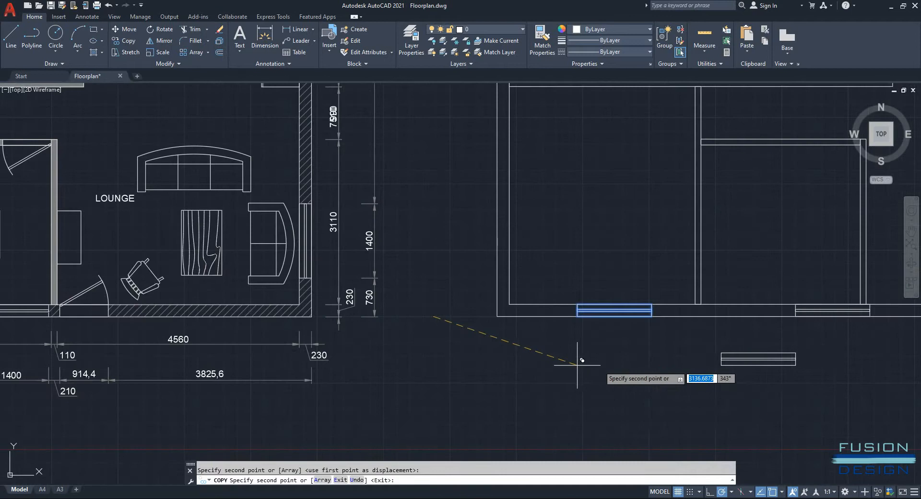
{"action": "scroll", "coordinate": [577, 365], "scroll_direction": "down", "scroll_amount": 1}
{"action": "scroll", "coordinate": [547, 353], "scroll_direction": "down", "scroll_amount": 2}
{"action": "middle_click_drag", "start_coordinate": [649, 337], "coordinate": [711, 325]}
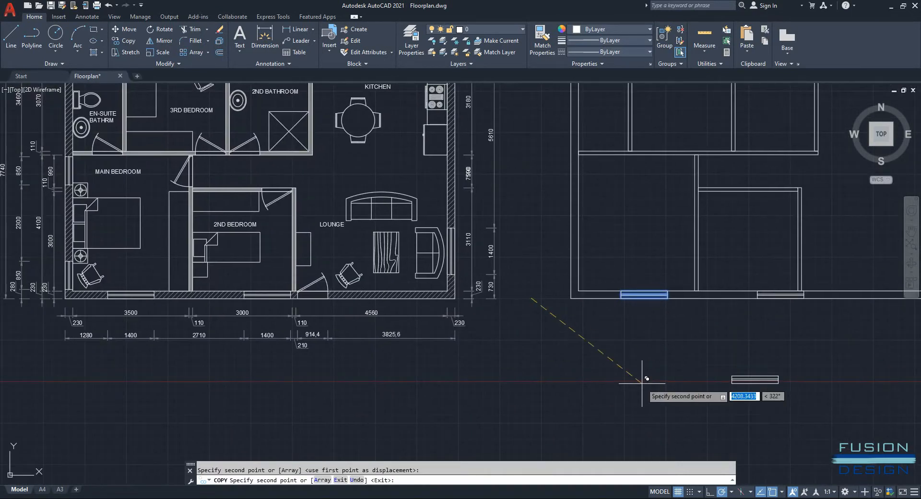
{"action": "key", "text": "Escape"}
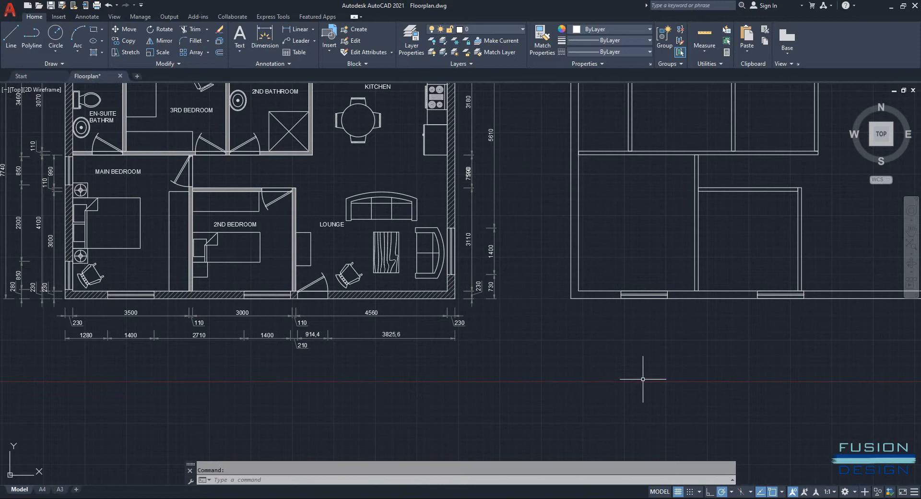
Step: Measure the distance from the outer left corner of the redrawn plan's lower wall to its first window
{"action": "left_click", "coordinate": [703, 37]}
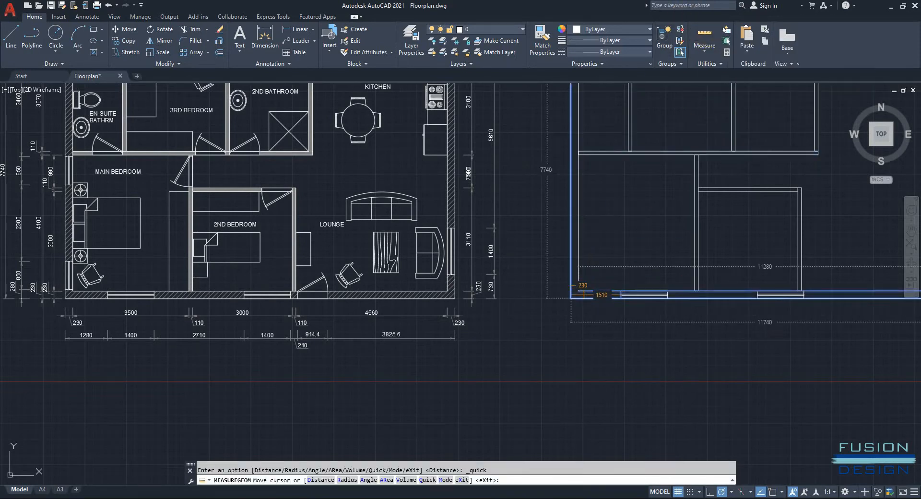
{"action": "scroll", "coordinate": [583, 295], "scroll_direction": "up", "scroll_amount": 2}
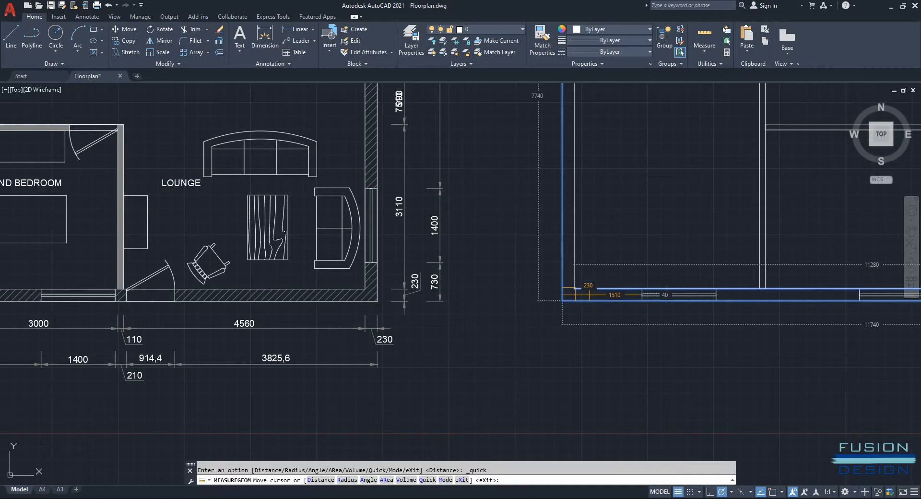
{"action": "key", "text": "Escape"}
Step: Move both windows in the redrawn plan's lower wall 230 to the left
{"action": "middle_click_drag", "start_coordinate": [589, 294], "coordinate": [444, 280]}
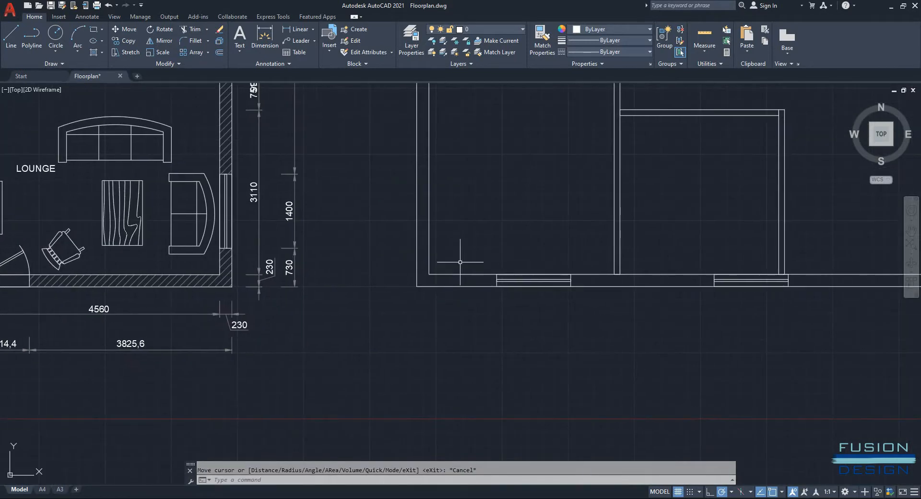
{"action": "left_click", "coordinate": [459, 251]}
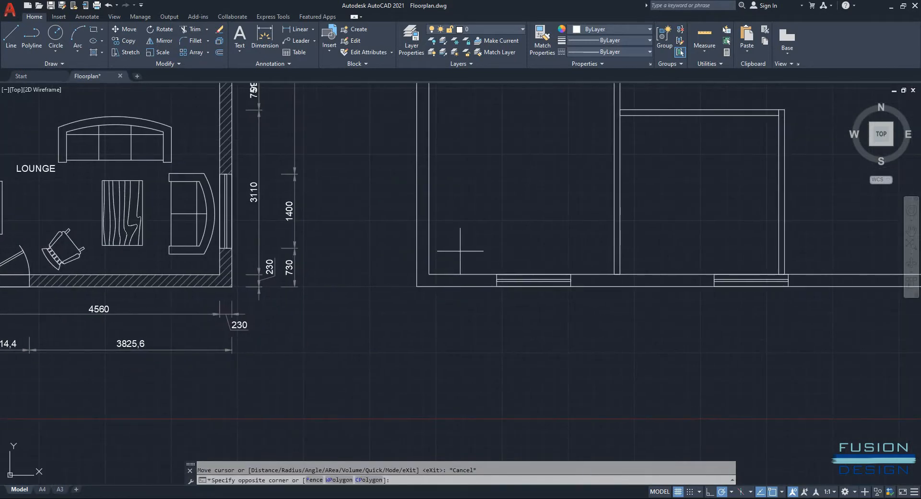
{"action": "left_click", "coordinate": [587, 347]}
{"action": "left_click", "coordinate": [665, 235]}
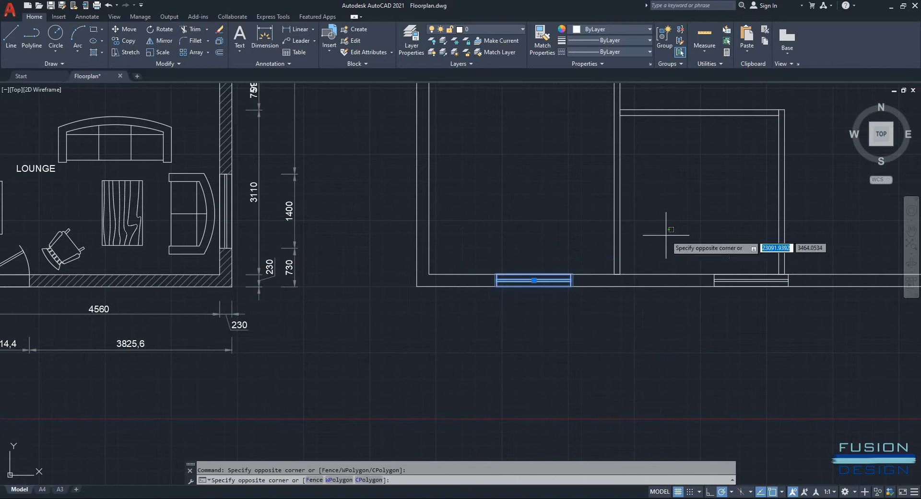
{"action": "left_click", "coordinate": [826, 332]}
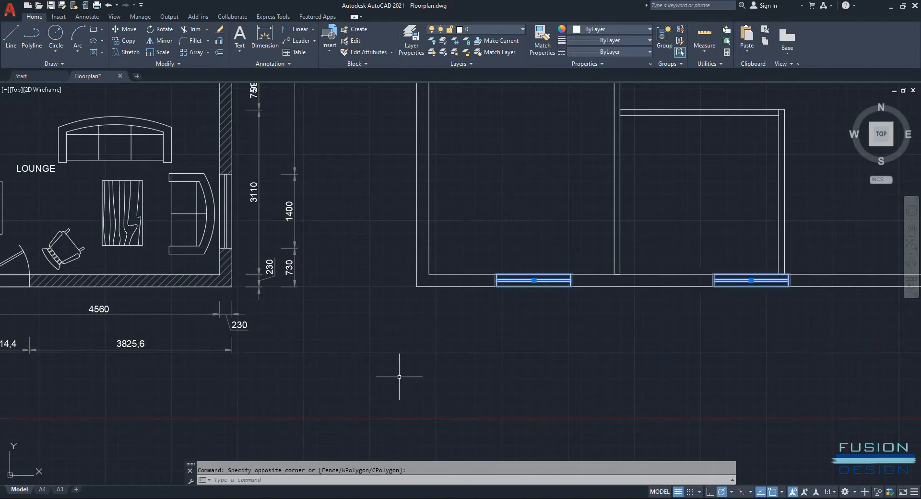
{"action": "type", "text": "M"}
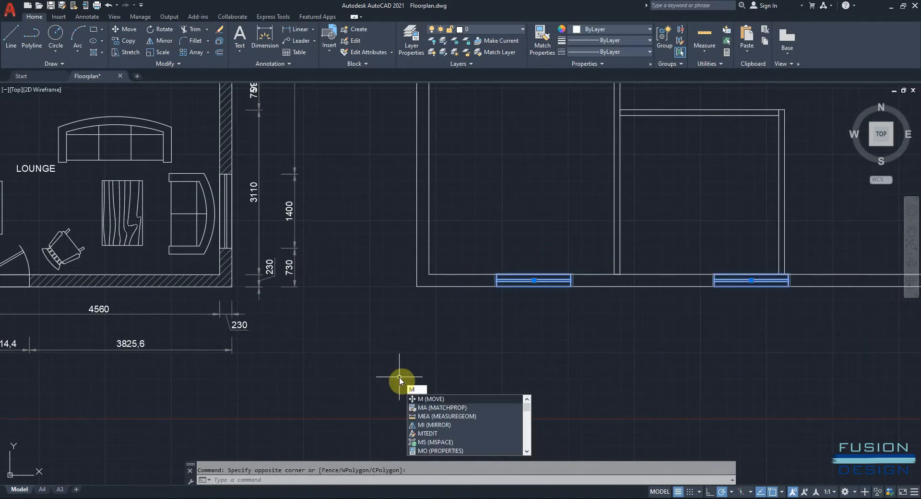
{"action": "key", "text": "Return"}
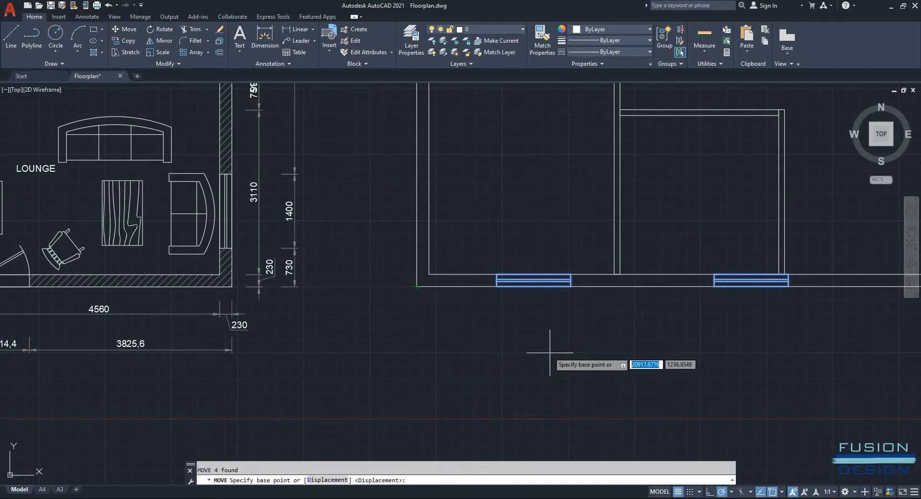
{"action": "left_click", "coordinate": [533, 346]}
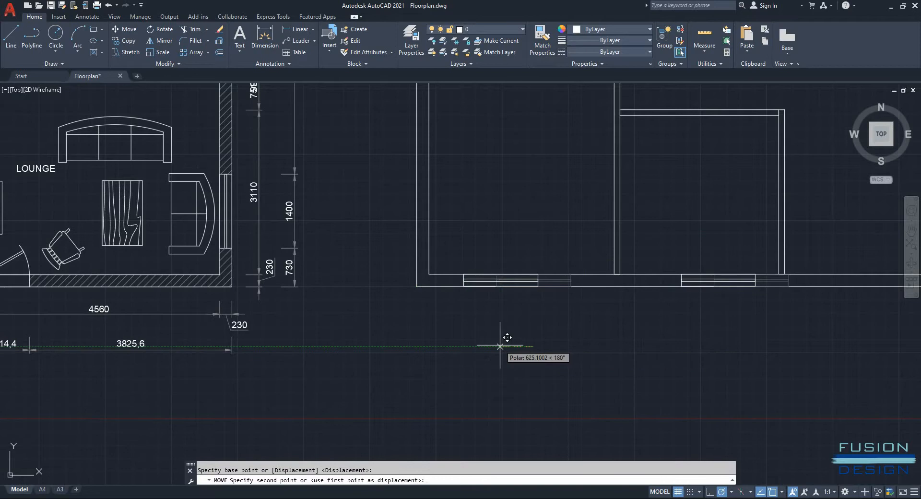
{"action": "type", "text": "230"}
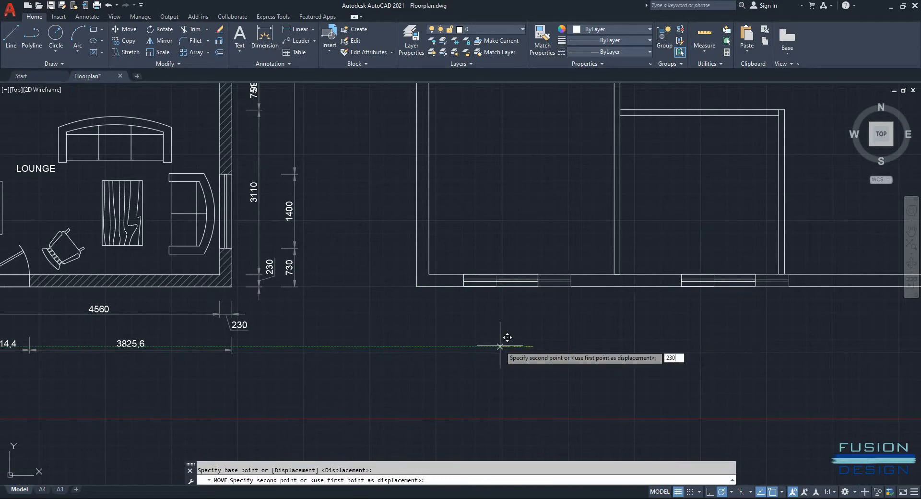
{"action": "key", "text": "Return"}
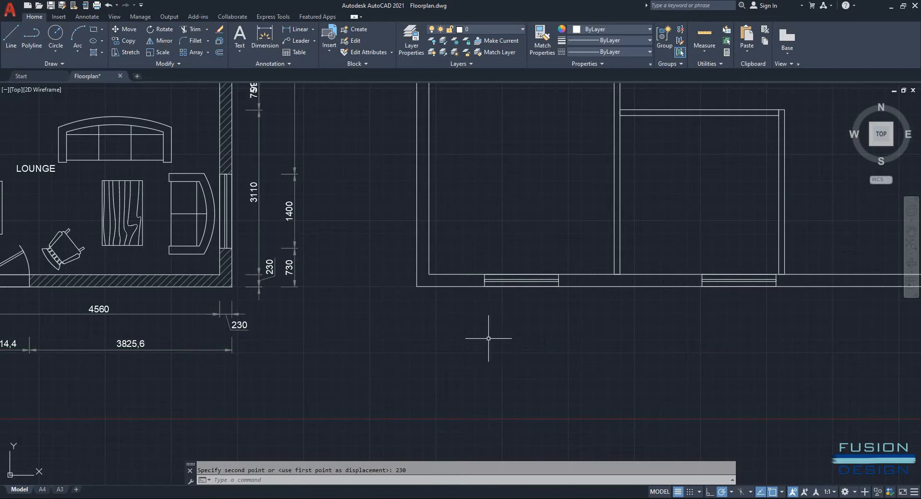
Step: Measure the lower window in the reference plan's left wall beside the main bedroom, including its pane spacing
{"action": "scroll", "coordinate": [407, 269], "scroll_direction": "down", "scroll_amount": 2}
{"action": "mouse_move", "coordinate": [407, 269]}
{"action": "middle_mouse_down"}
{"action": "mouse_move", "coordinate": [695, 264]}
{"action": "mouse_move", "coordinate": [611, 259]}
{"action": "middle_mouse_up"}
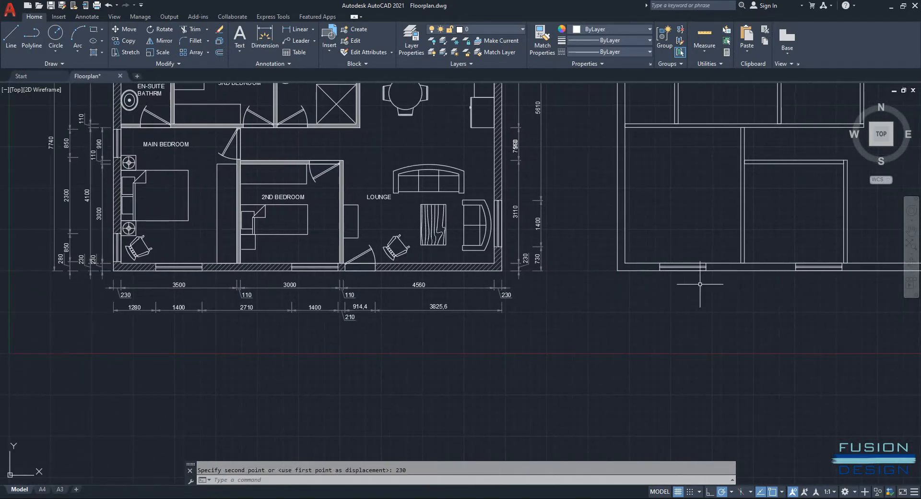
{"action": "mouse_move", "coordinate": [680, 304]}
{"action": "middle_mouse_down"}
{"action": "mouse_move", "coordinate": [600, 302]}
{"action": "mouse_move", "coordinate": [525, 315]}
{"action": "mouse_move", "coordinate": [552, 377]}
{"action": "mouse_move", "coordinate": [575, 378]}
{"action": "mouse_move", "coordinate": [535, 387]}
{"action": "mouse_move", "coordinate": [521, 375]}
{"action": "mouse_move", "coordinate": [576, 372]}
{"action": "middle_mouse_up"}
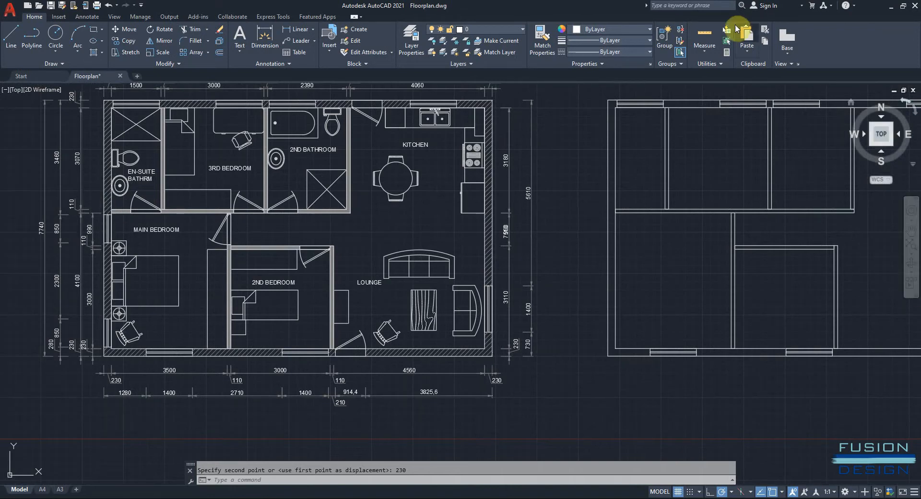
{"action": "left_click", "coordinate": [704, 40]}
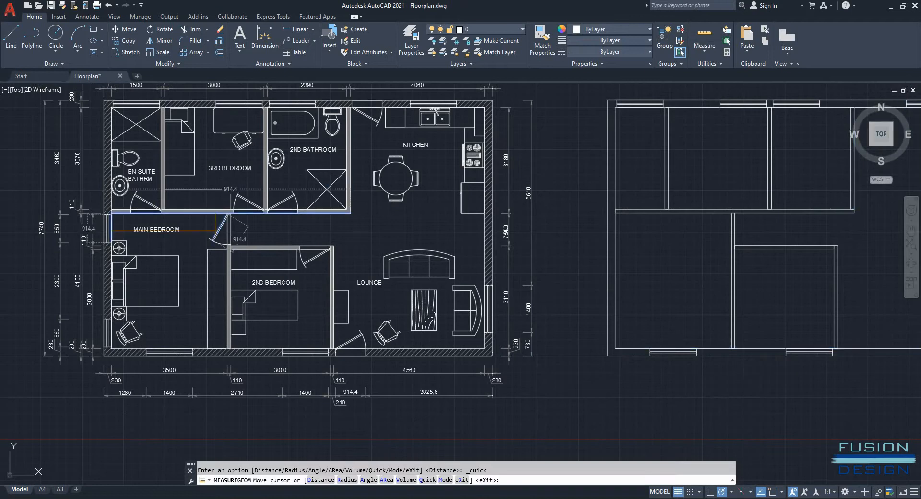
{"action": "scroll", "coordinate": [87, 341], "scroll_direction": "up", "scroll_amount": 7}
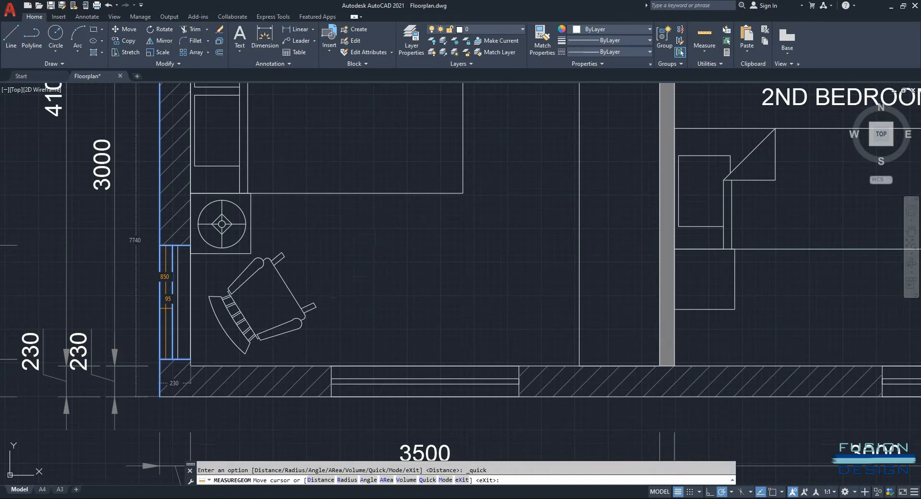
{"action": "key", "text": "Escape"}
Step: Draw a rectangle 230 wide and 850 high in the free space between the two plans, near the new plan's lower left corner
{"action": "scroll", "coordinate": [167, 308], "scroll_direction": "down", "scroll_amount": 4}
{"action": "middle_click_drag", "start_coordinate": [591, 331], "coordinate": [237, 297]}
{"action": "scroll", "coordinate": [238, 296], "scroll_direction": "down", "scroll_amount": 2}
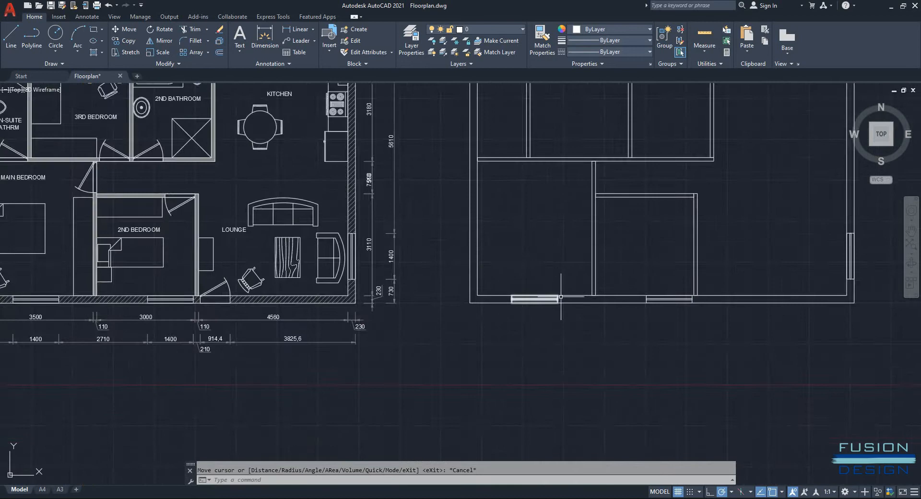
{"action": "scroll", "coordinate": [560, 297], "scroll_direction": "up", "scroll_amount": 2}
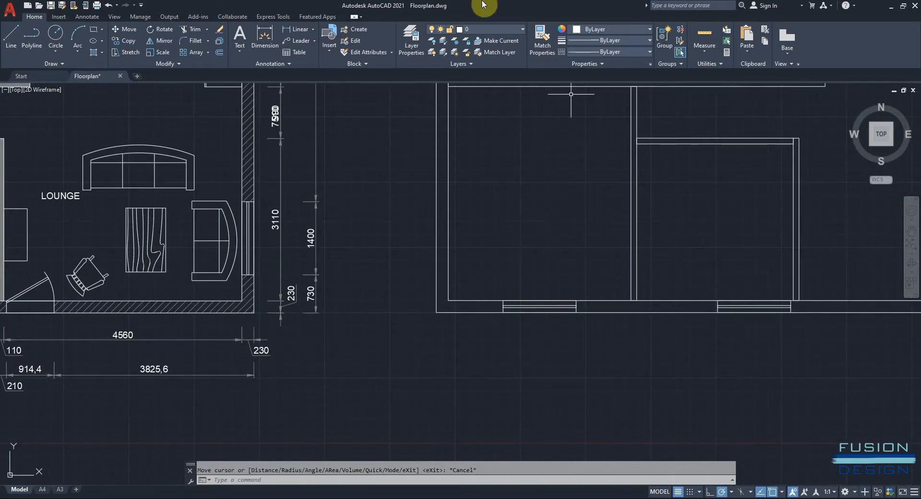
{"action": "left_click", "coordinate": [94, 28]}
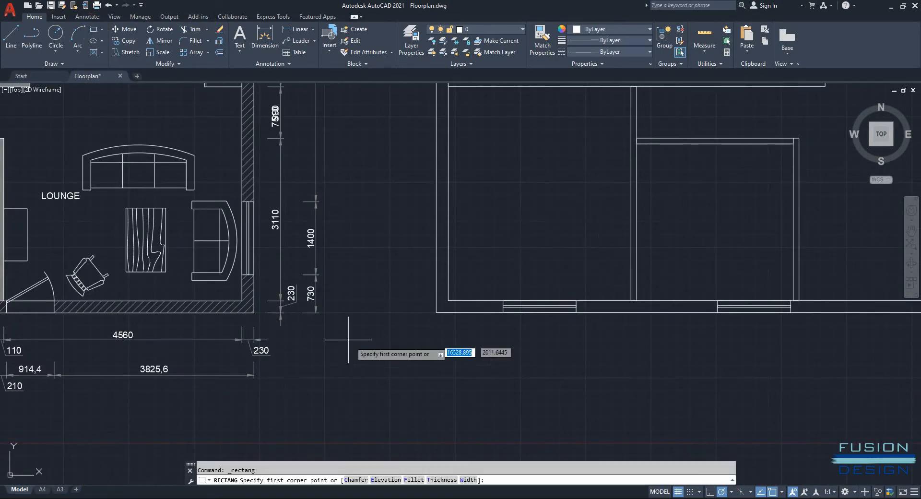
{"action": "left_click", "coordinate": [371, 286]}
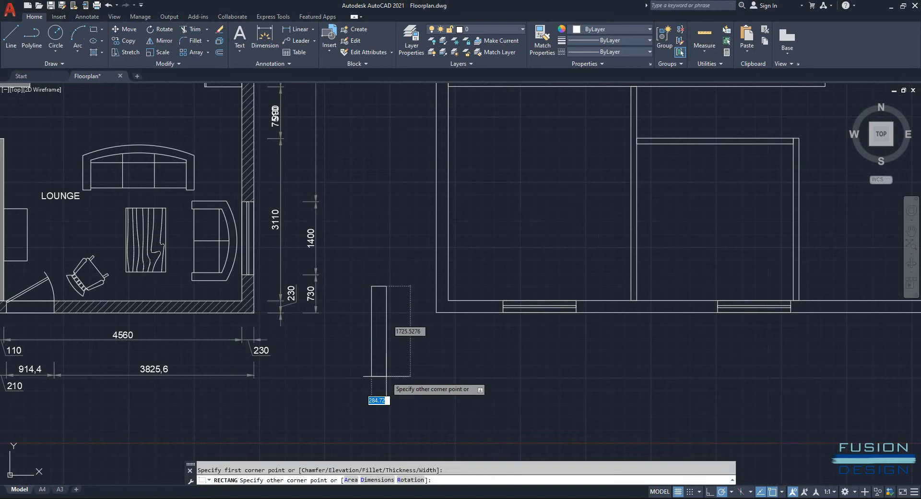
{"action": "type", "text": "230"}
{"action": "key", "text": "Tab"}
{"action": "type", "text": "85"}
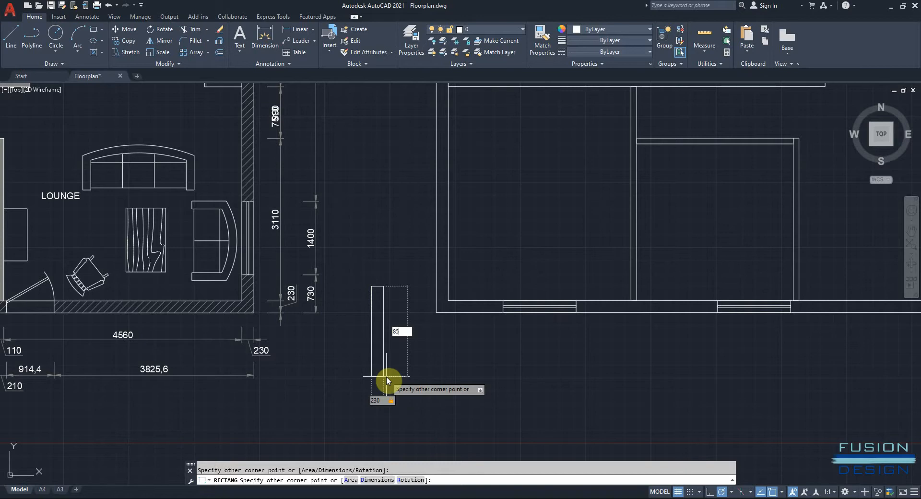
{"action": "type", "text": "0"}
{"action": "key", "text": "Return"}
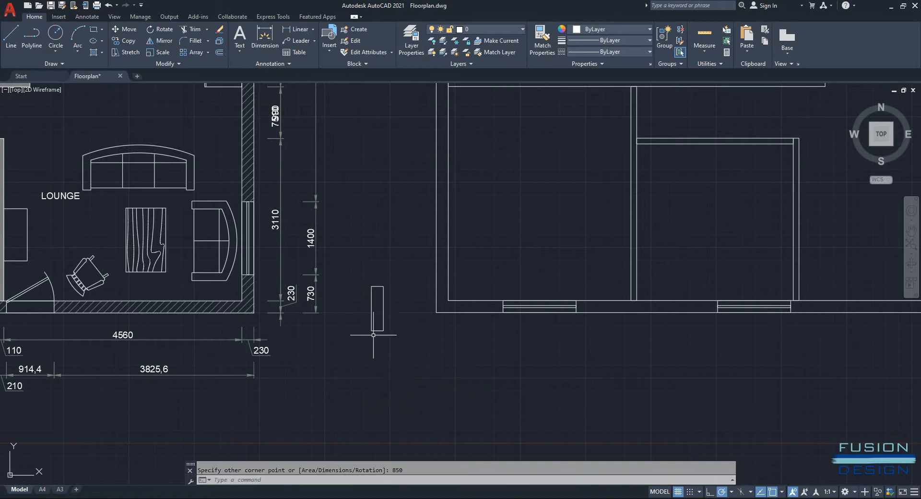
Step: Draw a 40 by 850 rectangle inside the window outline, starting 20 left of its upper edge's midpoint and running down to its lower edge
{"action": "scroll", "coordinate": [374, 295], "scroll_direction": "up", "scroll_amount": 4}
{"action": "type", "text": "REC"}
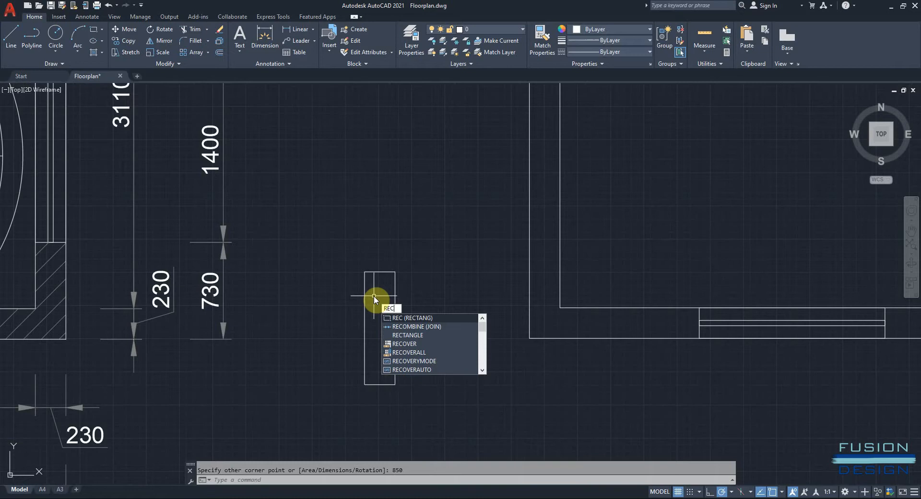
{"action": "key", "text": "Return"}
{"action": "scroll", "coordinate": [376, 296], "scroll_direction": "up", "scroll_amount": 2}
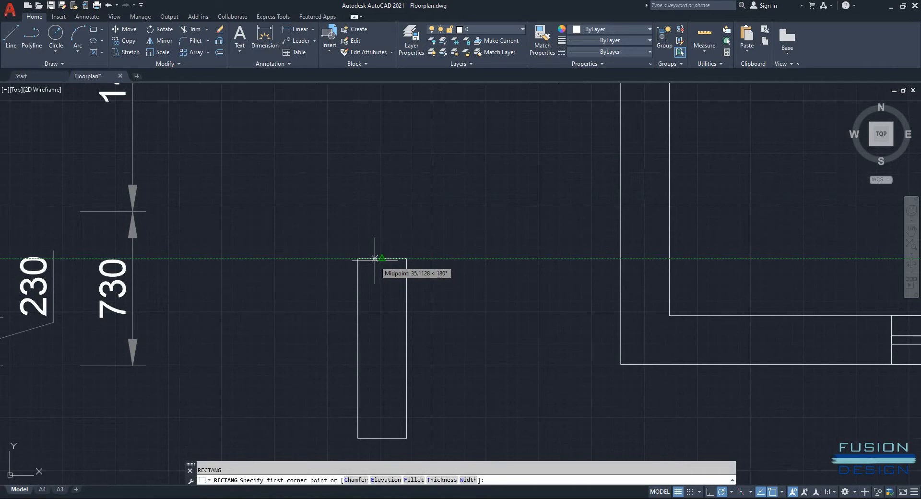
{"action": "type", "text": "20"}
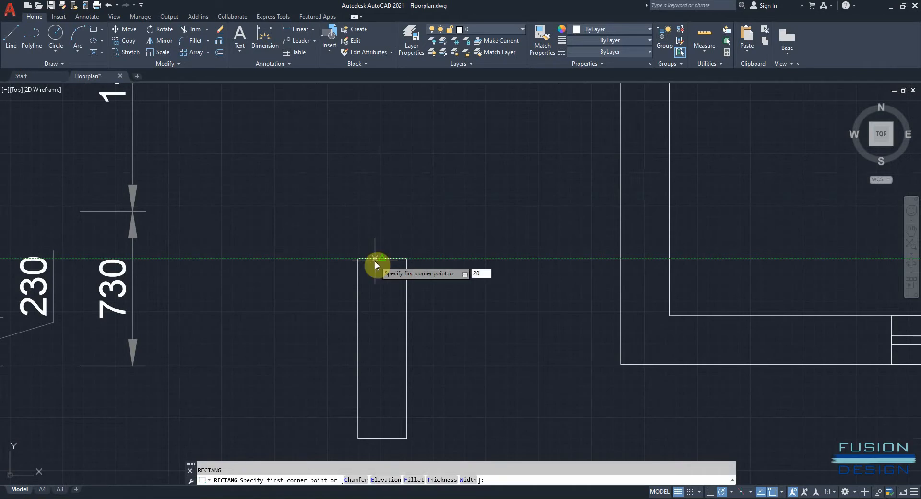
{"action": "key", "text": "Return"}
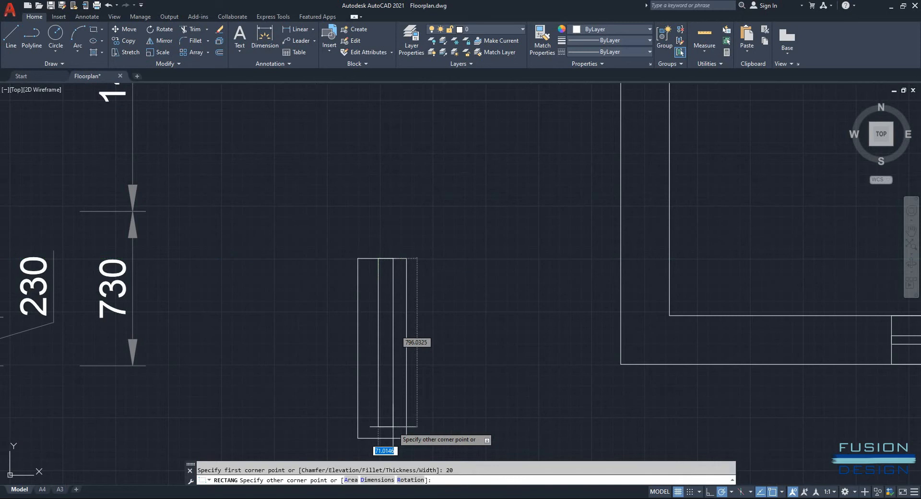
{"action": "type", "text": "40"}
{"action": "key", "text": "Tab"}
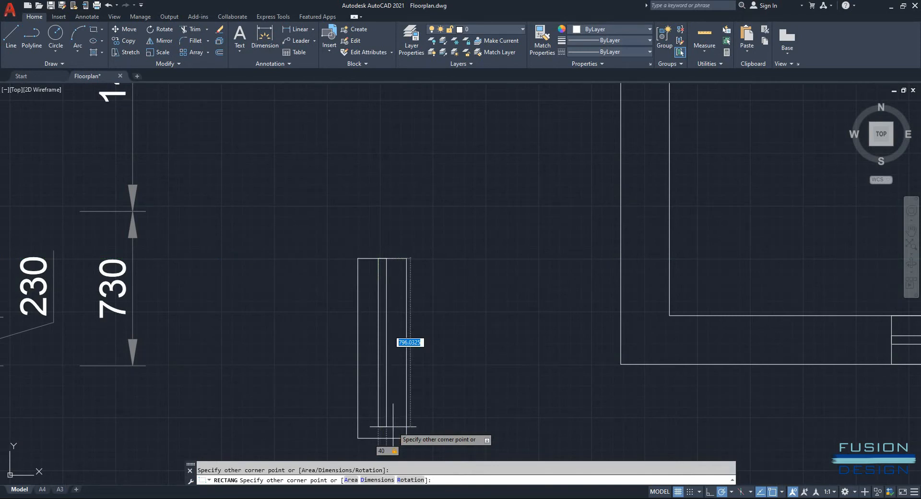
{"action": "type", "text": "850"}
{"action": "key", "text": "Return"}
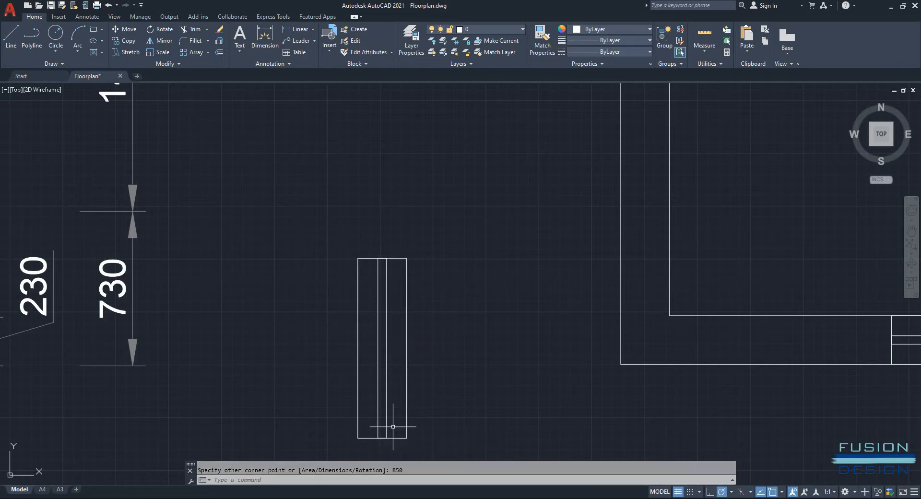
Step: Group the two rectangles of the 850-high window
{"action": "scroll", "coordinate": [468, 364], "scroll_direction": "down", "scroll_amount": 2}
{"action": "middle_click_drag", "start_coordinate": [468, 364], "coordinate": [438, 248]}
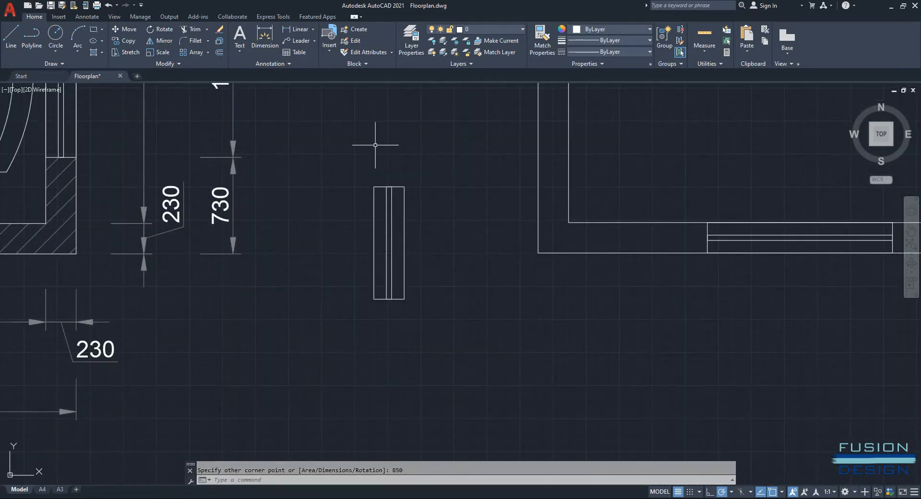
{"action": "left_click", "coordinate": [336, 143]}
{"action": "key", "text": "Escape"}
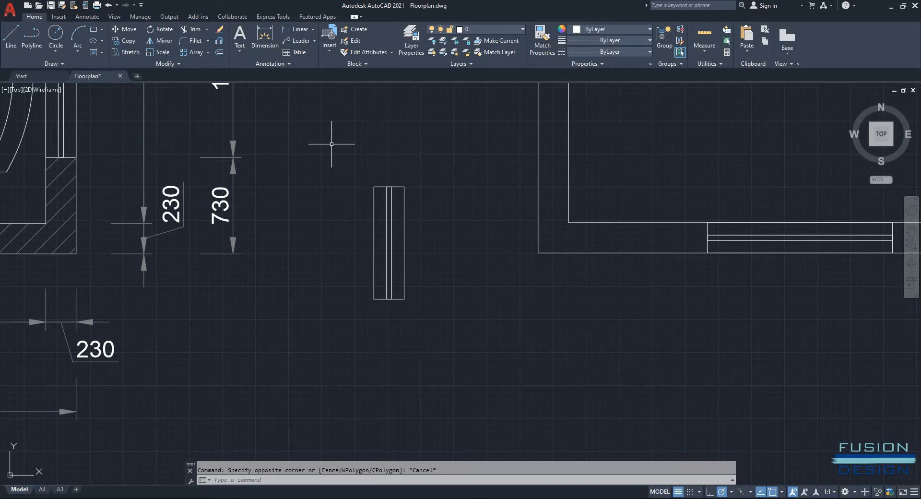
{"action": "left_click", "coordinate": [331, 144]}
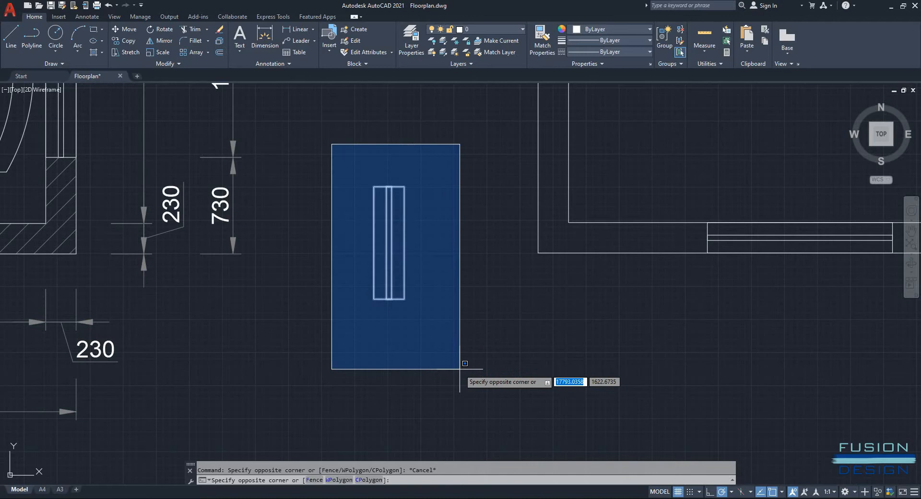
{"action": "left_click", "coordinate": [447, 341]}
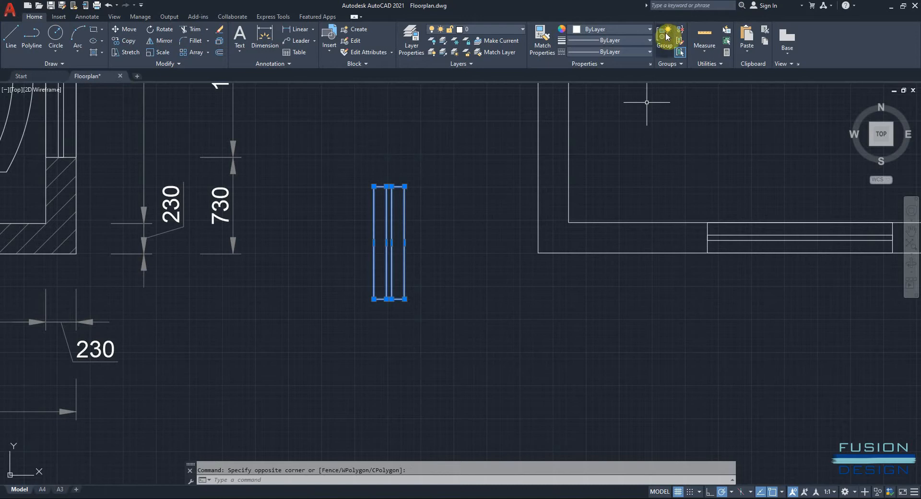
{"action": "left_click", "coordinate": [667, 36]}
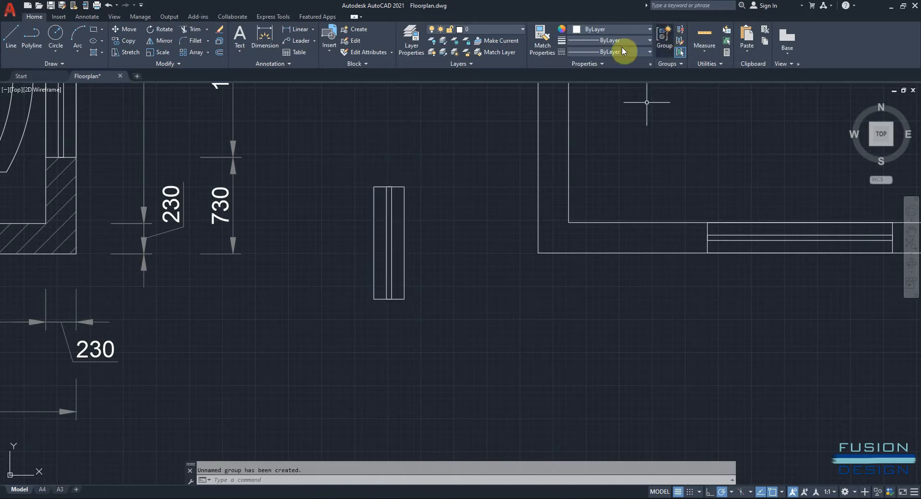
Step: Move the grouped 850-high window into the new plan's left wall, its lower edge 280 above the lower outer corner
{"action": "left_click", "coordinate": [385, 265]}
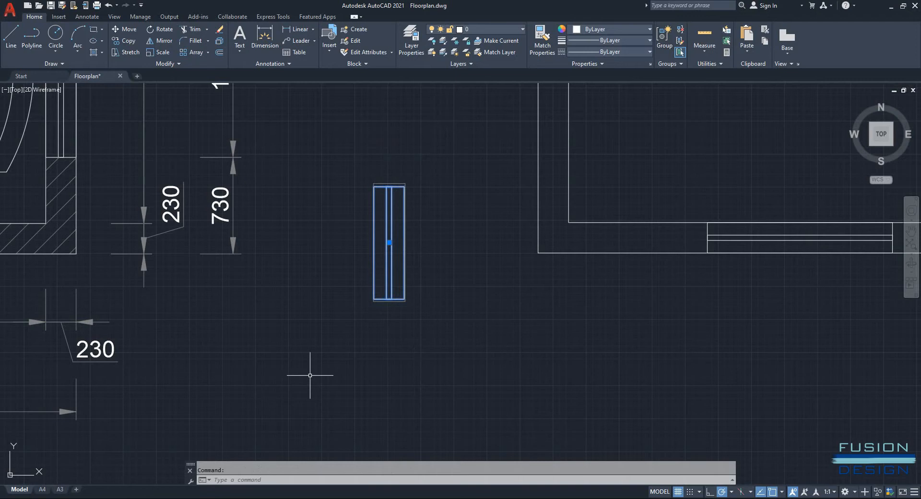
{"action": "scroll", "coordinate": [310, 375], "scroll_direction": "down", "scroll_amount": 1}
{"action": "scroll", "coordinate": [310, 375], "scroll_direction": "down", "scroll_amount": 2}
{"action": "middle_click_drag", "start_coordinate": [308, 361], "coordinate": [762, 349]}
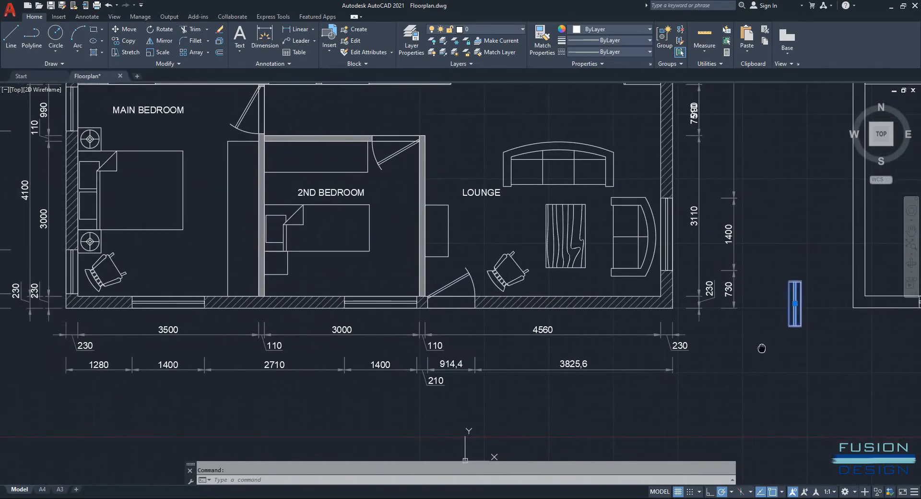
{"action": "middle_click_drag", "start_coordinate": [252, 379], "coordinate": [357, 372]}
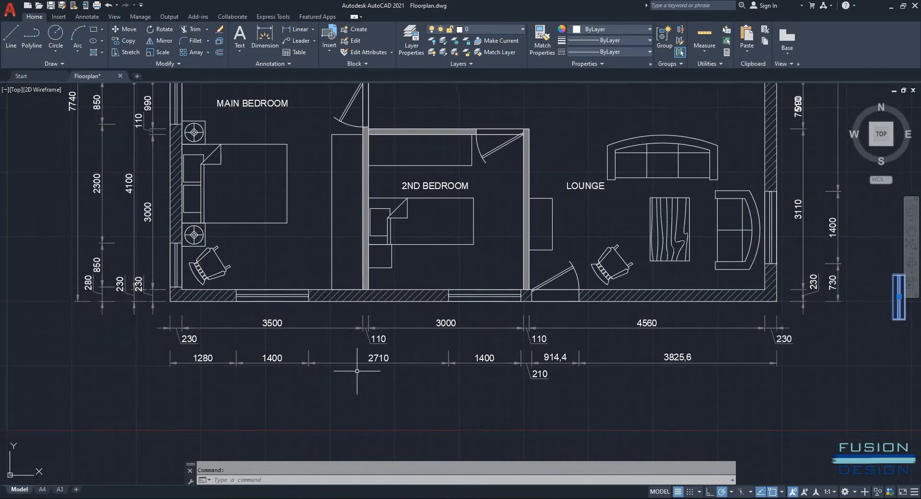
{"action": "middle_click_drag", "start_coordinate": [606, 393], "coordinate": [318, 380]}
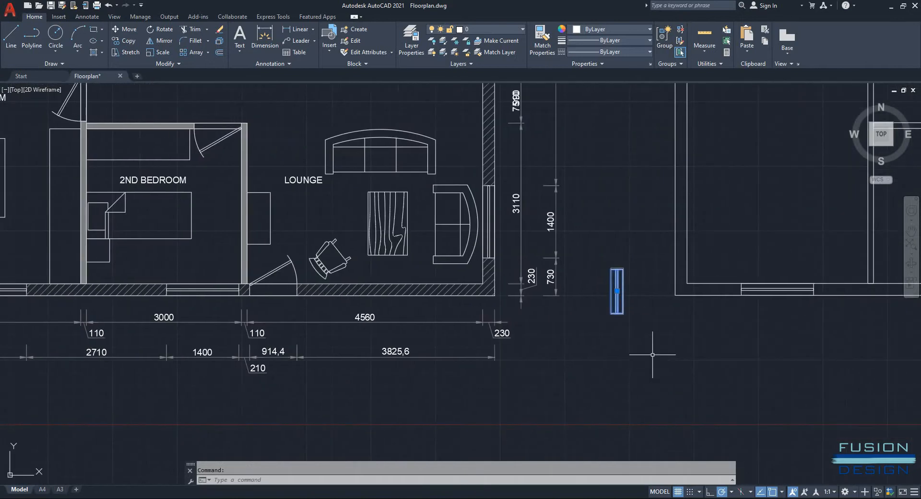
{"action": "mouse_move", "coordinate": [597, 365]}
{"action": "middle_mouse_down"}
{"action": "mouse_move", "coordinate": [918, 368]}
{"action": "mouse_move", "coordinate": [535, 363]}
{"action": "middle_mouse_up"}
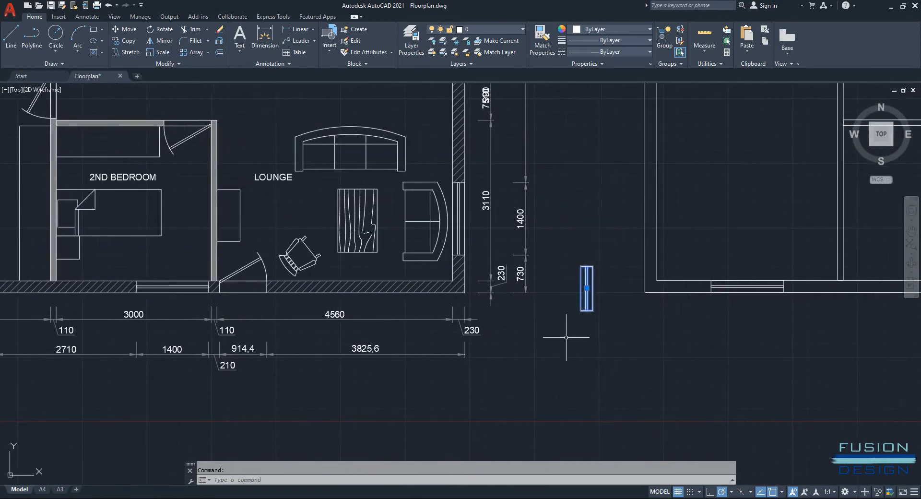
{"action": "type", "text": "m"}
{"action": "key", "text": "Return"}
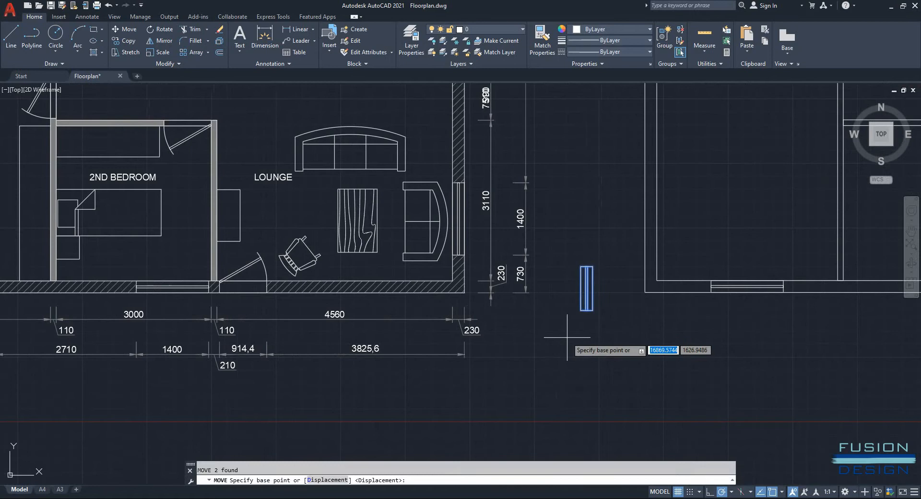
{"action": "scroll", "coordinate": [579, 331], "scroll_direction": "up", "scroll_amount": 2}
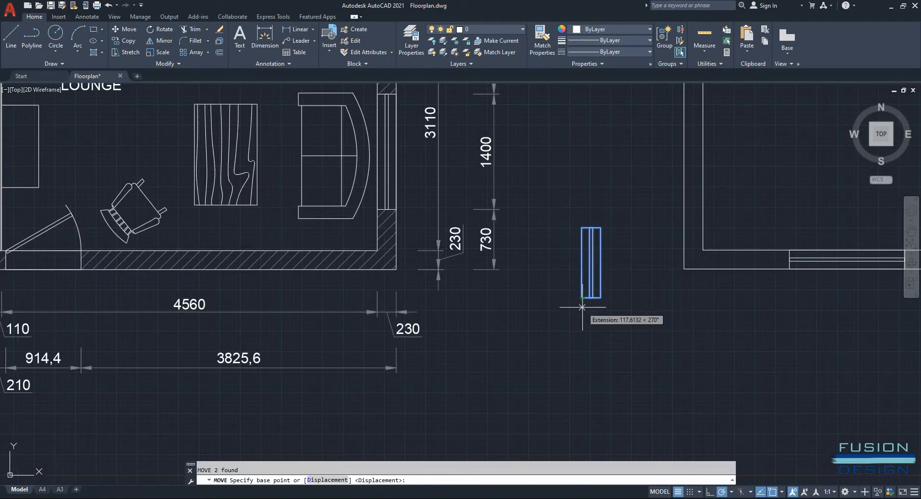
{"action": "type", "text": "280"}
{"action": "key", "text": "Return"}
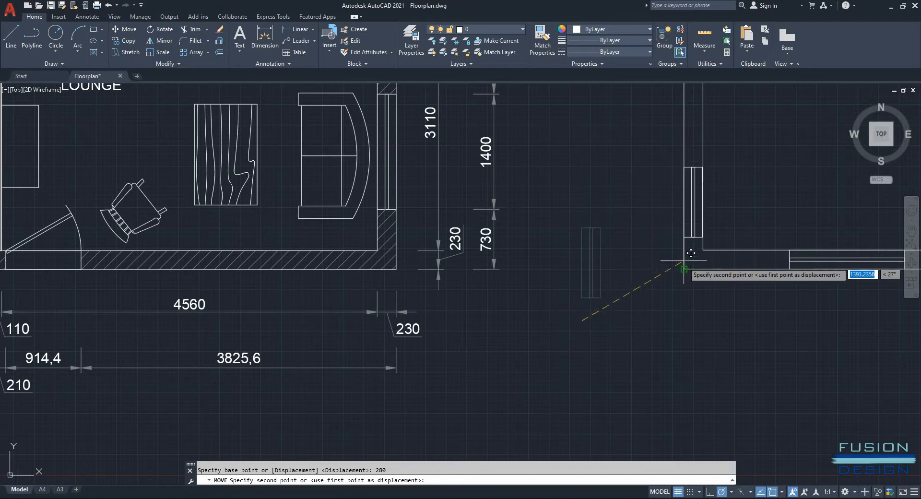
{"action": "left_click", "coordinate": [684, 268]}
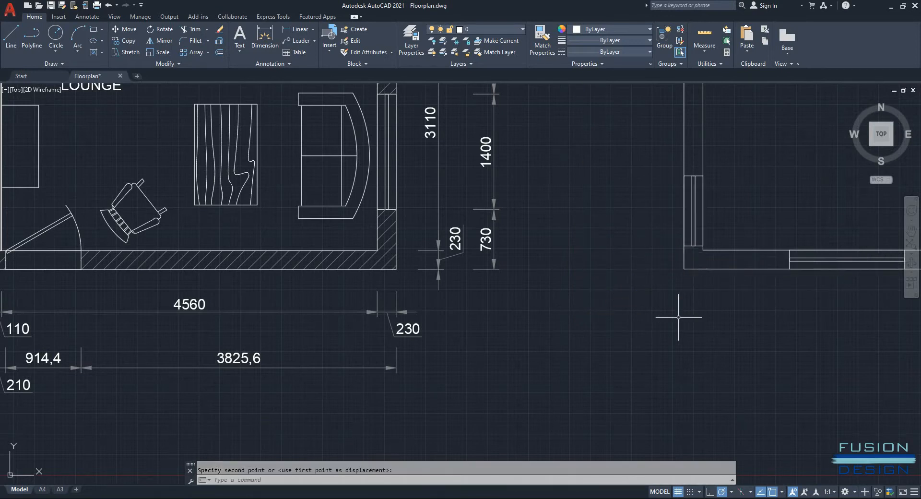
Step: Copy the 850-high window up the left wall, leaving a 2300 gap above the first window
{"action": "scroll", "coordinate": [678, 317], "scroll_direction": "down", "scroll_amount": 5}
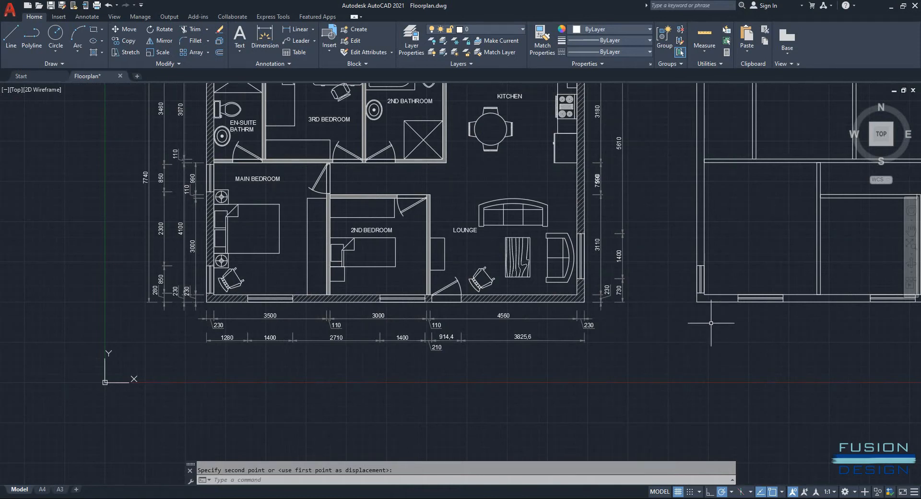
{"action": "scroll", "coordinate": [698, 299], "scroll_direction": "up", "scroll_amount": 4}
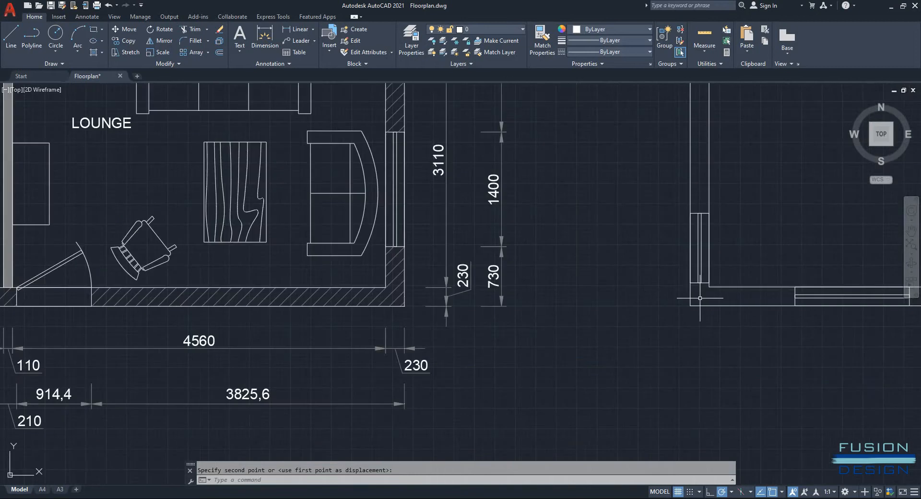
{"action": "key", "text": "Escape"}
{"action": "left_click", "coordinate": [717, 231]}
{"action": "left_click", "coordinate": [689, 284]}
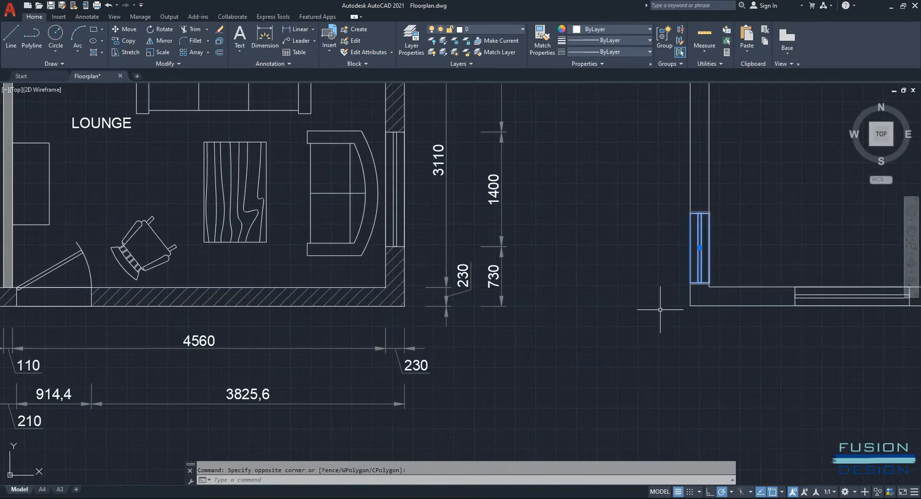
{"action": "type", "text": "co"}
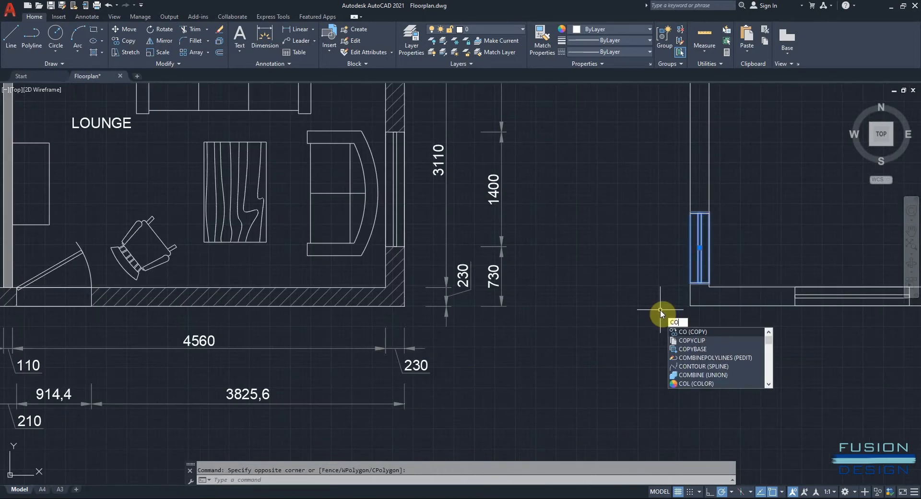
{"action": "key", "text": "Return"}
{"action": "scroll", "coordinate": [678, 306], "scroll_direction": "up", "scroll_amount": 2}
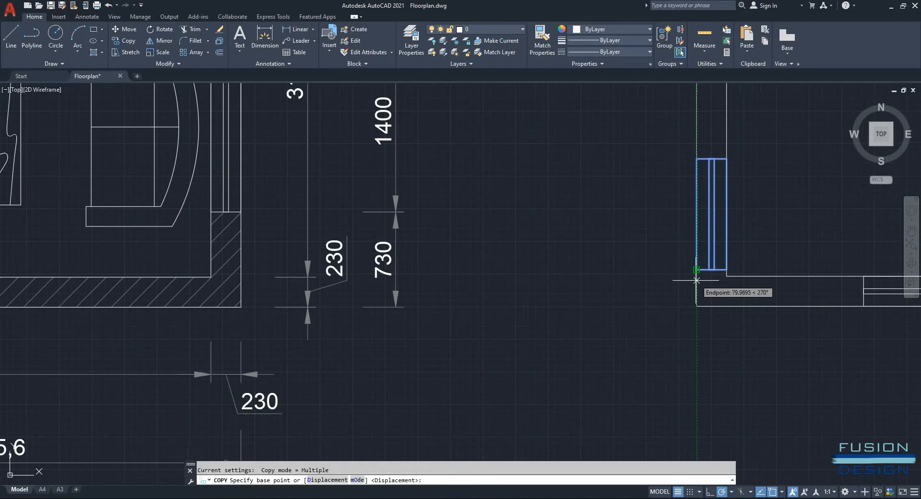
{"action": "type", "text": "2300"}
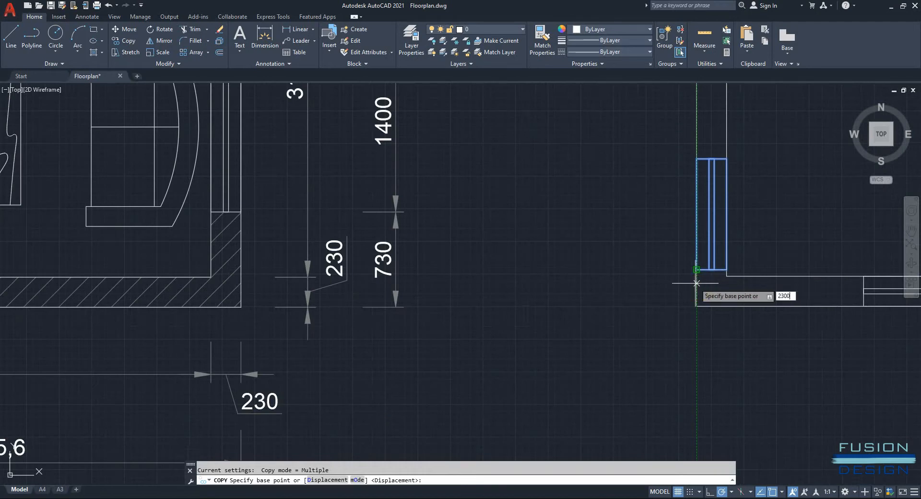
{"action": "key", "text": "Return"}
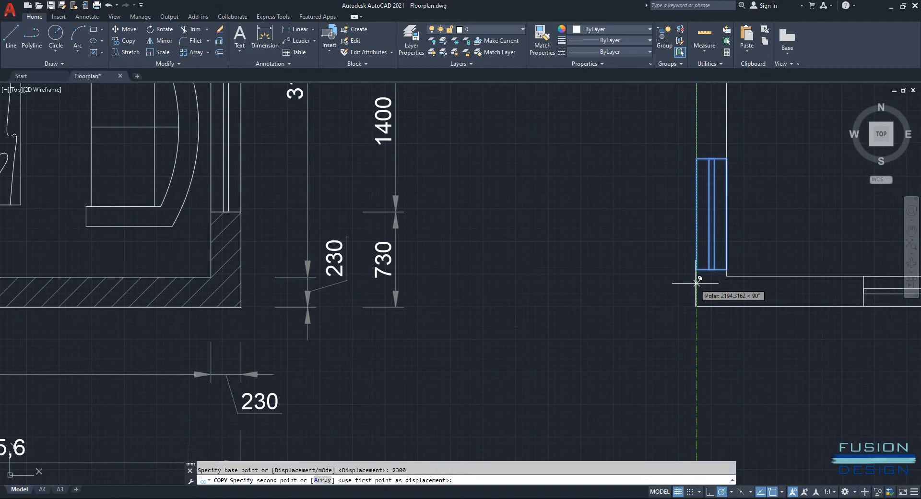
{"action": "scroll", "coordinate": [696, 278], "scroll_direction": "down", "scroll_amount": 4}
{"action": "middle_click_drag", "start_coordinate": [623, 299], "coordinate": [604, 327]}
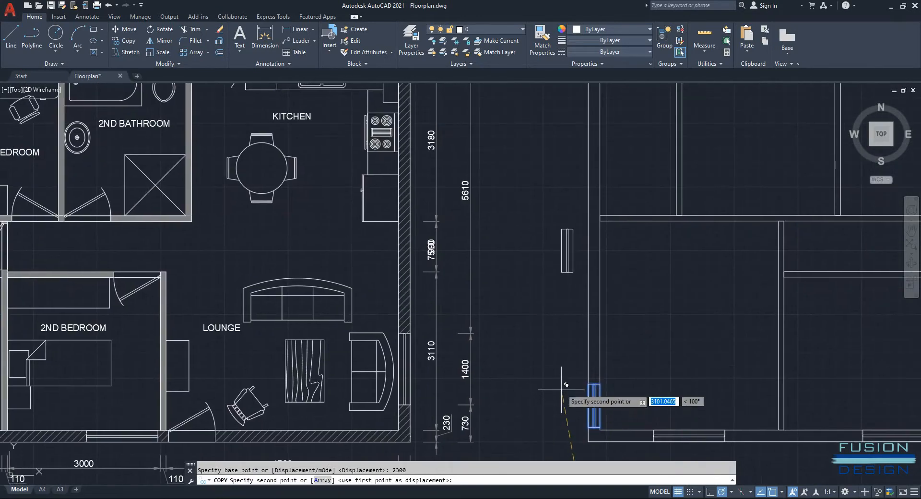
{"action": "left_click", "coordinate": [593, 379]}
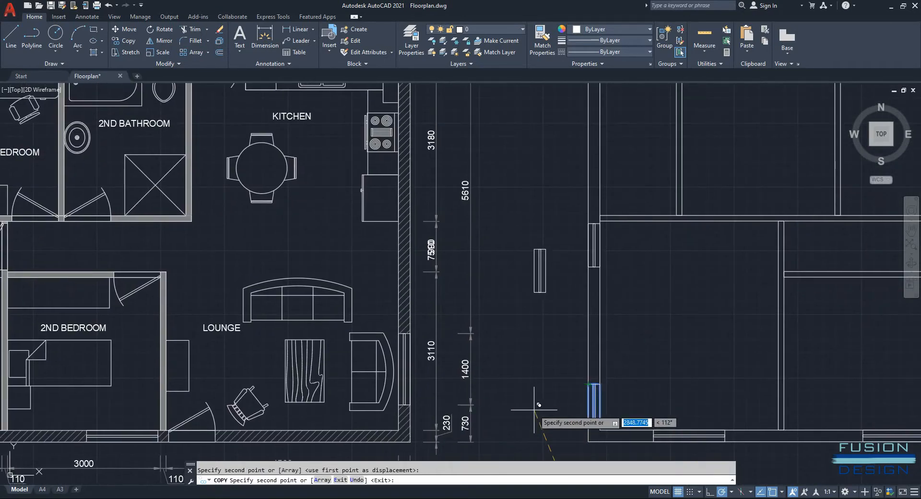
{"action": "key", "text": "Escape"}
Step: Open DesignCenter and show the blocks of the sample drawing House Designer.dwg
{"action": "scroll", "coordinate": [510, 374], "scroll_direction": "down", "scroll_amount": 2}
{"action": "mouse_move", "coordinate": [509, 374]}
{"action": "middle_mouse_down"}
{"action": "mouse_move", "coordinate": [584, 347]}
{"action": "mouse_move", "coordinate": [513, 341]}
{"action": "middle_mouse_up"}
{"action": "mouse_move", "coordinate": [750, 371]}
{"action": "middle_mouse_down"}
{"action": "mouse_move", "coordinate": [674, 363]}
{"action": "mouse_move", "coordinate": [703, 361]}
{"action": "middle_mouse_up"}
{"action": "middle_click_drag", "start_coordinate": [640, 353], "coordinate": [657, 350]}
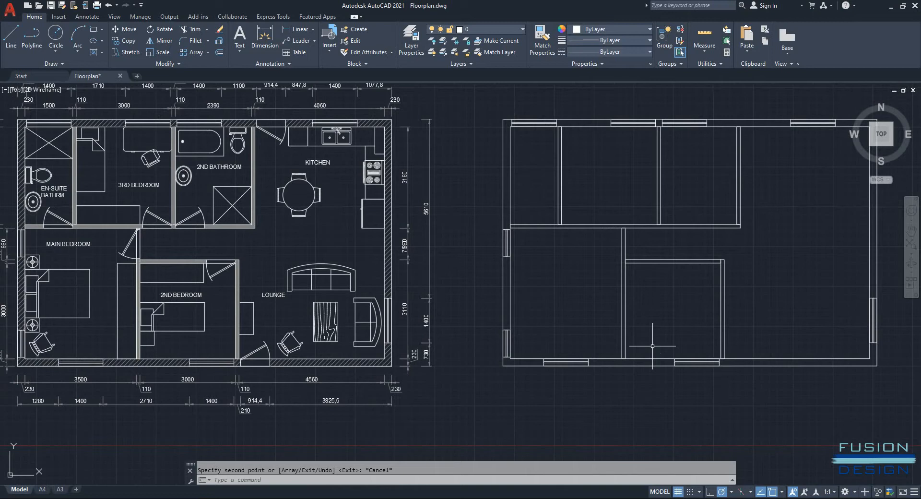
{"action": "type", "text": "ADC"}
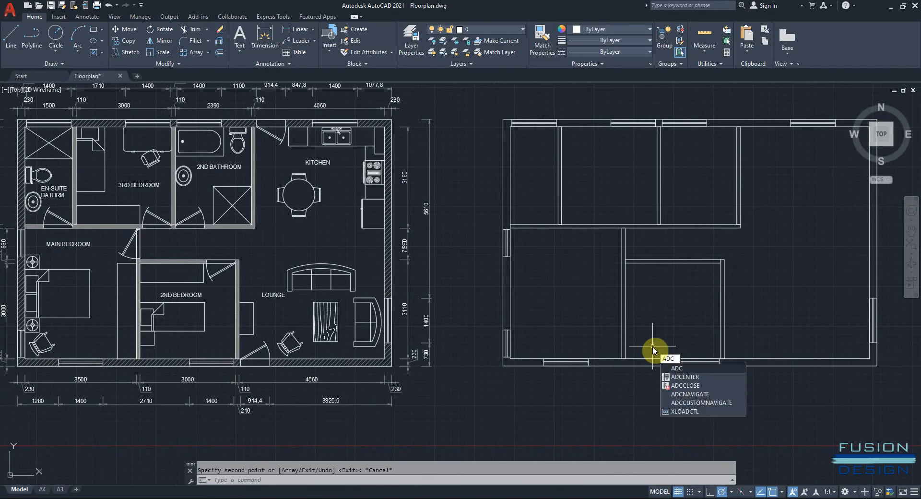
{"action": "key", "text": "Return"}
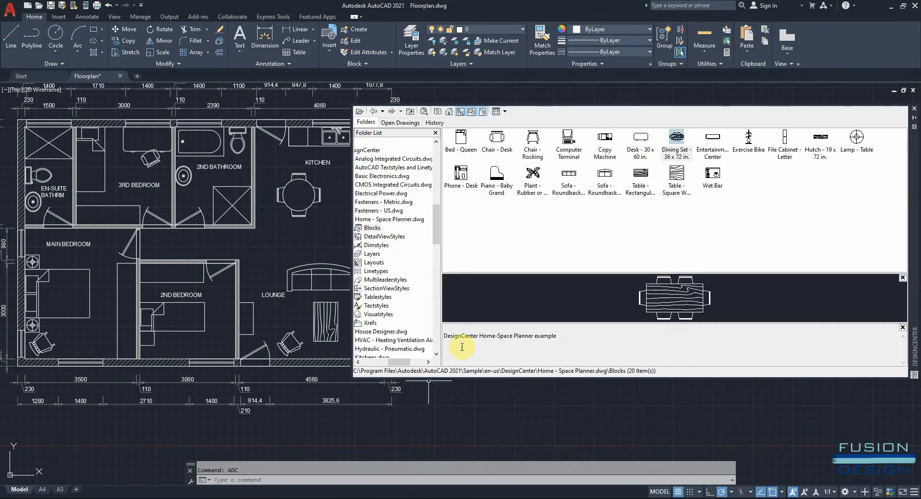
{"action": "left_click_drag", "start_coordinate": [397, 363], "coordinate": [377, 362]}
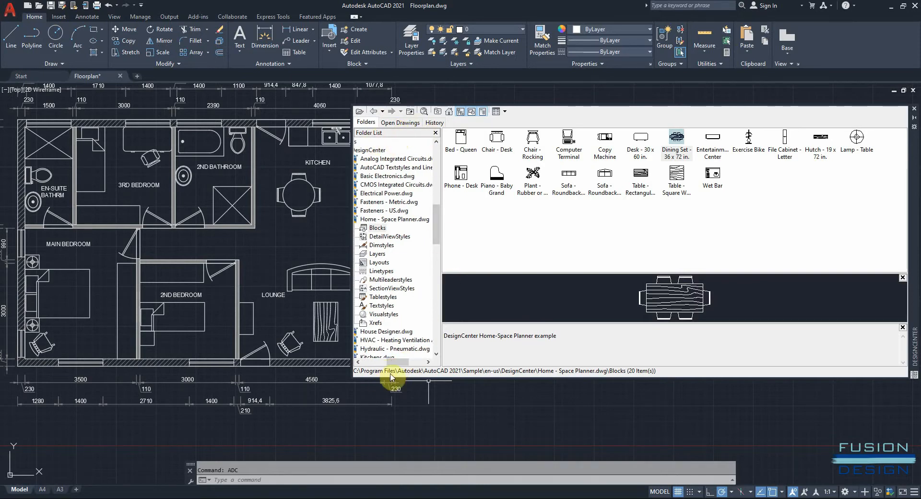
{"action": "left_click_drag", "start_coordinate": [399, 364], "coordinate": [386, 363]}
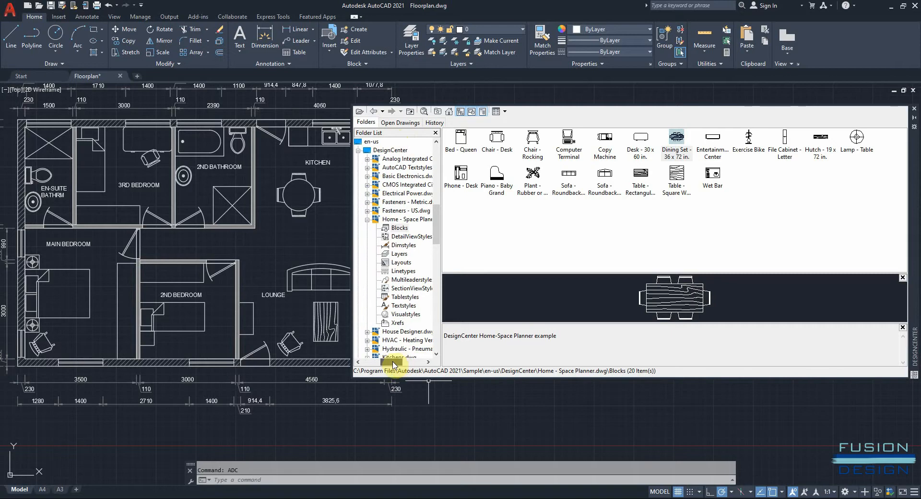
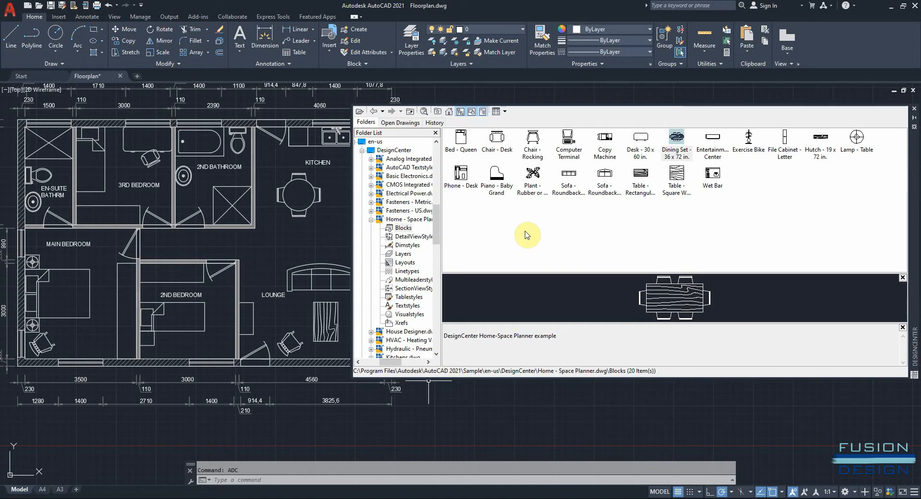
{"action": "left_click", "coordinate": [370, 220]}
{"action": "left_click", "coordinate": [373, 229]}
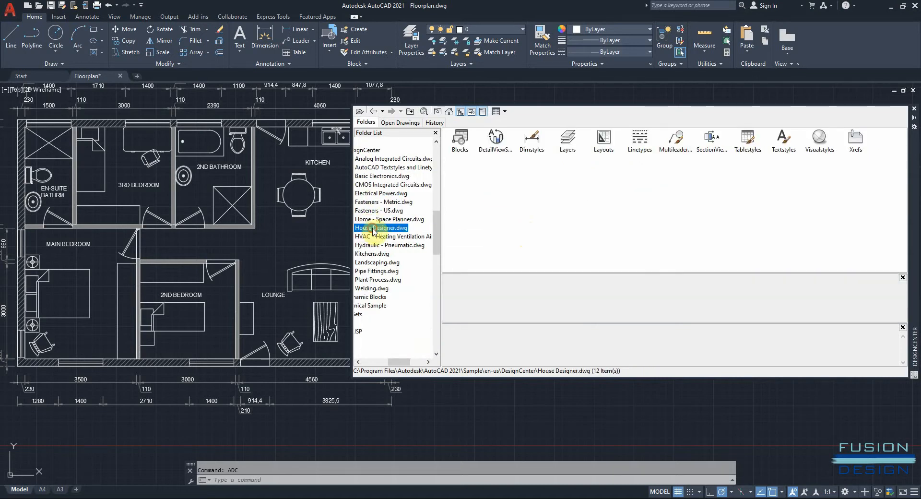
{"action": "double_click", "coordinate": [461, 138]}
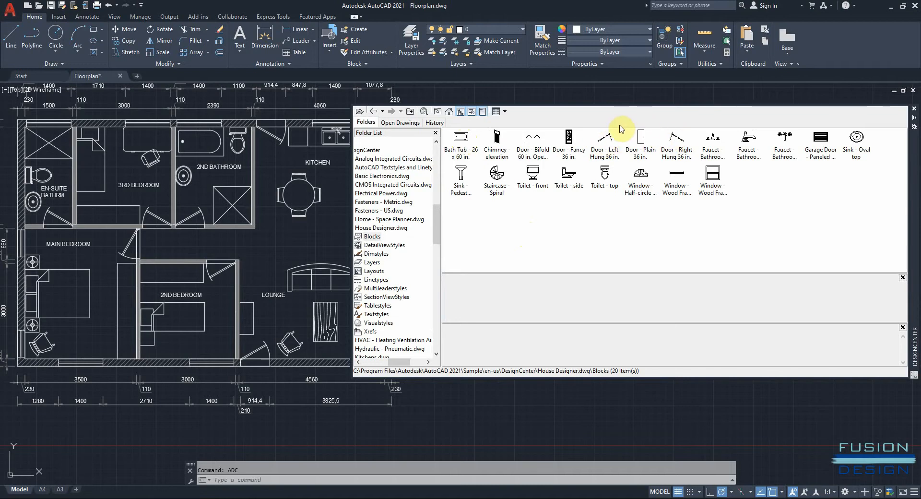
Step: Insert the Door - Left Hung 36 in. and Door - Right Hung 36 in. blocks below the new plan, and close DesignCenter
{"action": "mouse_move", "coordinate": [605, 138]}
{"action": "left_mouse_down"}
{"action": "mouse_move", "coordinate": [586, 448]}
{"action": "mouse_move", "coordinate": [542, 415]}
{"action": "left_mouse_up"}
{"action": "mouse_move", "coordinate": [677, 138]}
{"action": "left_mouse_down"}
{"action": "mouse_move", "coordinate": [672, 388]}
{"action": "mouse_move", "coordinate": [604, 403]}
{"action": "left_mouse_up"}
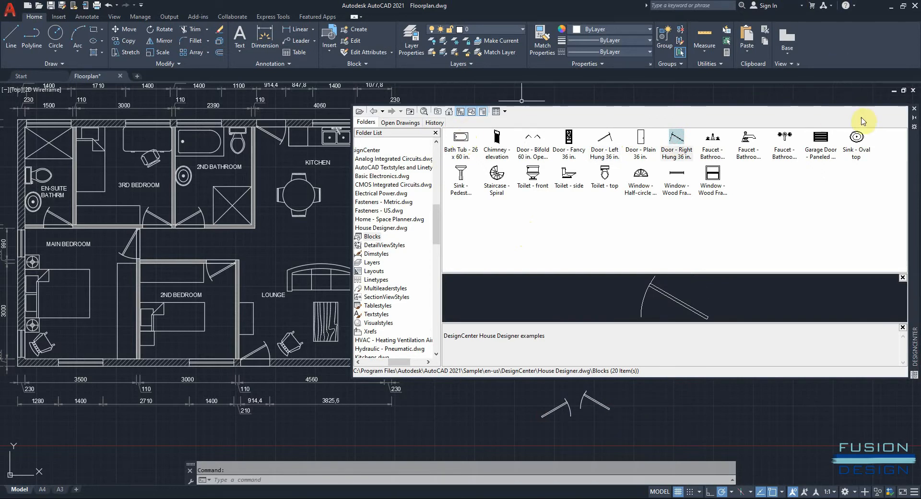
{"action": "left_click", "coordinate": [915, 108]}
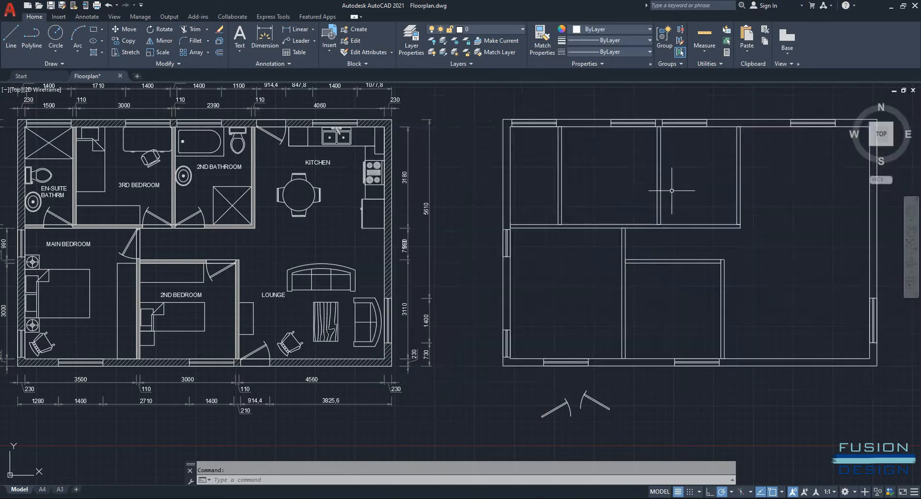
Step: Rotate the right-hung door block 90 degrees counterclockwise about its hinge end
{"action": "mouse_move", "coordinate": [599, 352]}
{"action": "middle_mouse_down"}
{"action": "mouse_move", "coordinate": [536, 311]}
{"action": "mouse_move", "coordinate": [625, 325]}
{"action": "middle_mouse_up"}
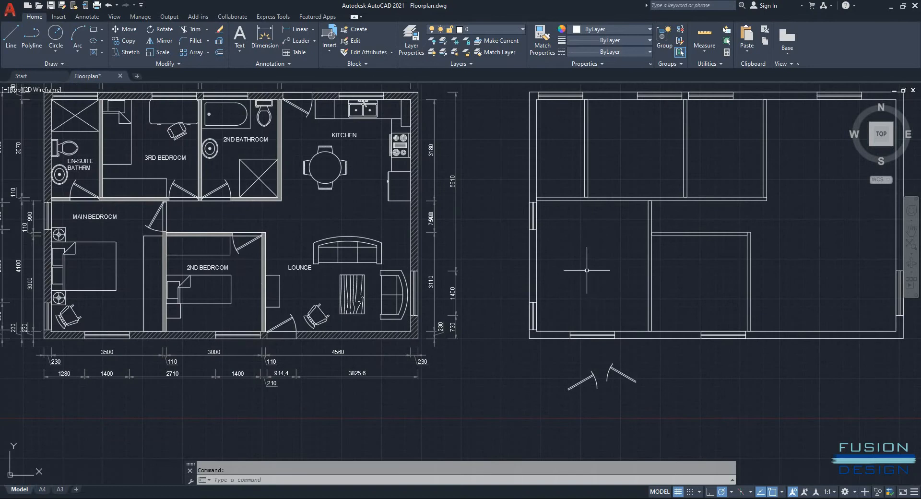
{"action": "left_click", "coordinate": [636, 379]}
{"action": "left_click", "coordinate": [606, 365]}
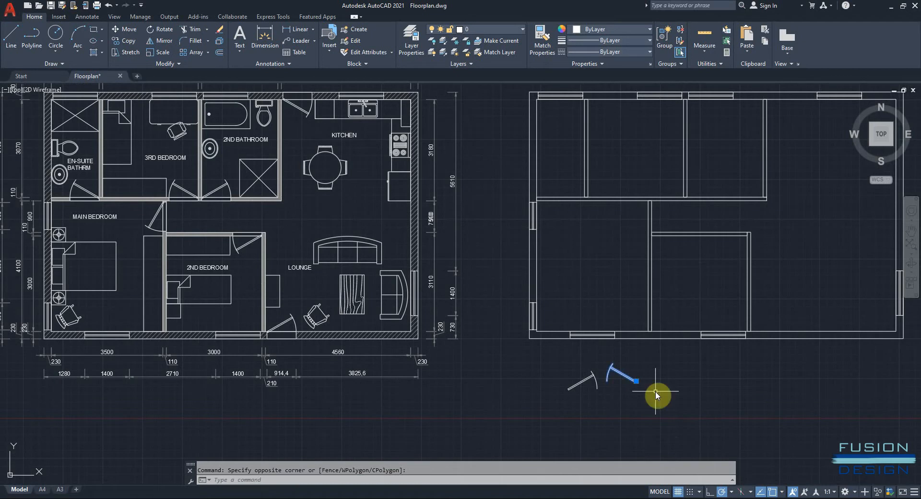
{"action": "type", "text": "RO"}
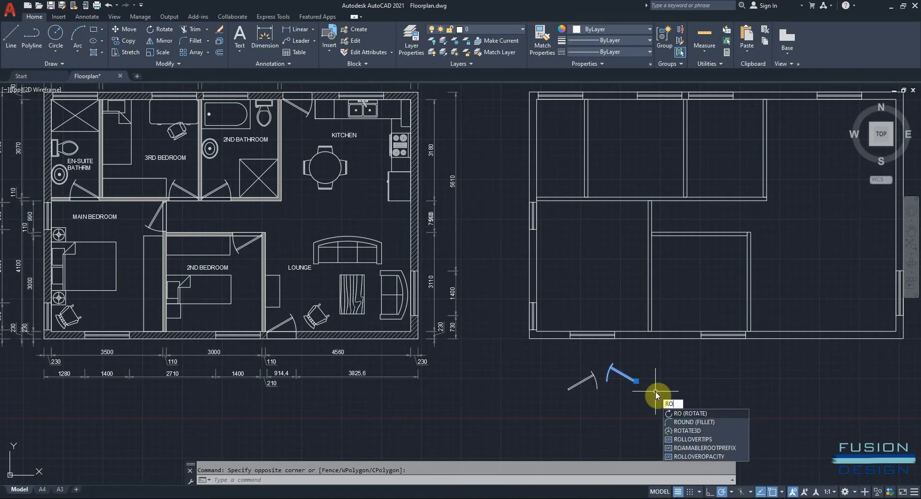
{"action": "key", "text": "Return"}
{"action": "scroll", "coordinate": [636, 391], "scroll_direction": "up", "scroll_amount": 5}
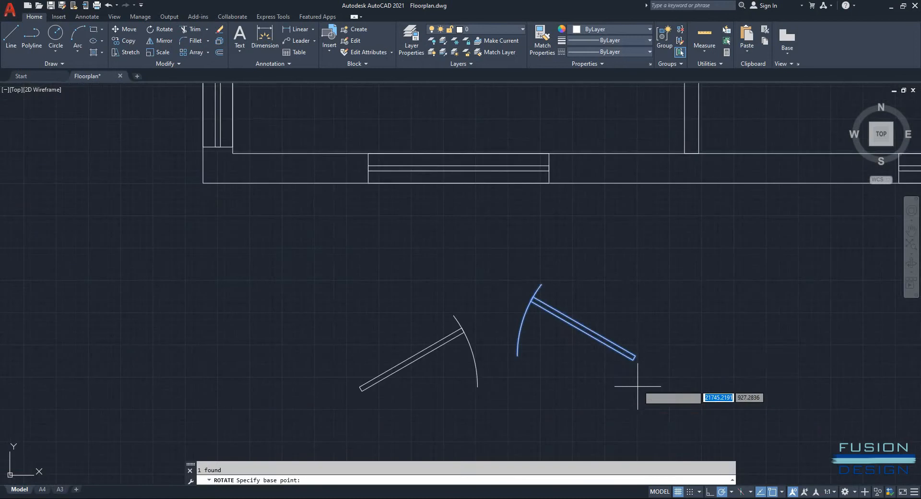
{"action": "left_click", "coordinate": [635, 356]}
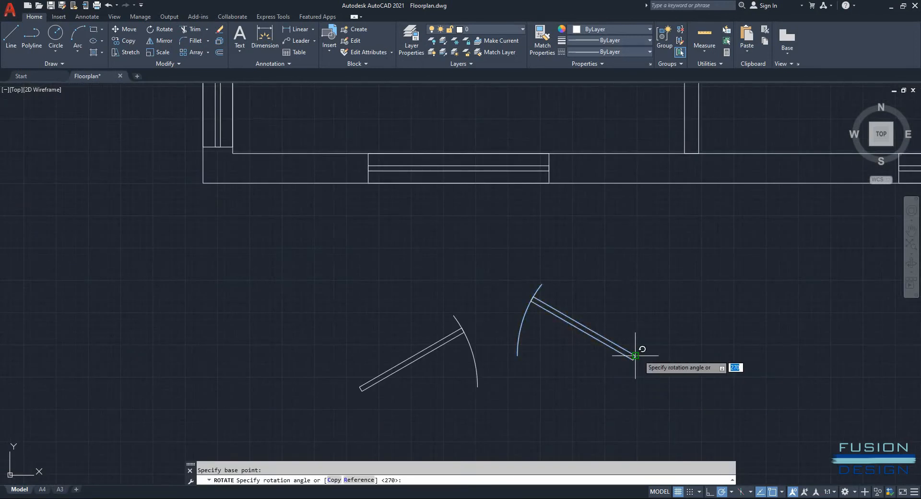
{"action": "left_click", "coordinate": [635, 286]}
{"action": "scroll", "coordinate": [582, 333], "scroll_direction": "down", "scroll_amount": 4}
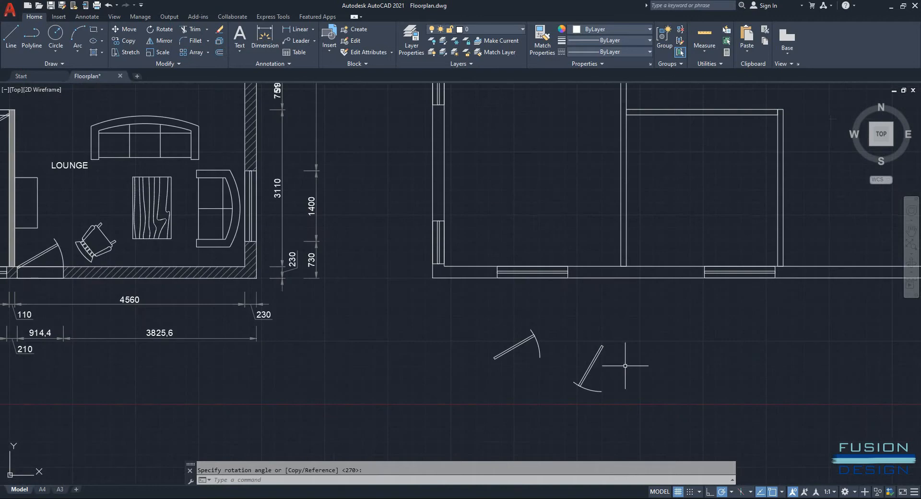
Step: Move the rotated right-hung door by its hinge corner to the top of the main bedroom's right partition, where it meets the horizontal partition
{"action": "left_click", "coordinate": [623, 367]}
{"action": "left_click", "coordinate": [590, 335]}
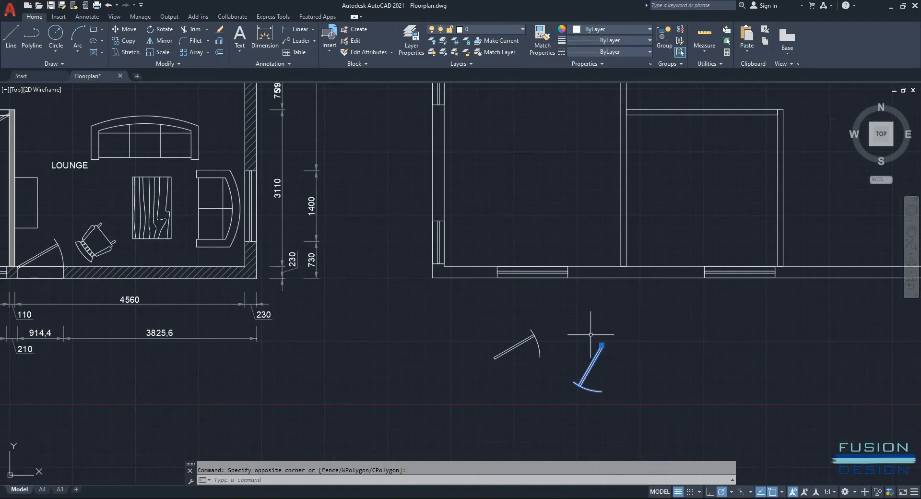
{"action": "type", "text": "m"}
{"action": "key", "text": "Return"}
{"action": "scroll", "coordinate": [597, 335], "scroll_direction": "up", "scroll_amount": 2}
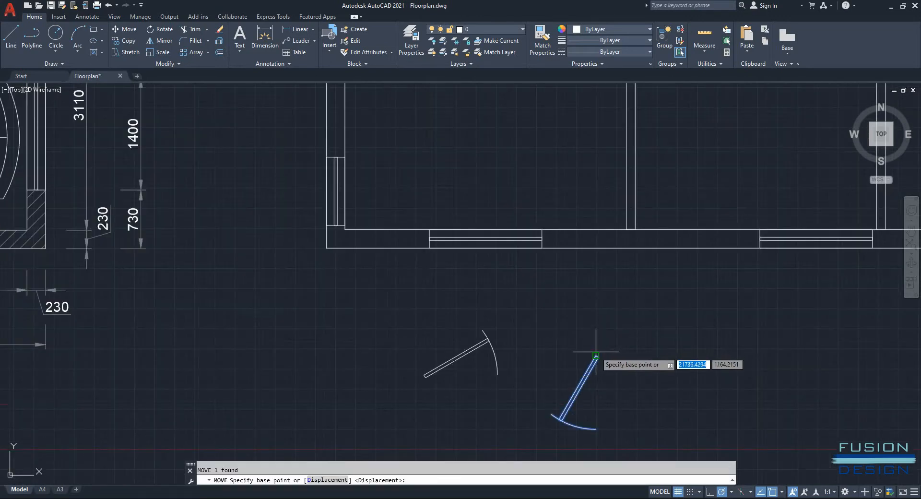
{"action": "left_click", "coordinate": [596, 355]}
{"action": "scroll", "coordinate": [600, 269], "scroll_direction": "down", "scroll_amount": 5}
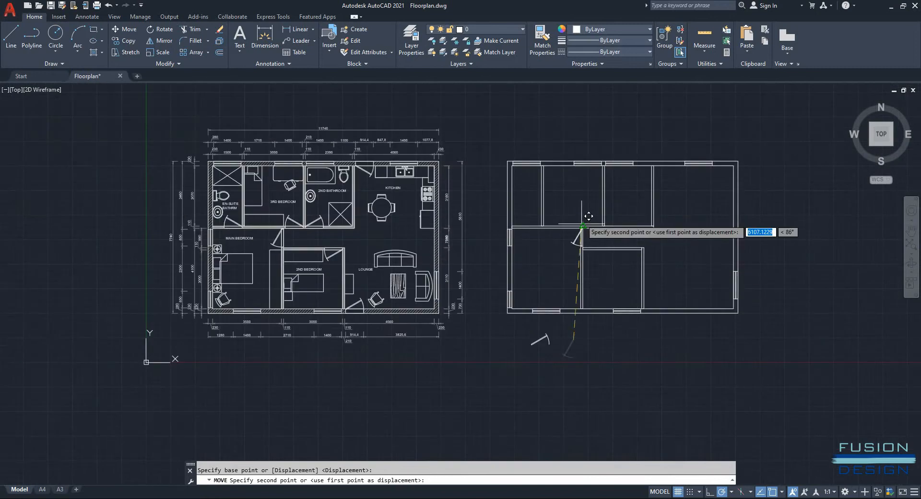
{"action": "scroll", "coordinate": [568, 280], "scroll_direction": "up", "scroll_amount": 6}
{"action": "left_click", "coordinate": [570, 274]}
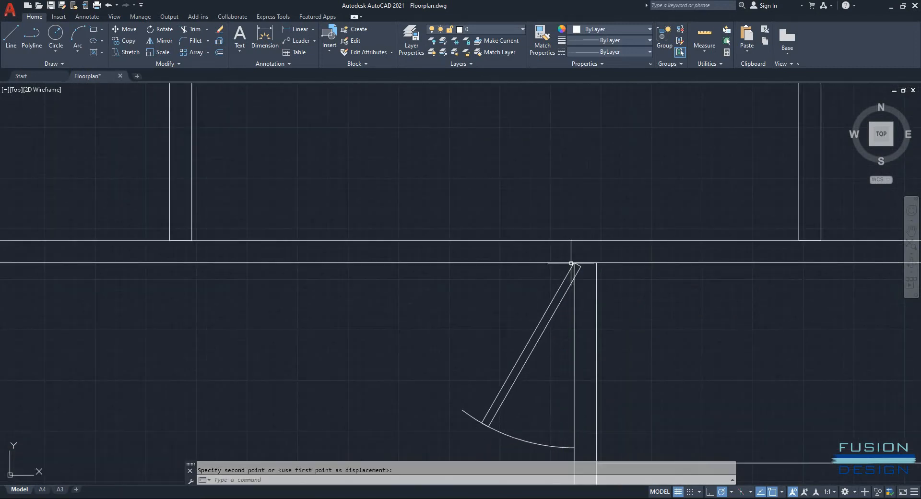
Step: Move the main bedroom door 50 straight down, away from the horizontal partition
{"action": "scroll", "coordinate": [497, 324], "scroll_direction": "down", "scroll_amount": 5}
{"action": "mouse_move", "coordinate": [496, 326]}
{"action": "middle_mouse_down"}
{"action": "mouse_move", "coordinate": [524, 267]}
{"action": "mouse_move", "coordinate": [567, 255]}
{"action": "mouse_move", "coordinate": [918, 241]}
{"action": "mouse_move", "coordinate": [707, 238]}
{"action": "mouse_move", "coordinate": [709, 219]}
{"action": "mouse_move", "coordinate": [626, 222]}
{"action": "middle_mouse_up"}
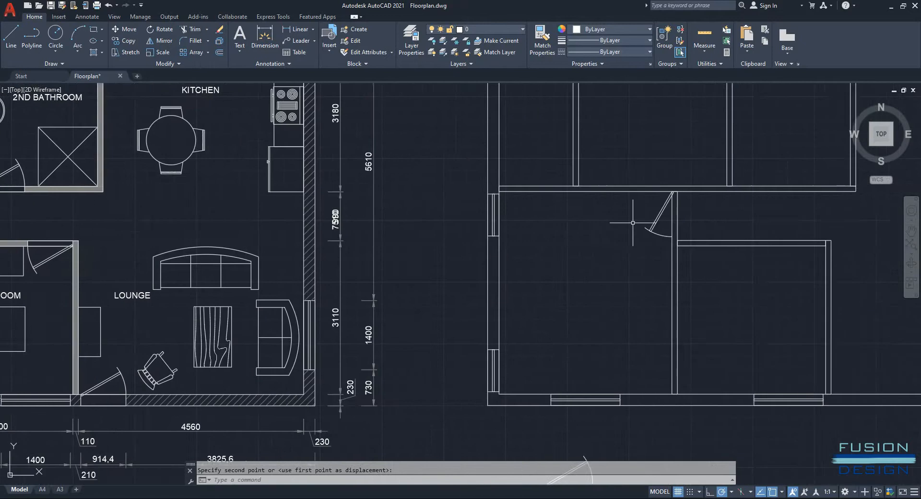
{"action": "scroll", "coordinate": [648, 220], "scroll_direction": "up", "scroll_amount": 5}
{"action": "left_click", "coordinate": [676, 219]}
{"action": "left_click", "coordinate": [641, 205]}
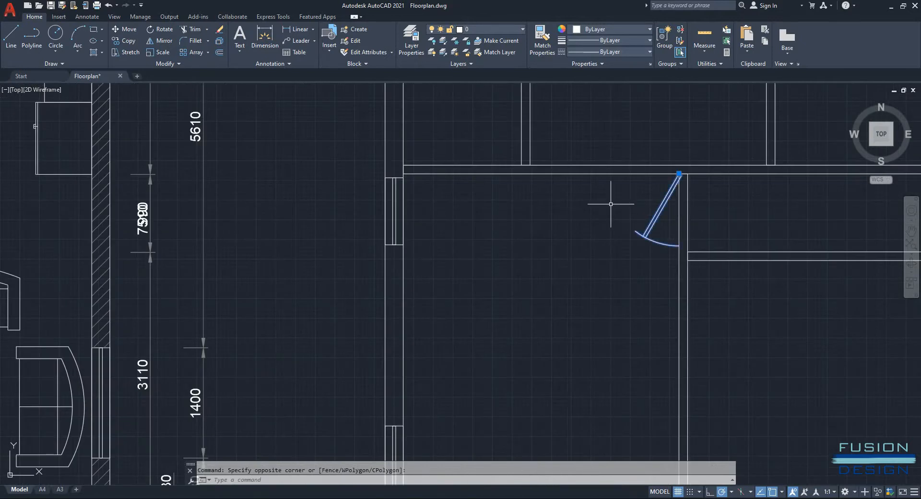
{"action": "scroll", "coordinate": [712, 248], "scroll_direction": "up", "scroll_amount": 2}
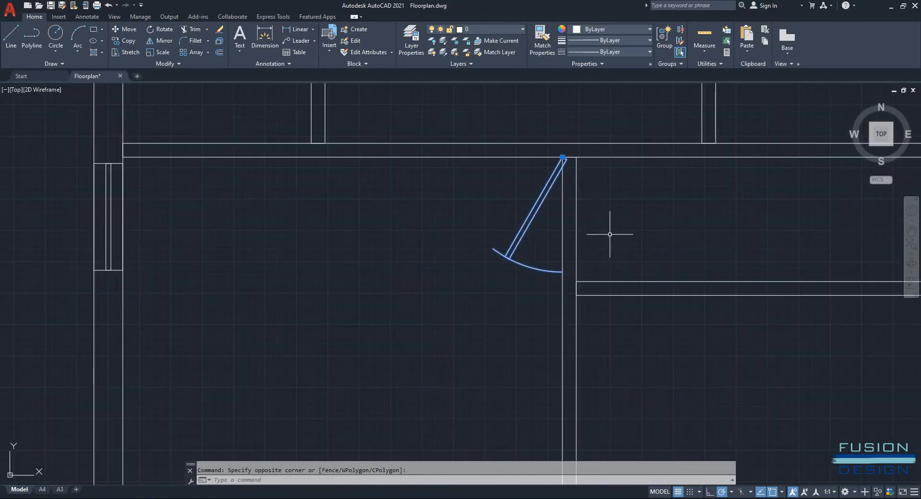
{"action": "type", "text": "m"}
{"action": "key", "text": "Return"}
{"action": "left_click", "coordinate": [609, 181]}
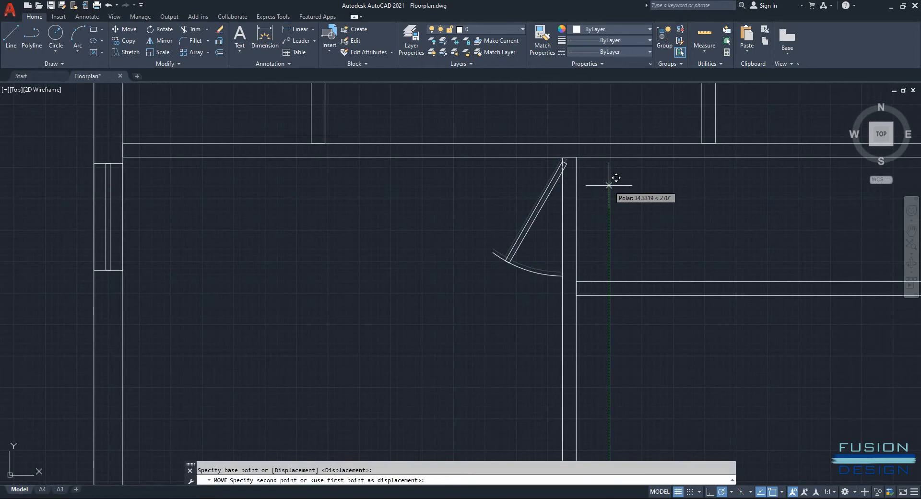
{"action": "type", "text": "50"}
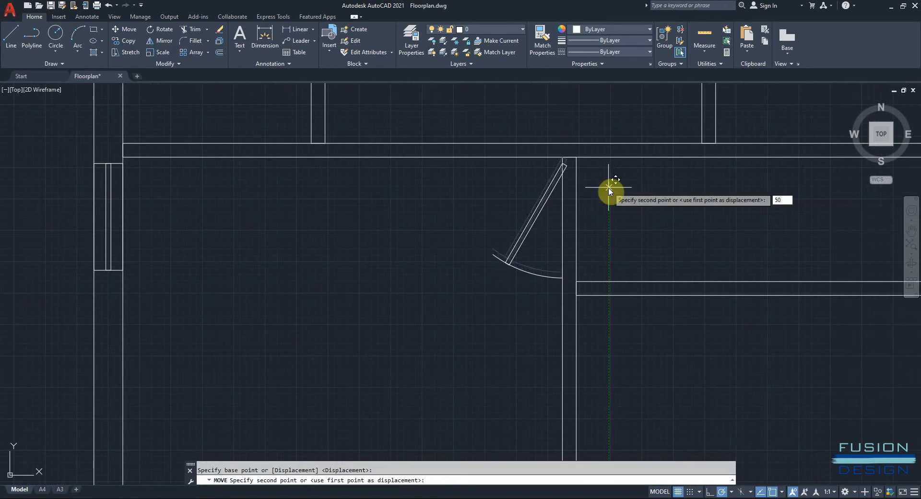
{"action": "key", "text": "Return"}
Step: Draw a 110 by 914.4 rectangle across the partition thickness from the main bedroom door's hinge corner to its swing arc end
{"action": "middle_click_drag", "start_coordinate": [594, 185], "coordinate": [569, 210]}
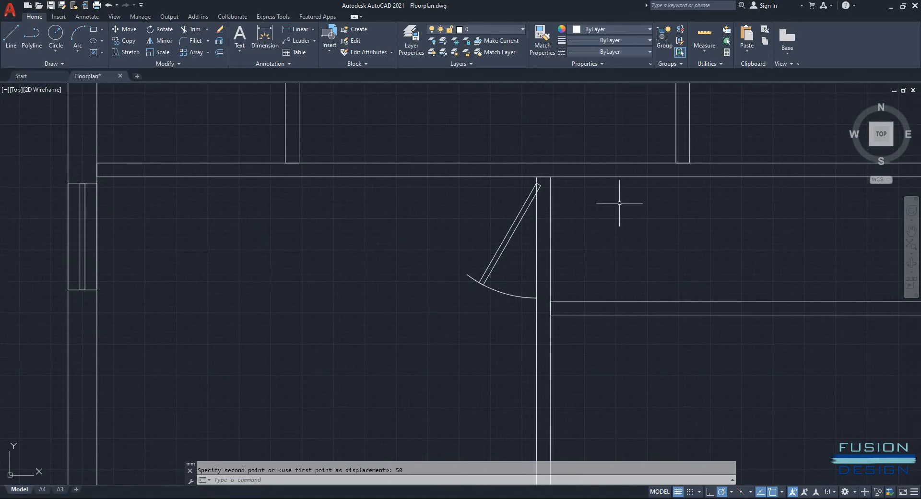
{"action": "type", "text": "rec"}
{"action": "key", "text": "Return"}
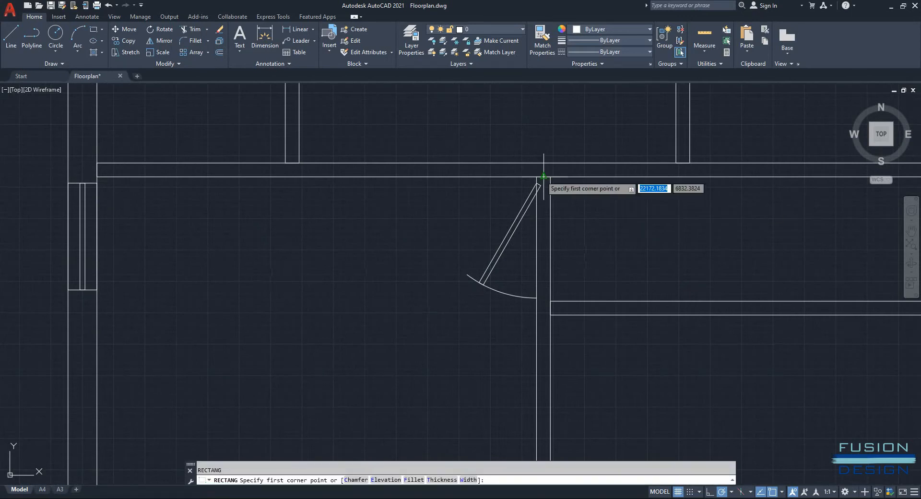
{"action": "scroll", "coordinate": [543, 176], "scroll_direction": "up", "scroll_amount": 4}
{"action": "left_click", "coordinate": [536, 182]}
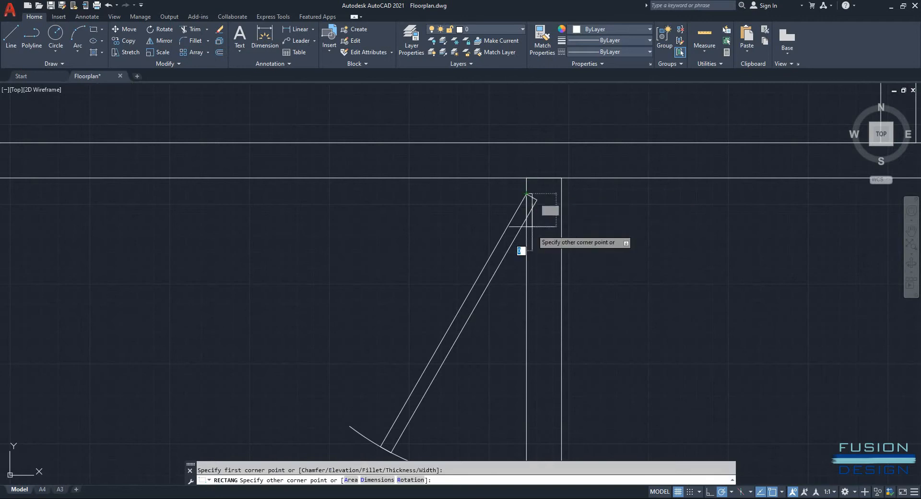
{"action": "mouse_move", "coordinate": [547, 354]}
{"action": "middle_mouse_down"}
{"action": "mouse_move", "coordinate": [541, 252]}
{"action": "mouse_move", "coordinate": [528, 304]}
{"action": "middle_mouse_up"}
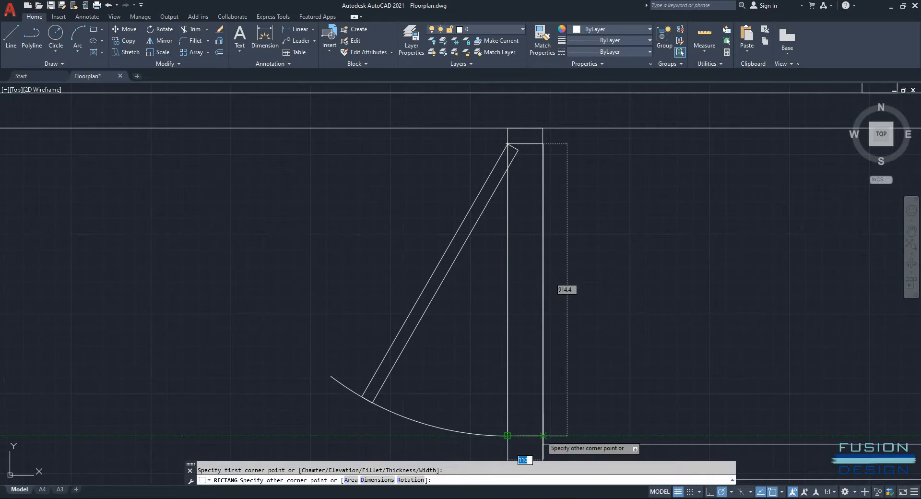
{"action": "left_click", "coordinate": [542, 435]}
{"action": "scroll", "coordinate": [586, 318], "scroll_direction": "up", "scroll_amount": 3}
{"action": "scroll", "coordinate": [546, 270], "scroll_direction": "down", "scroll_amount": 2}
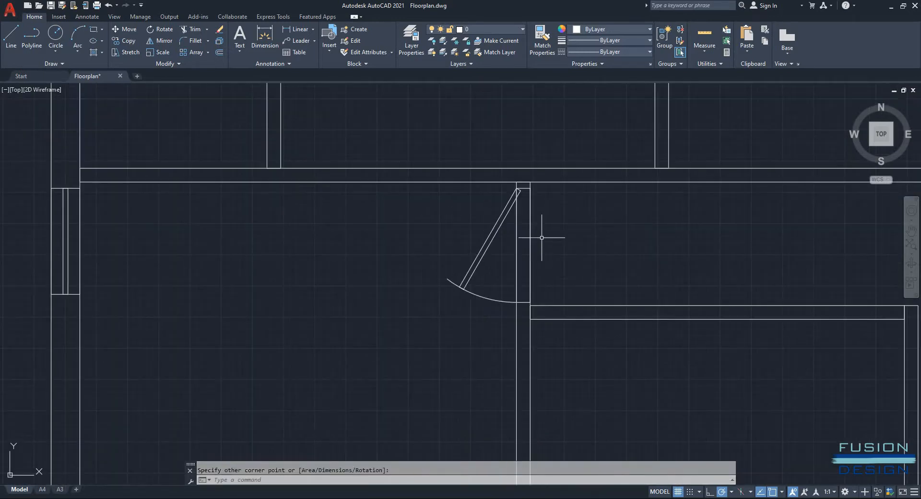
Step: Rotate the left-hung door block below the new plan 180 degrees about its hinge corner
{"action": "scroll", "coordinate": [545, 203], "scroll_direction": "down", "scroll_amount": 2}
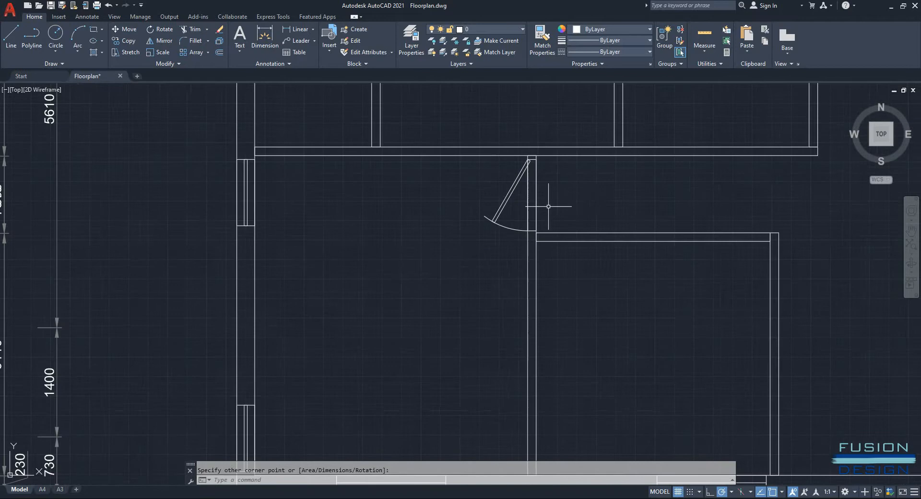
{"action": "scroll", "coordinate": [592, 203], "scroll_direction": "down", "scroll_amount": 2}
{"action": "middle_click_drag", "start_coordinate": [576, 220], "coordinate": [609, 226]}
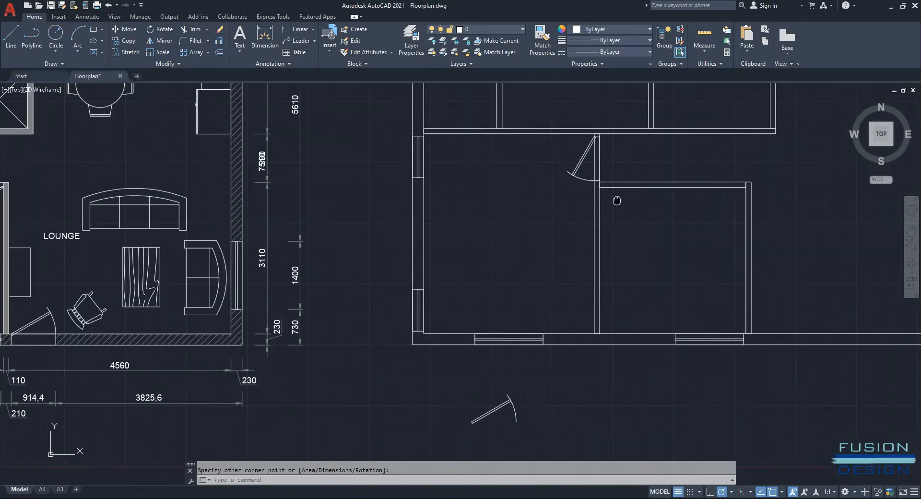
{"action": "scroll", "coordinate": [604, 199], "scroll_direction": "down", "scroll_amount": 3}
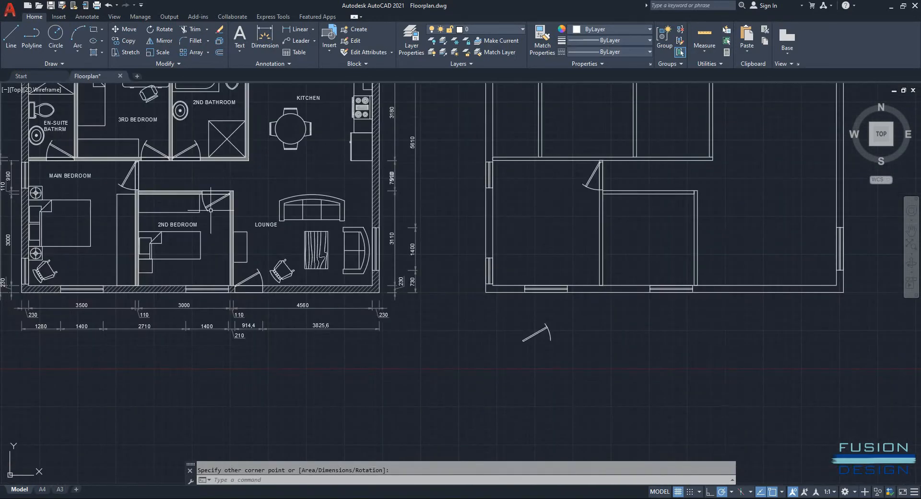
{"action": "middle_click_drag", "start_coordinate": [291, 178], "coordinate": [313, 217]}
{"action": "key", "text": "ctrl+y"}
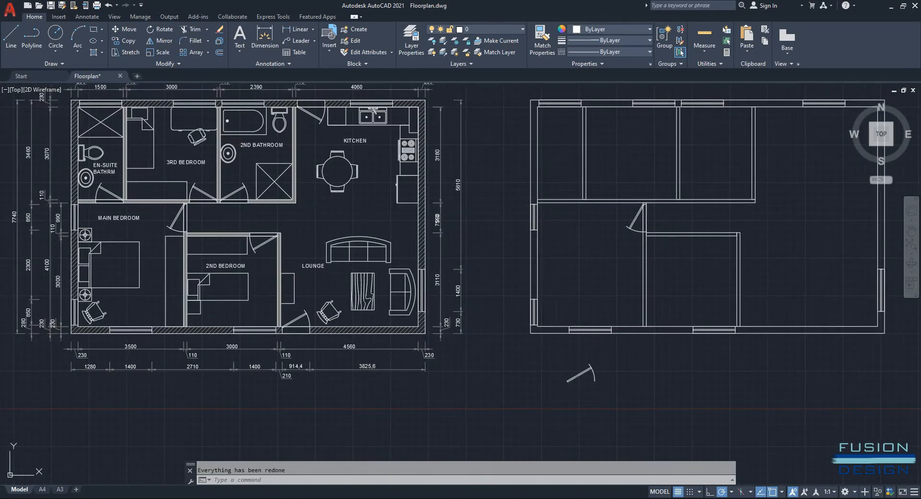
{"action": "left_click", "coordinate": [582, 374]}
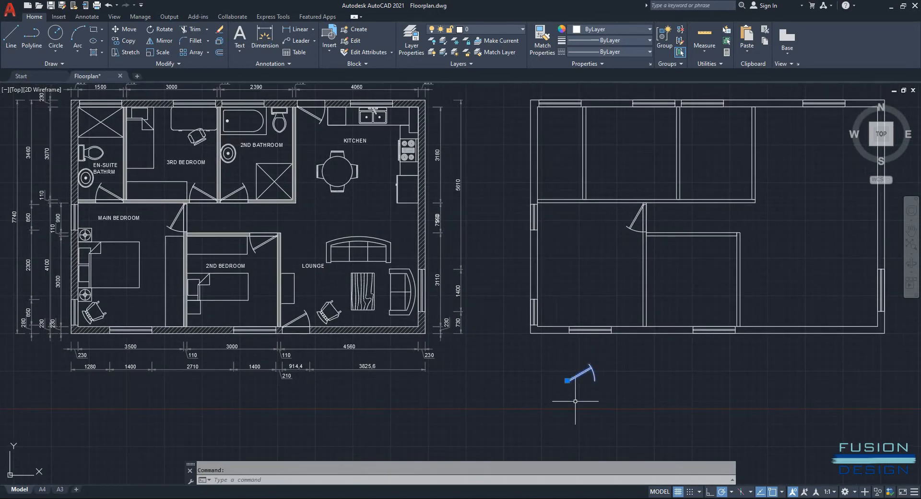
{"action": "type", "text": "RO"}
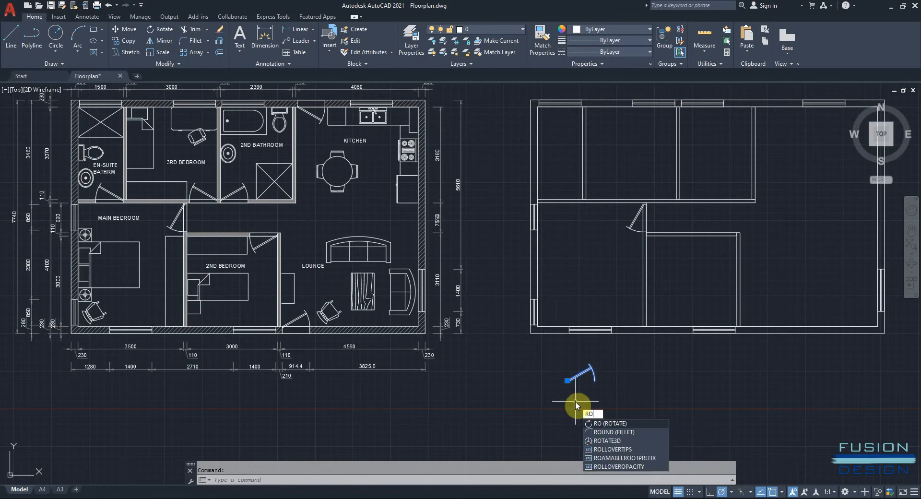
{"action": "key", "text": "Return"}
{"action": "scroll", "coordinate": [578, 400], "scroll_direction": "up", "scroll_amount": 2}
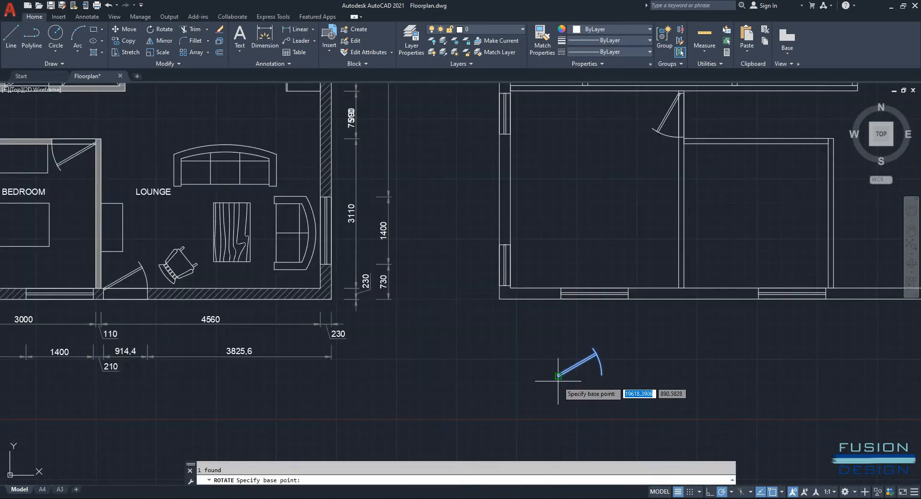
{"action": "left_click", "coordinate": [558, 375]}
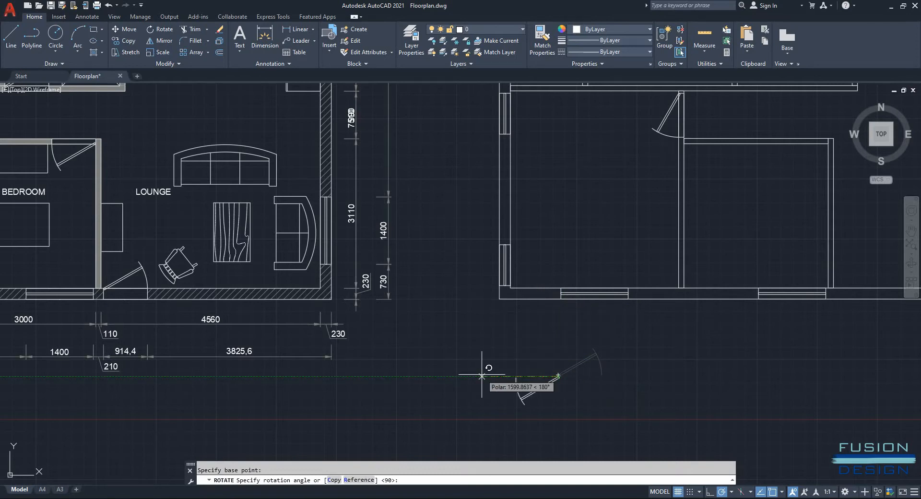
{"action": "left_click", "coordinate": [481, 376]}
Step: Move the left-hung door by its hinge corner to the upper-right inner corner of the 2nd bedroom
{"action": "left_click", "coordinate": [606, 363]}
{"action": "left_click", "coordinate": [498, 407]}
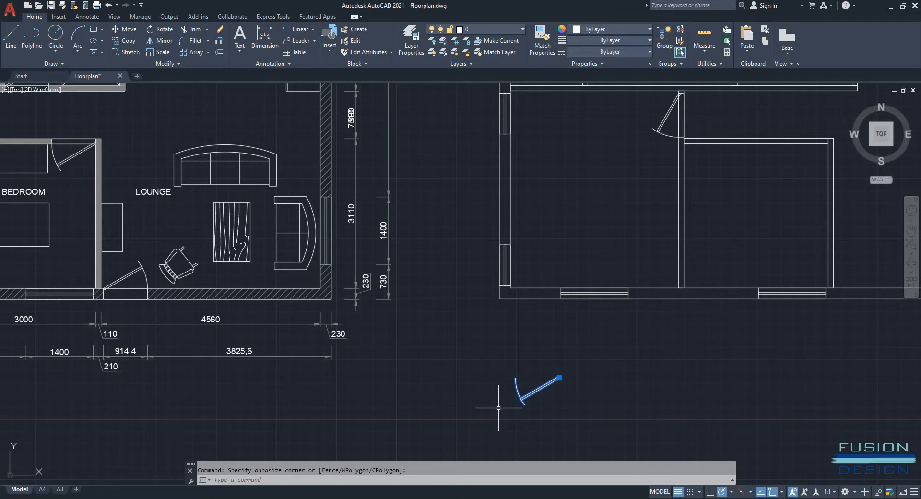
{"action": "type", "text": "M"}
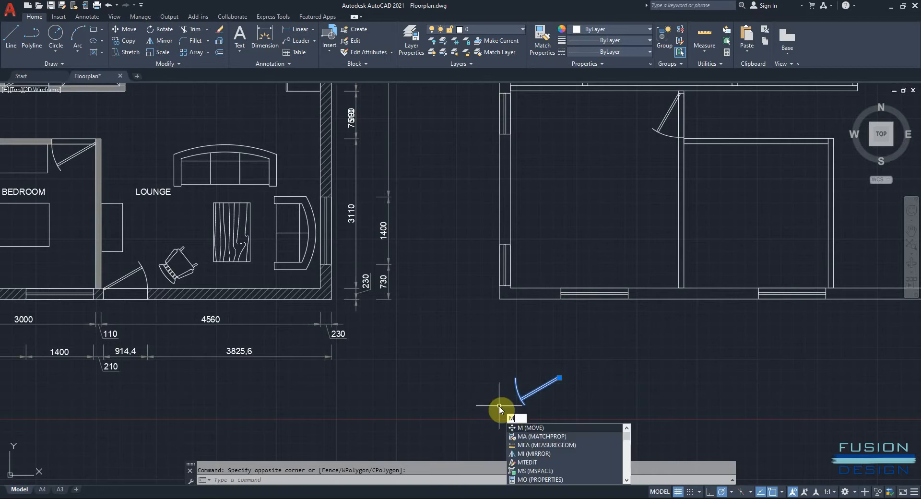
{"action": "key", "text": "Return"}
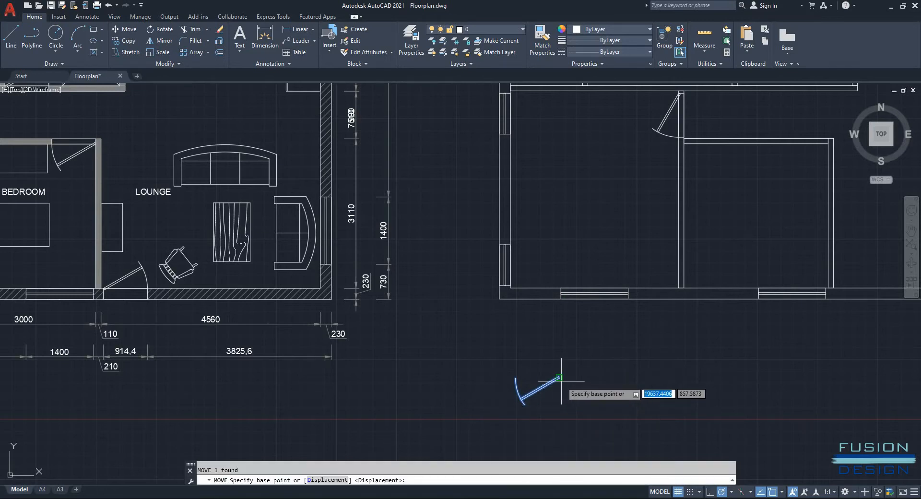
{"action": "left_click", "coordinate": [559, 378]}
{"action": "mouse_move", "coordinate": [708, 346]}
{"action": "middle_mouse_down"}
{"action": "mouse_move", "coordinate": [634, 292]}
{"action": "mouse_move", "coordinate": [521, 345]}
{"action": "middle_mouse_up"}
{"action": "scroll", "coordinate": [597, 259], "scroll_direction": "up", "scroll_amount": 6}
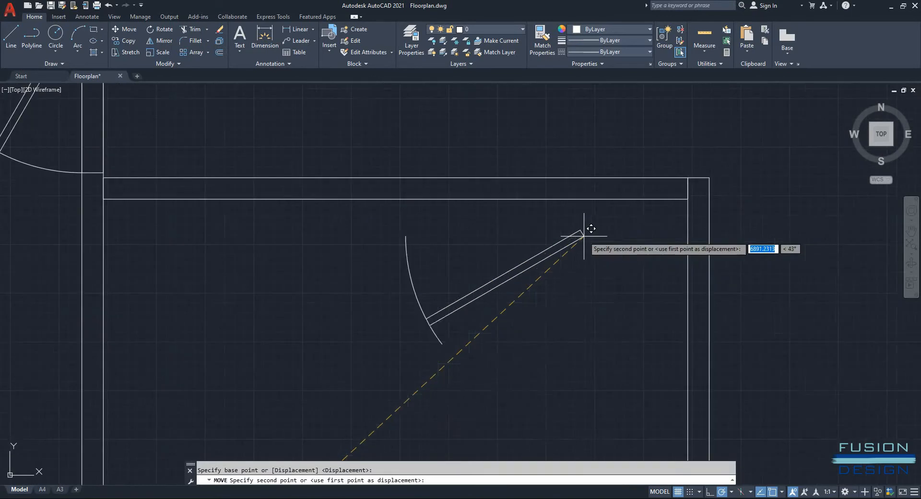
{"action": "left_click", "coordinate": [688, 198]}
Step: Move the 2nd bedroom door 50 to the left, away from the room's right partition
{"action": "left_click", "coordinate": [598, 294]}
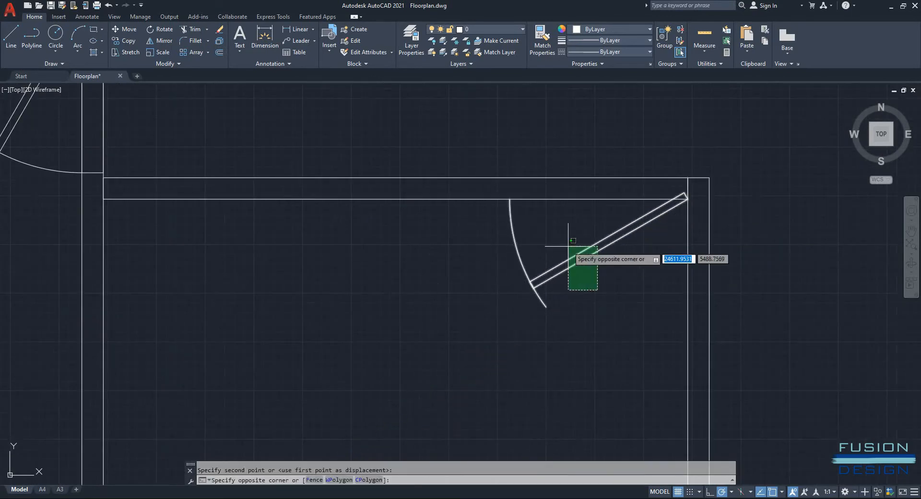
{"action": "left_click", "coordinate": [569, 246]}
{"action": "type", "text": "m"}
{"action": "key", "text": "Return"}
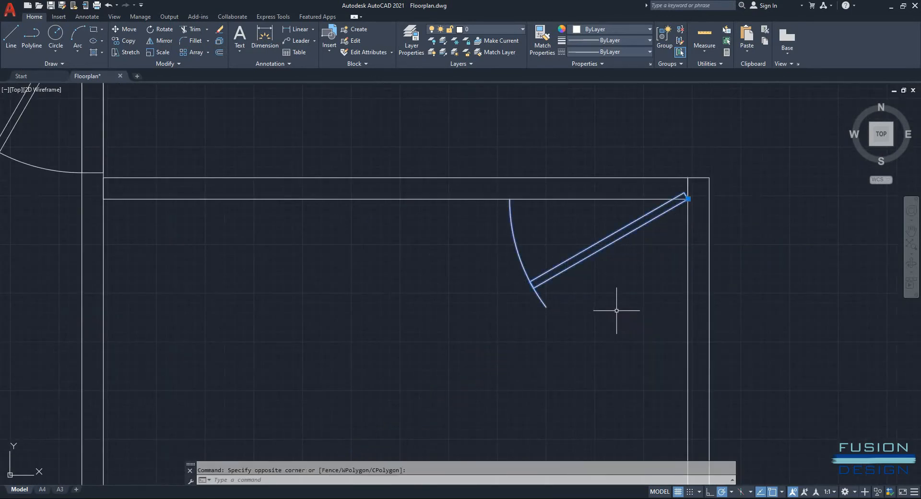
{"action": "left_click", "coordinate": [623, 309]}
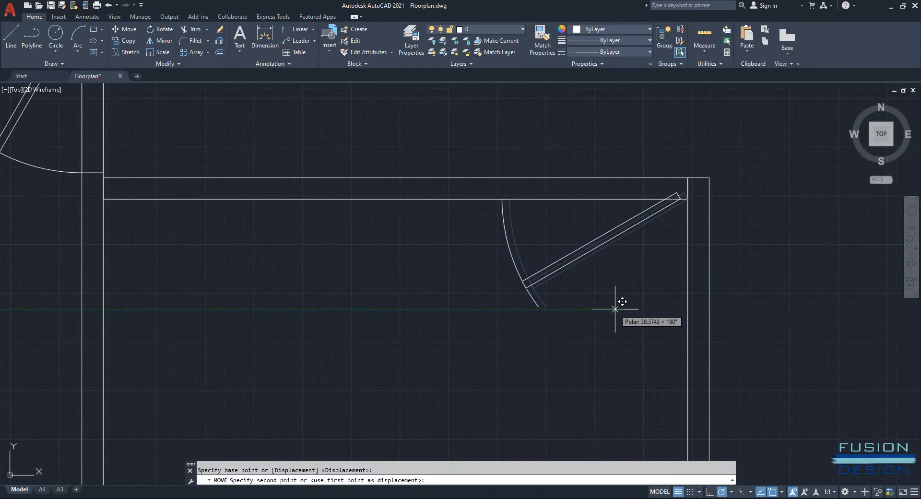
{"action": "type", "text": "50"}
{"action": "key", "text": "Return"}
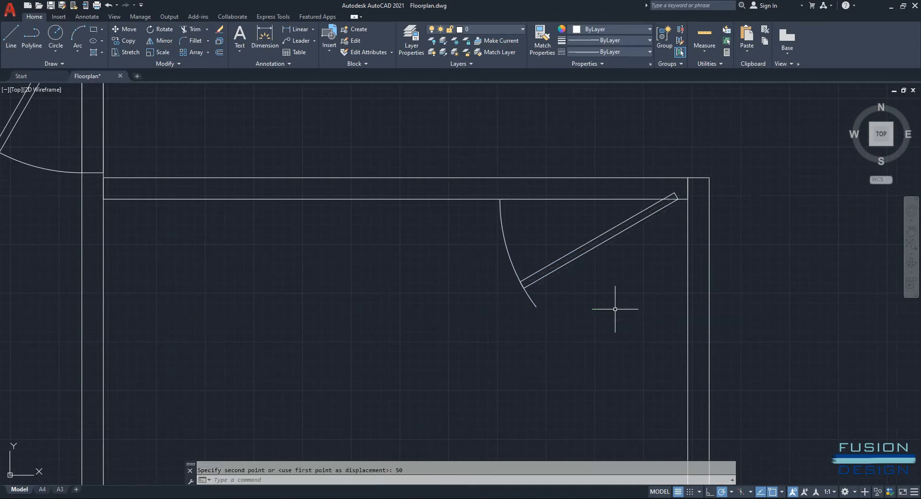
Step: Draw a 914.4-long rectangle through the 2nd bedroom's top partition, from the door's swing arc end to above its hinge corner
{"action": "scroll", "coordinate": [604, 297], "scroll_direction": "down", "scroll_amount": 3}
{"action": "middle_click_drag", "start_coordinate": [602, 300], "coordinate": [576, 286]}
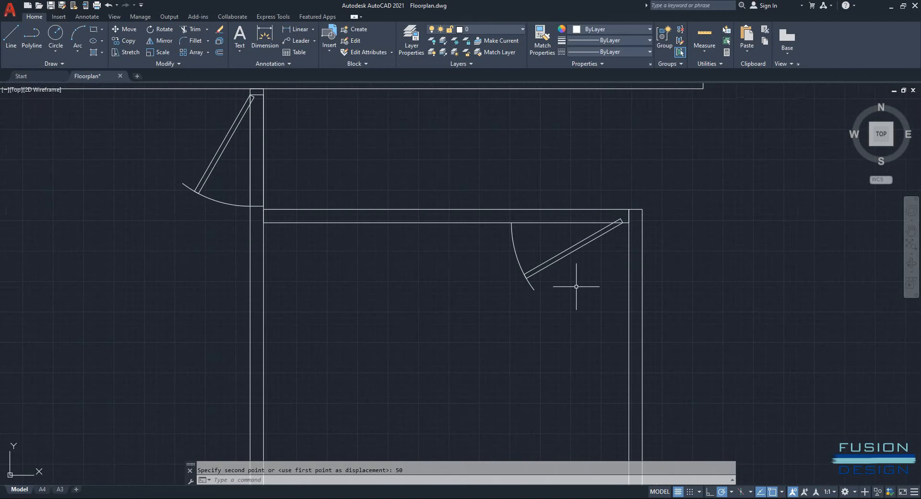
{"action": "type", "text": "rec"}
{"action": "key", "text": "Return"}
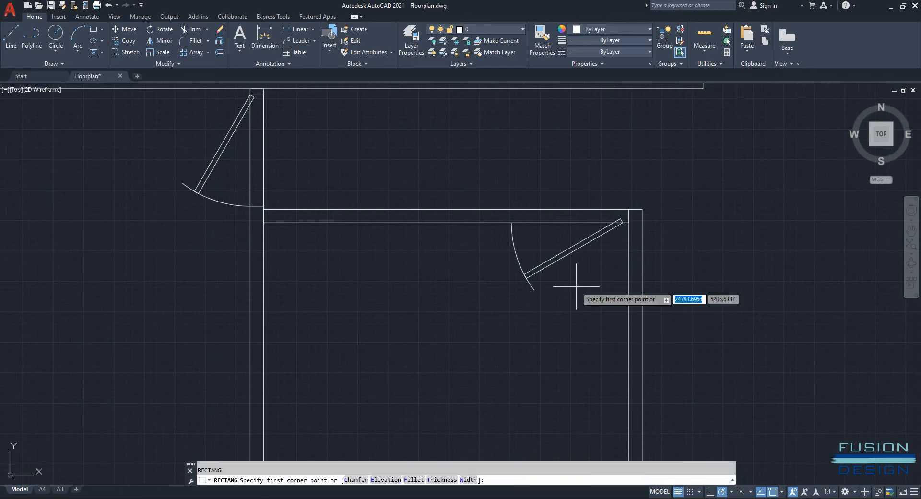
{"action": "scroll", "coordinate": [552, 228], "scroll_direction": "up", "scroll_amount": 4}
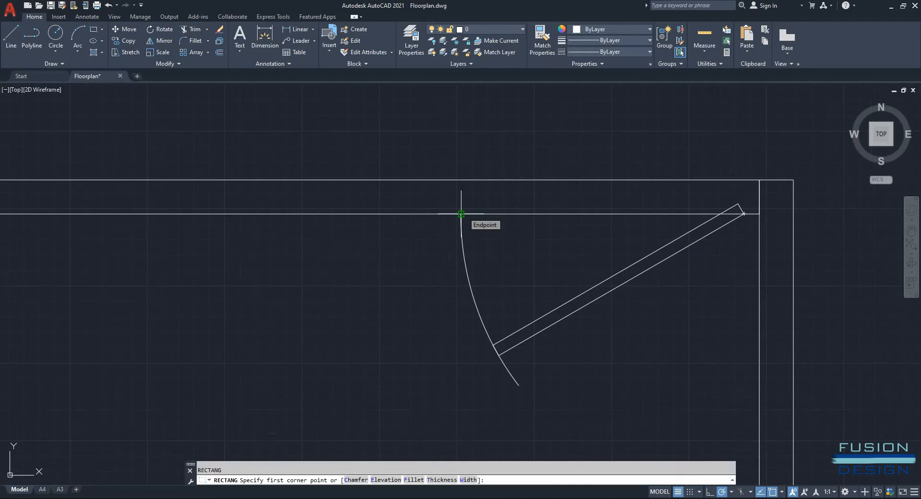
{"action": "left_click", "coordinate": [461, 213]}
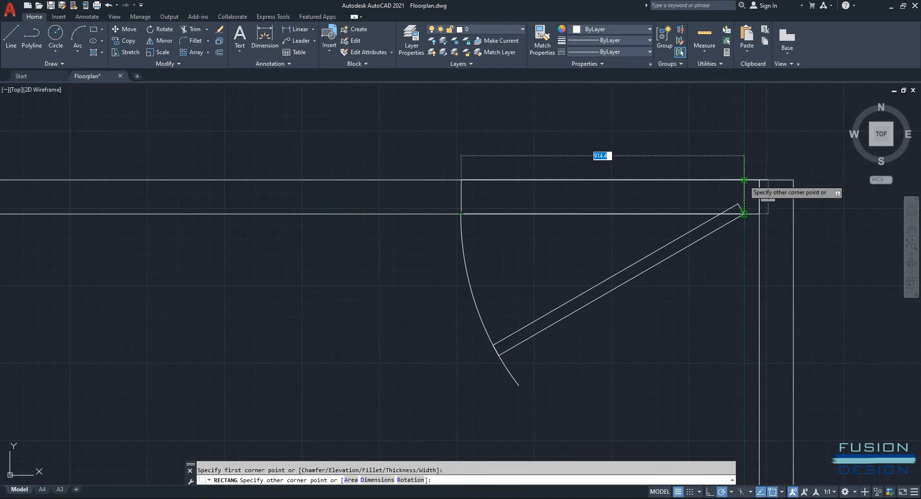
{"action": "left_click", "coordinate": [744, 180]}
{"action": "scroll", "coordinate": [568, 318], "scroll_direction": "down", "scroll_amount": 5}
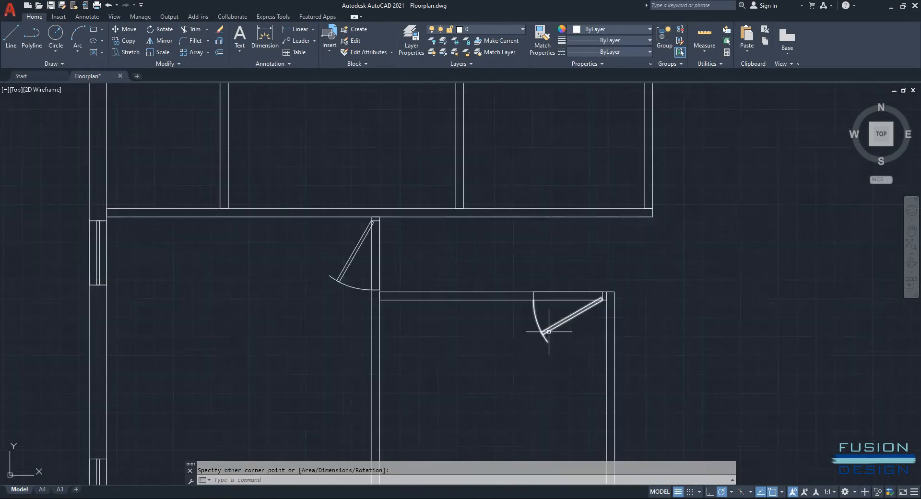
Step: Copy the 2nd bedroom door and its opening from the room's corner into the 3rd bedroom's bottom partition, beside the 2nd bathroom partition
{"action": "scroll", "coordinate": [573, 222], "scroll_direction": "down", "scroll_amount": 6}
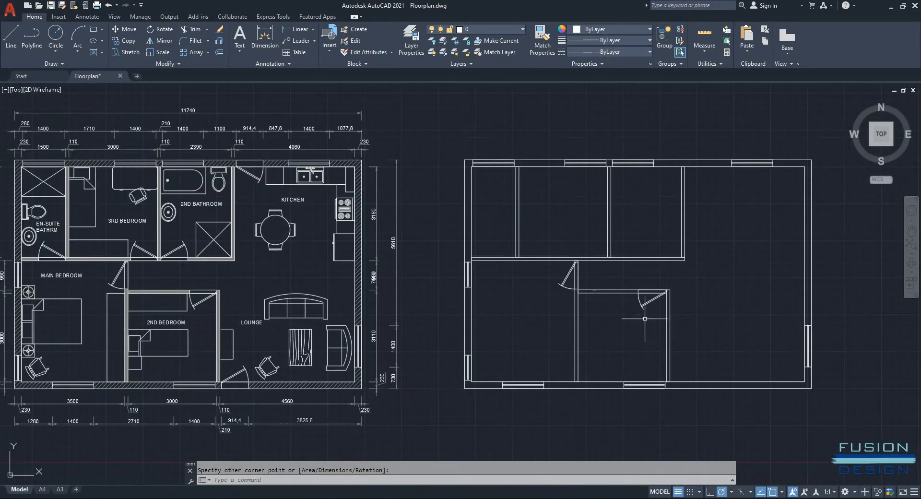
{"action": "scroll", "coordinate": [645, 306], "scroll_direction": "up", "scroll_amount": 2}
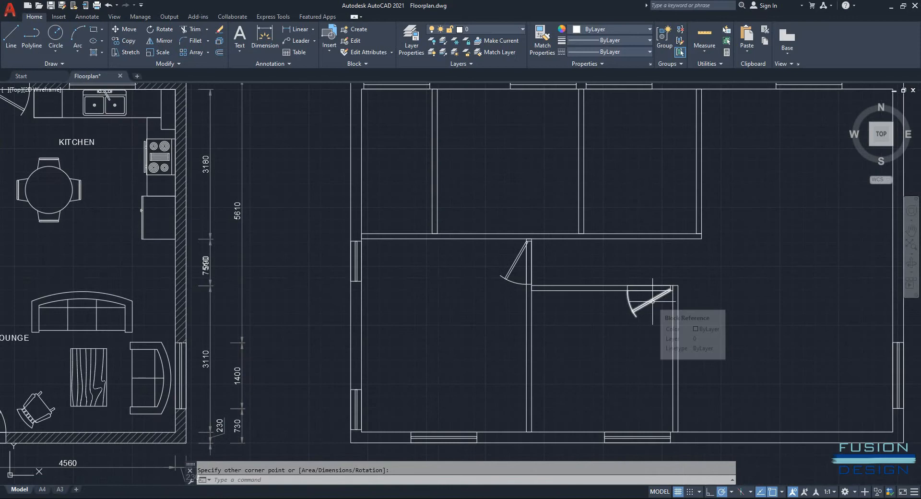
{"action": "left_click", "coordinate": [639, 295]}
{"action": "scroll", "coordinate": [638, 295], "scroll_direction": "up", "scroll_amount": 4}
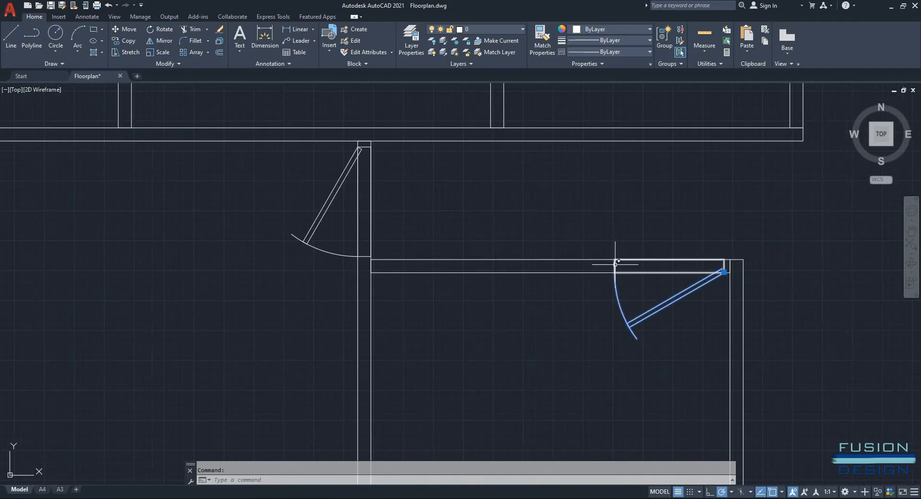
{"action": "left_click", "coordinate": [615, 263]}
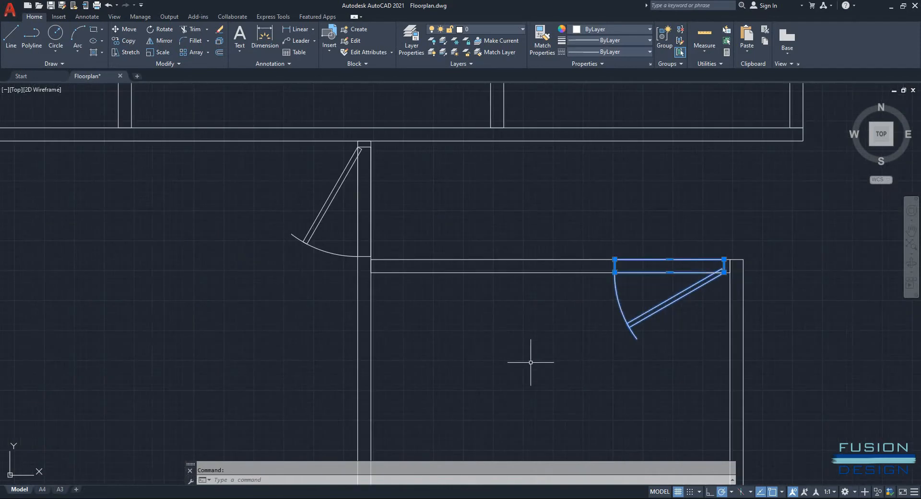
{"action": "type", "text": "co"}
{"action": "key", "text": "Return"}
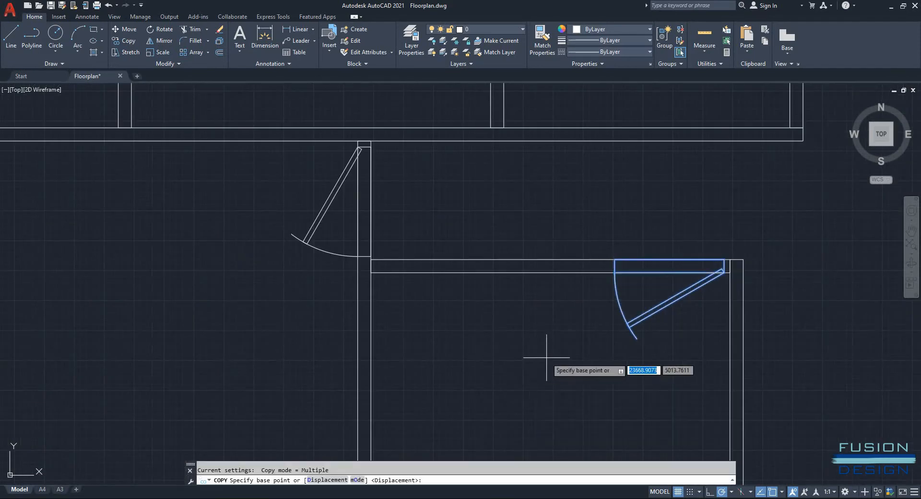
{"action": "scroll", "coordinate": [741, 275], "scroll_direction": "up", "scroll_amount": 4}
{"action": "left_click", "coordinate": [713, 263]}
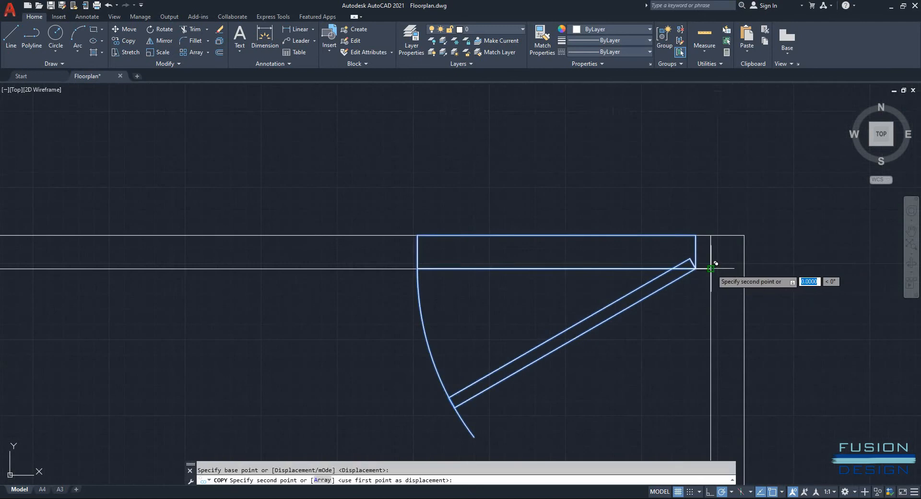
{"action": "scroll", "coordinate": [699, 272], "scroll_direction": "down", "scroll_amount": 3}
{"action": "scroll", "coordinate": [560, 257], "scroll_direction": "down", "scroll_amount": 3}
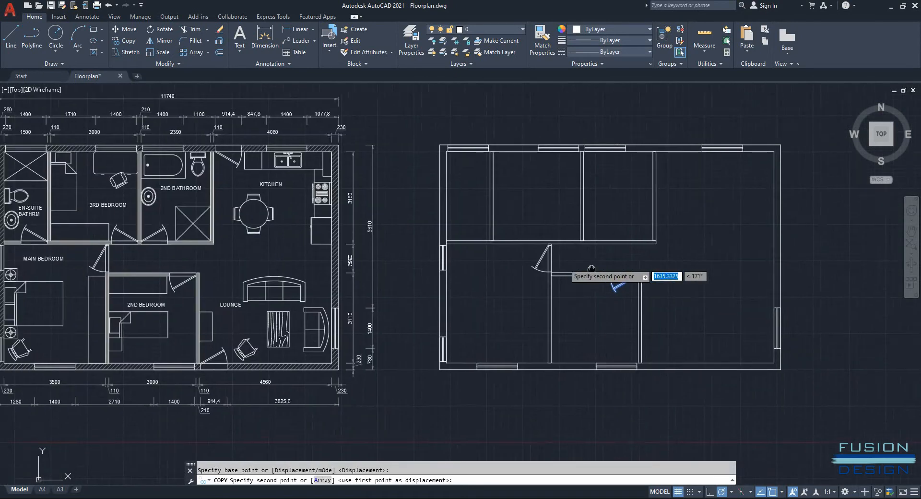
{"action": "scroll", "coordinate": [681, 286], "scroll_direction": "up", "scroll_amount": 4}
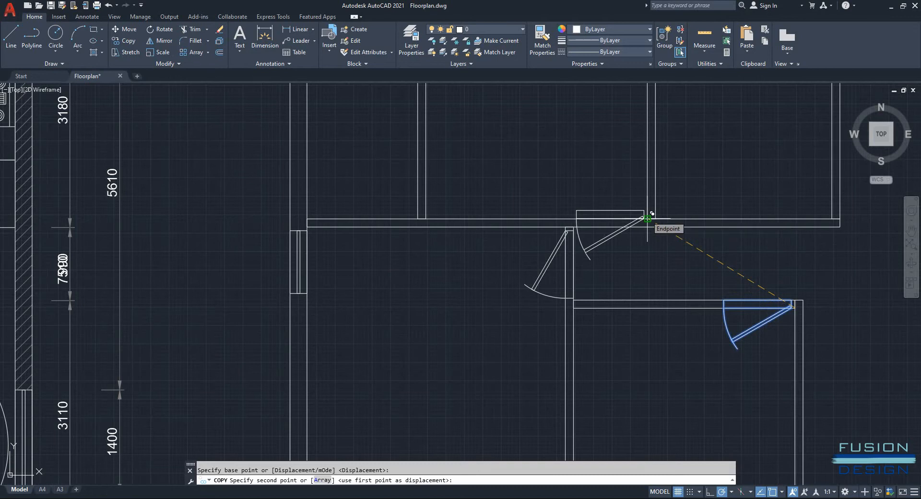
{"action": "scroll", "coordinate": [648, 216], "scroll_direction": "up", "scroll_amount": 5}
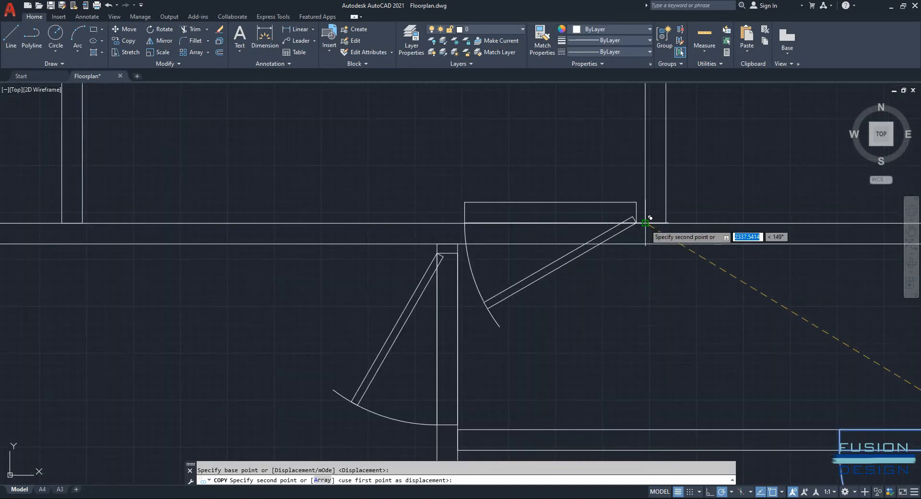
{"action": "left_click", "coordinate": [645, 243]}
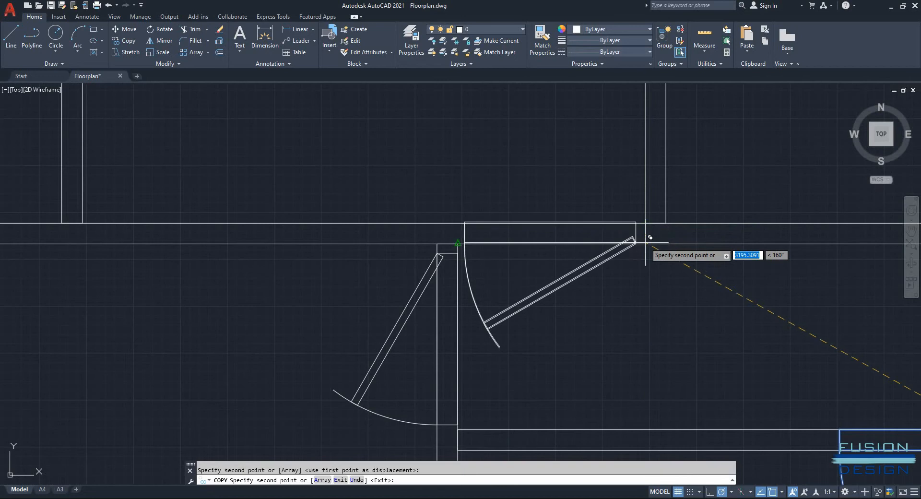
{"action": "key", "text": "Return"}
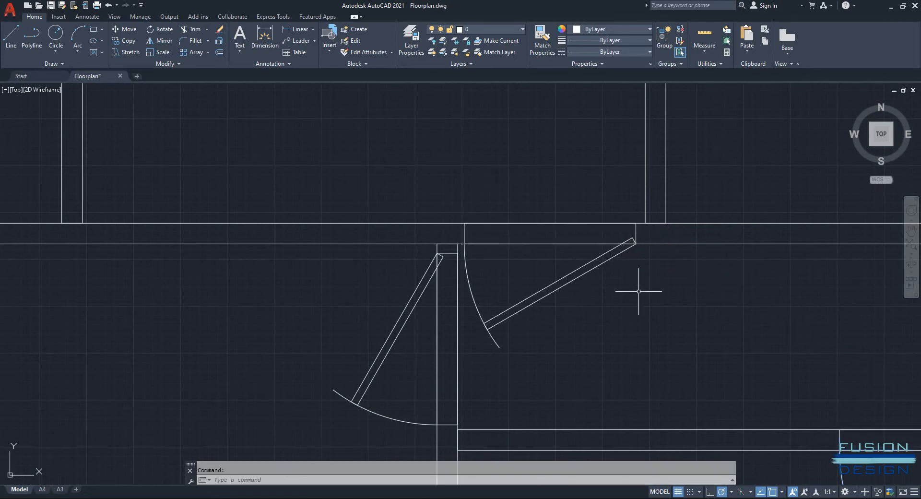
Step: Mirror the copied 3rd bedroom door across the horizontal centreline of its partition so it swings into the room, erasing the source
{"action": "middle_click_drag", "start_coordinate": [638, 291], "coordinate": [518, 294]}
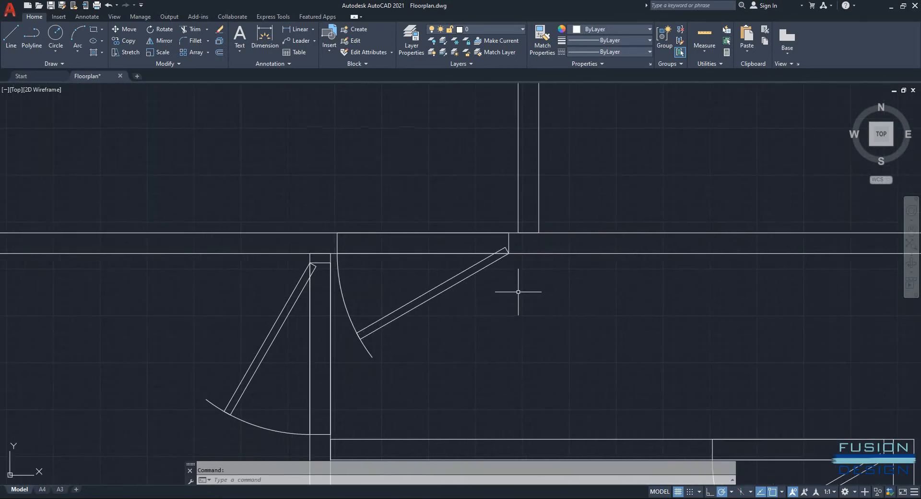
{"action": "type", "text": "MI"}
{"action": "key", "text": "Return"}
{"action": "left_click", "coordinate": [491, 261]}
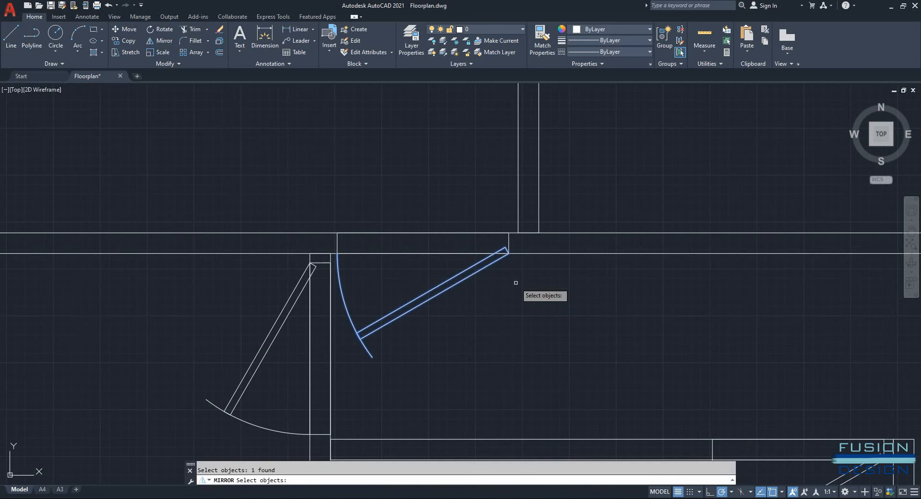
{"action": "key", "text": "Return"}
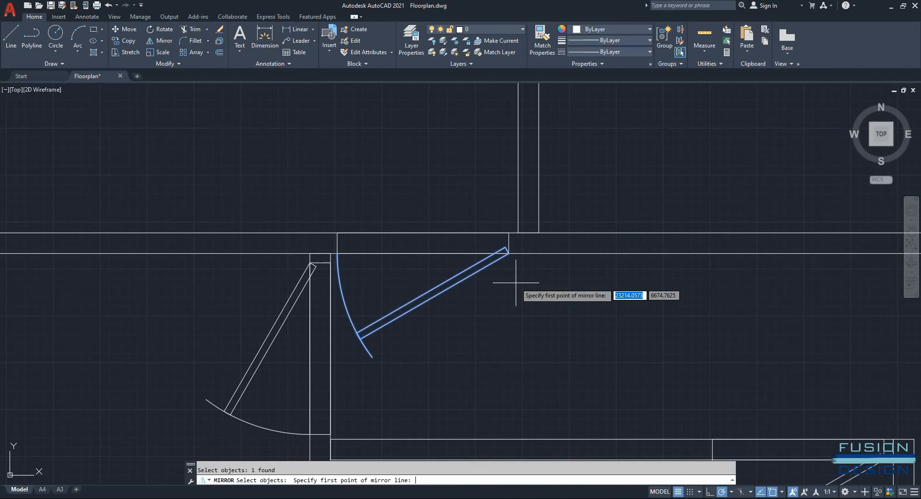
{"action": "left_click", "coordinate": [509, 242]}
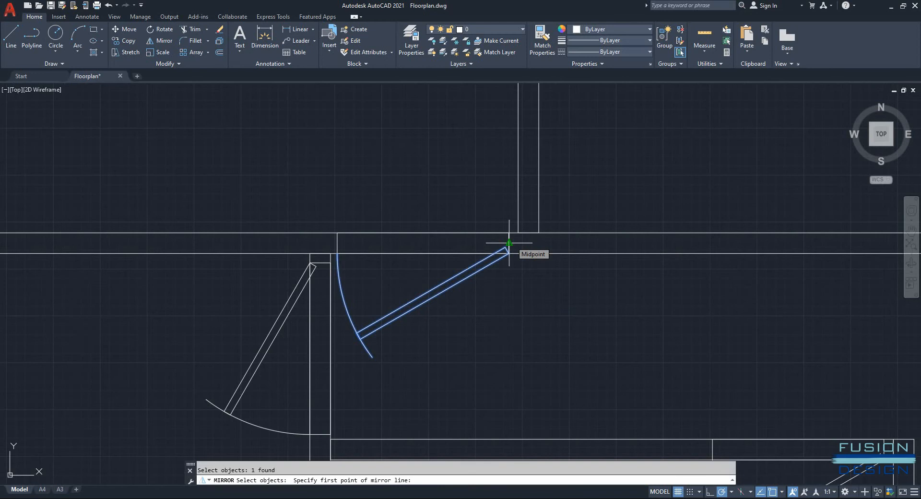
{"action": "left_click", "coordinate": [509, 242]}
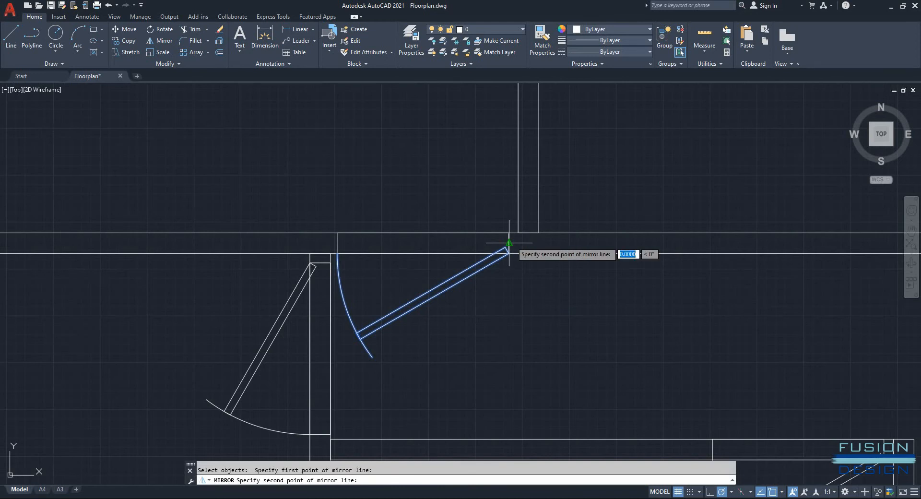
{"action": "left_click", "coordinate": [566, 244]}
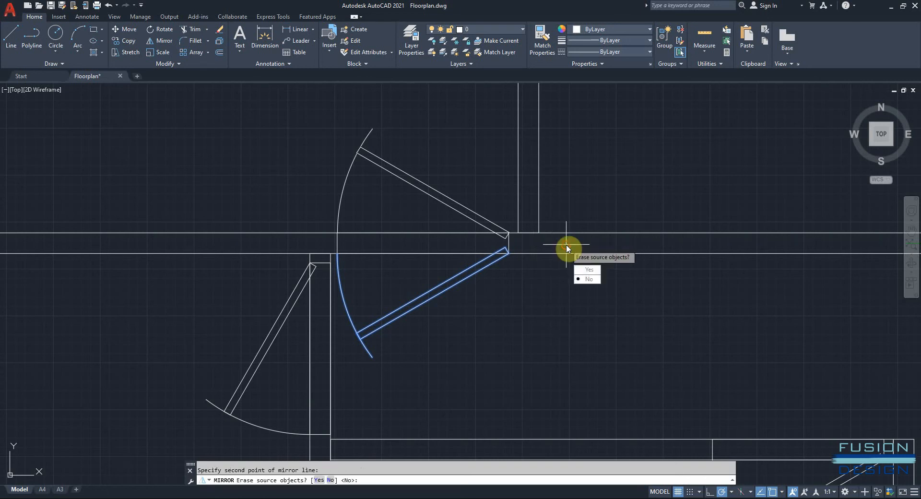
{"action": "left_click", "coordinate": [595, 270]}
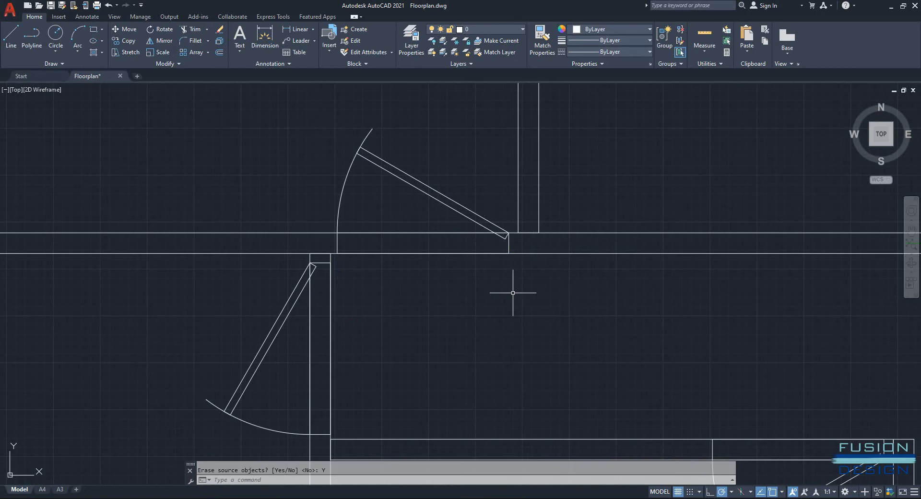
Step: Mirror the 3rd bedroom door and opening about the centreline of the adjoining 2nd bathroom partition, keeping the source objects
{"action": "left_click", "coordinate": [459, 155]}
{"action": "left_click", "coordinate": [323, 180]}
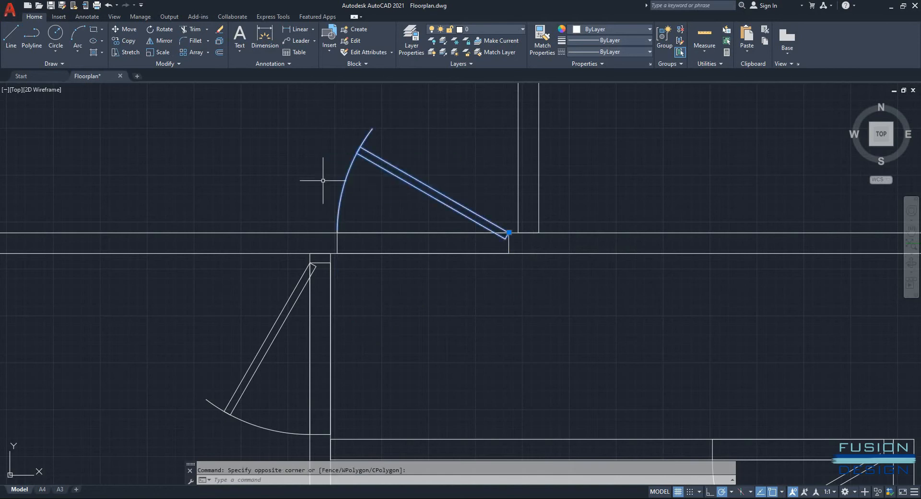
{"action": "left_click", "coordinate": [509, 243]}
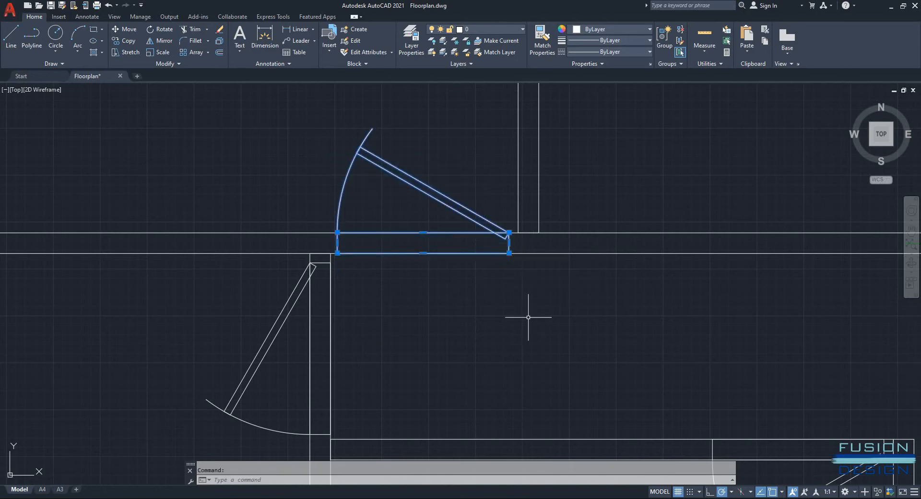
{"action": "type", "text": "MI"}
{"action": "key", "text": "Return"}
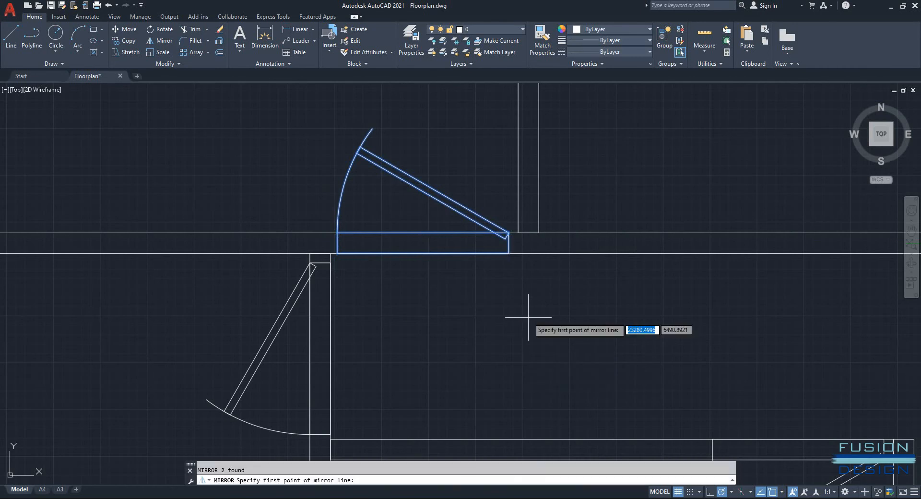
{"action": "left_click", "coordinate": [529, 232]}
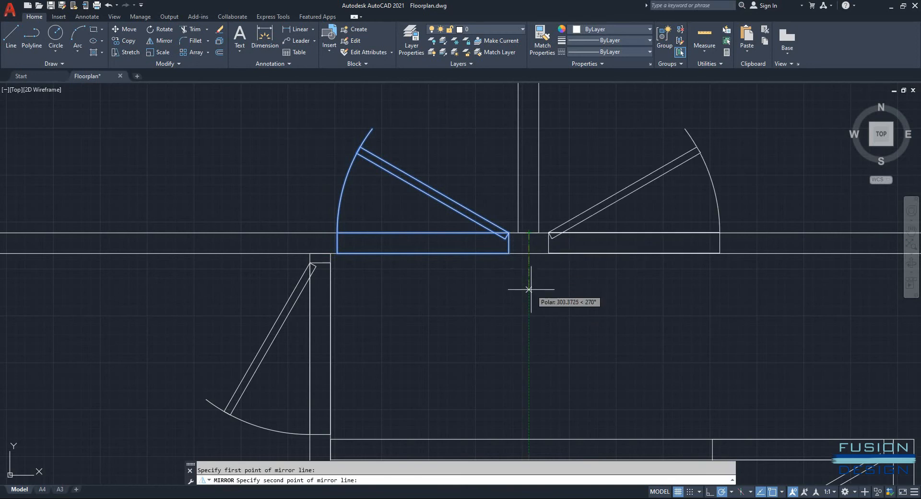
{"action": "left_click", "coordinate": [530, 290]}
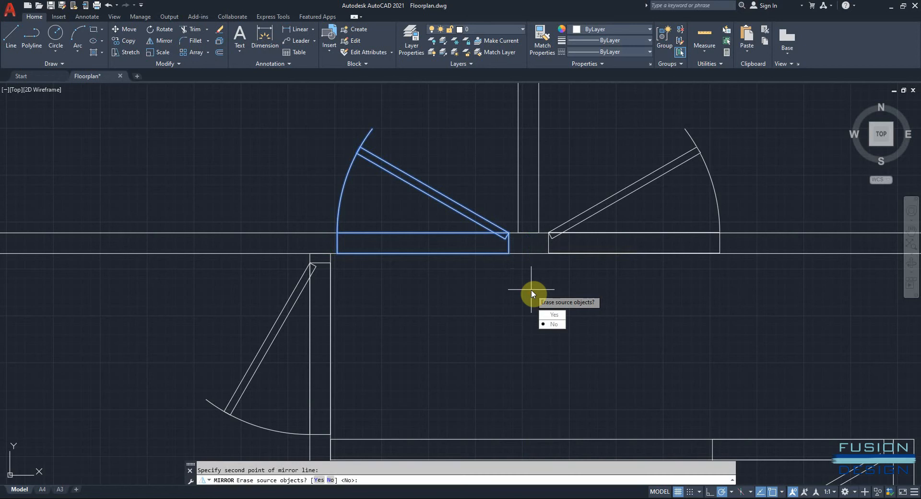
{"action": "left_click", "coordinate": [557, 325]}
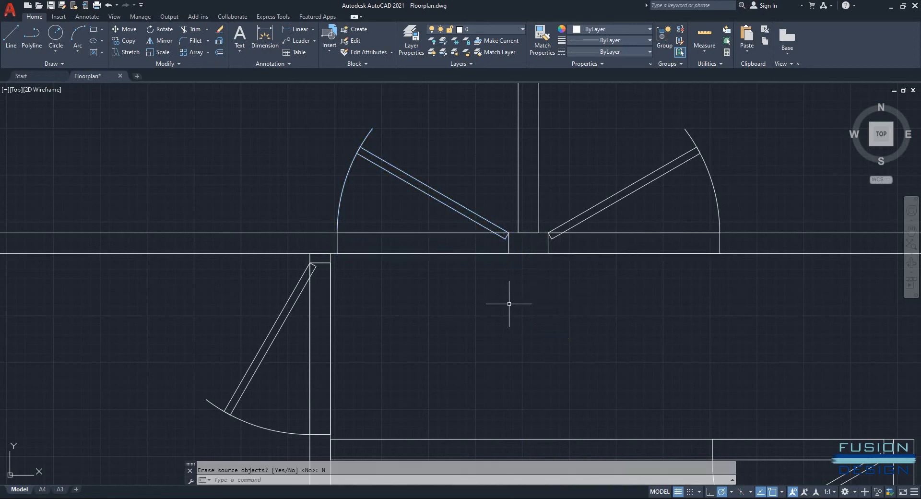
Step: Copy the 3rd bedroom door and opening from its partition corner to the matching corner of the en-suite bathroom's right partition
{"action": "scroll", "coordinate": [504, 309], "scroll_direction": "down", "scroll_amount": 3}
{"action": "scroll", "coordinate": [268, 332], "scroll_direction": "down", "scroll_amount": 2}
{"action": "mouse_move", "coordinate": [268, 331]}
{"action": "middle_mouse_down"}
{"action": "mouse_move", "coordinate": [444, 306]}
{"action": "mouse_move", "coordinate": [526, 312]}
{"action": "mouse_move", "coordinate": [603, 302]}
{"action": "middle_mouse_up"}
{"action": "scroll", "coordinate": [602, 301], "scroll_direction": "down", "scroll_amount": 2}
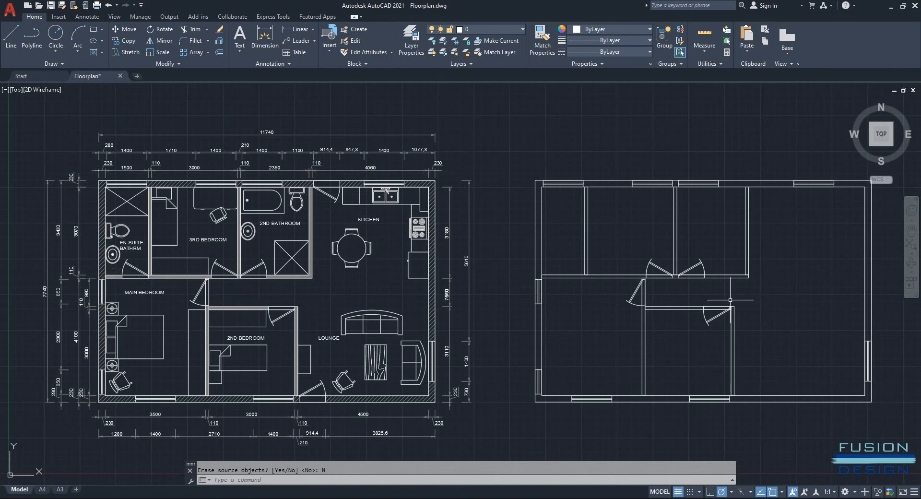
{"action": "scroll", "coordinate": [730, 300], "scroll_direction": "up", "scroll_amount": 1}
{"action": "scroll", "coordinate": [717, 303], "scroll_direction": "up", "scroll_amount": 2}
{"action": "left_click", "coordinate": [626, 212]}
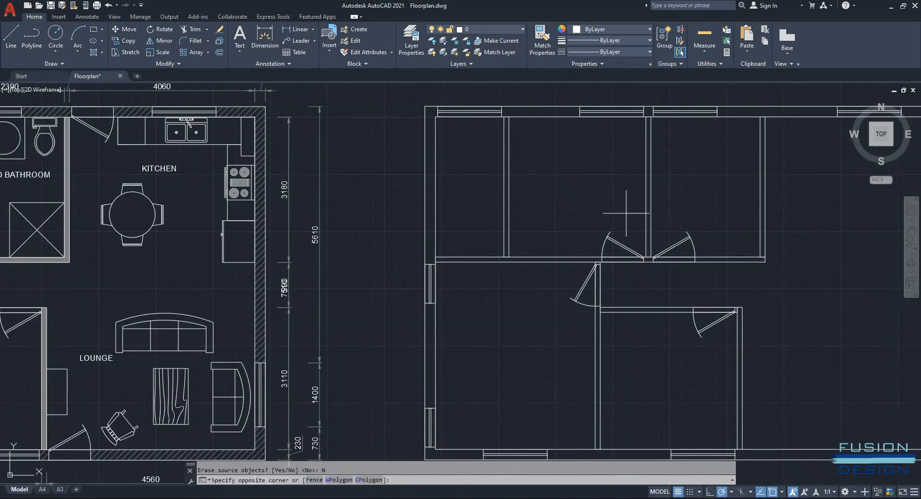
{"action": "scroll", "coordinate": [643, 256], "scroll_direction": "up", "scroll_amount": 2}
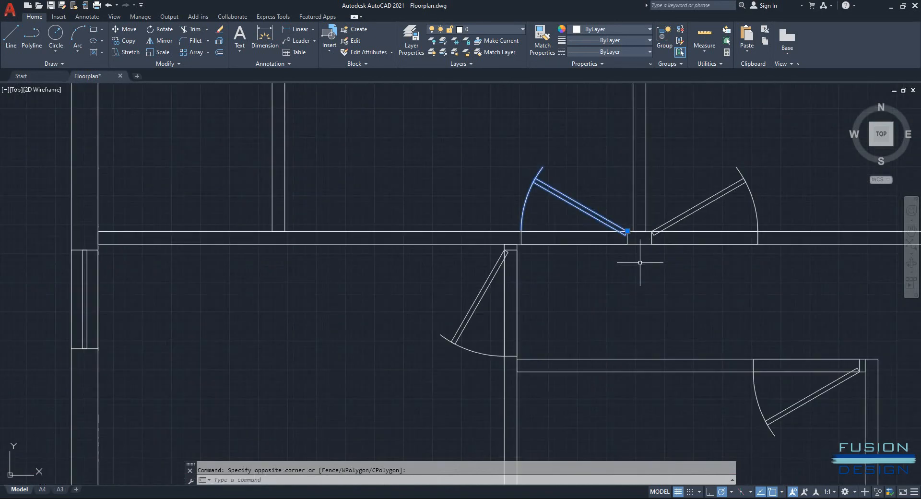
{"action": "left_click", "coordinate": [628, 239]}
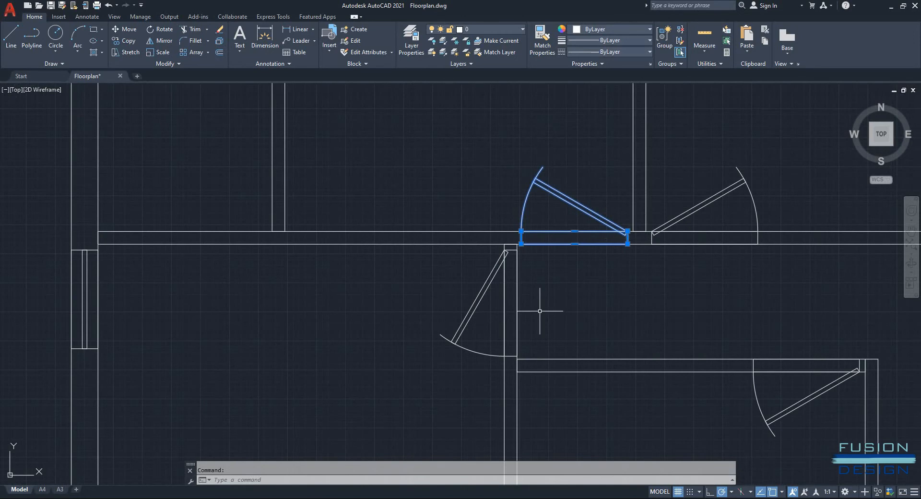
{"action": "type", "text": "CO"}
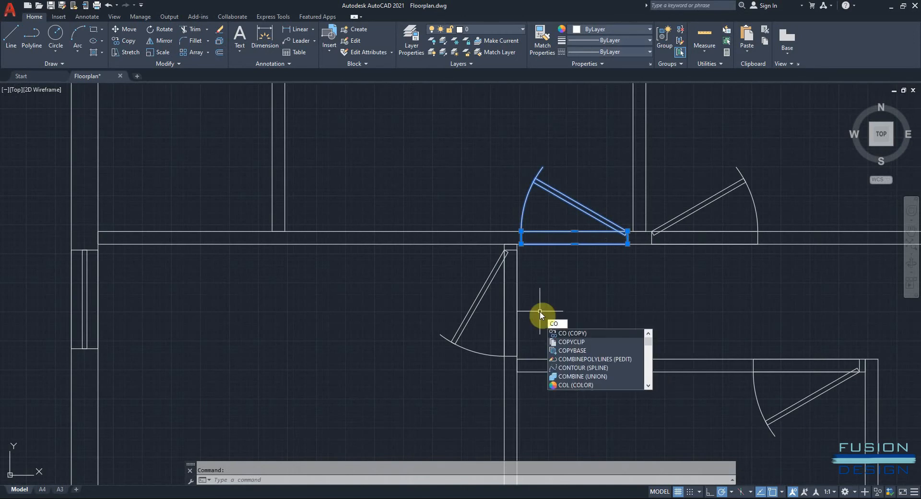
{"action": "key", "text": "Return"}
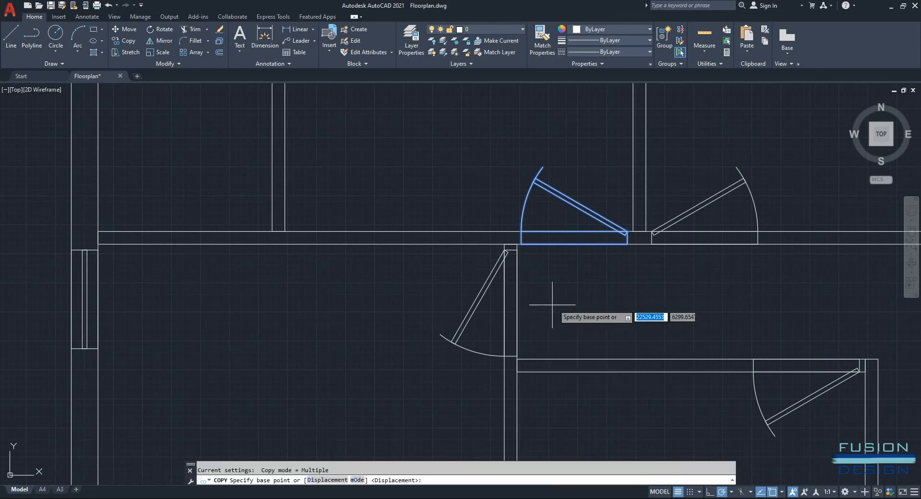
{"action": "left_click", "coordinate": [632, 231]}
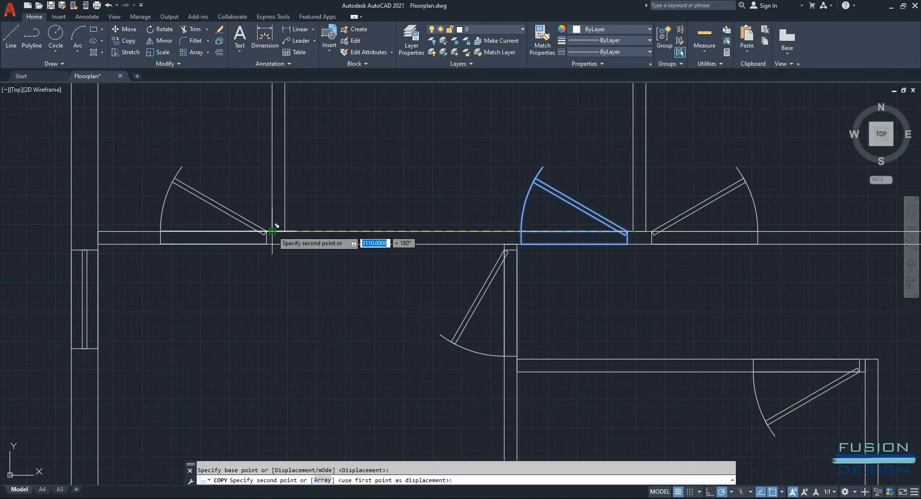
{"action": "scroll", "coordinate": [307, 312], "scroll_direction": "down", "scroll_amount": 4}
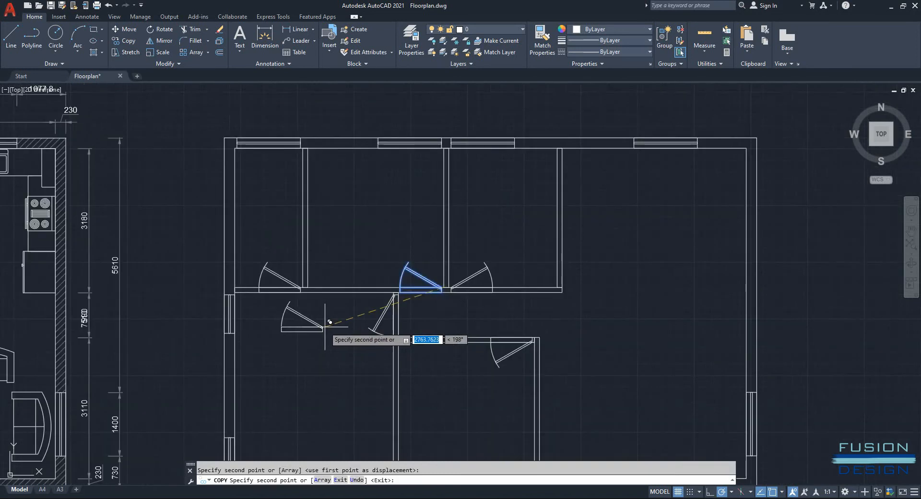
{"action": "key", "text": "Escape"}
Step: Copy the 2nd bathroom door and opening from its partition corner to the lounge's bottom exterior wall, at the 2nd bedroom partition corner
{"action": "mouse_move", "coordinate": [325, 327]}
{"action": "middle_mouse_down"}
{"action": "mouse_move", "coordinate": [417, 284]}
{"action": "mouse_move", "coordinate": [552, 260]}
{"action": "middle_mouse_up"}
{"action": "scroll", "coordinate": [552, 260], "scroll_direction": "down", "scroll_amount": 2}
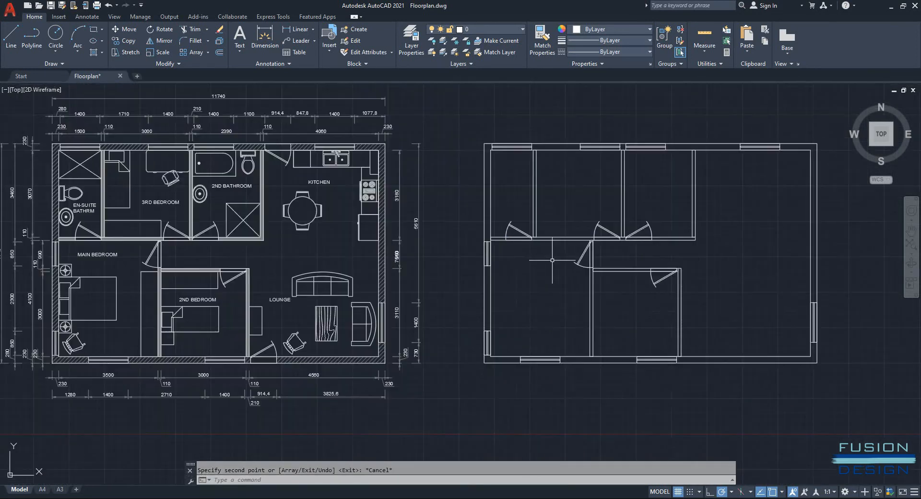
{"action": "scroll", "coordinate": [610, 220], "scroll_direction": "up", "scroll_amount": 4}
{"action": "left_click", "coordinate": [650, 214]}
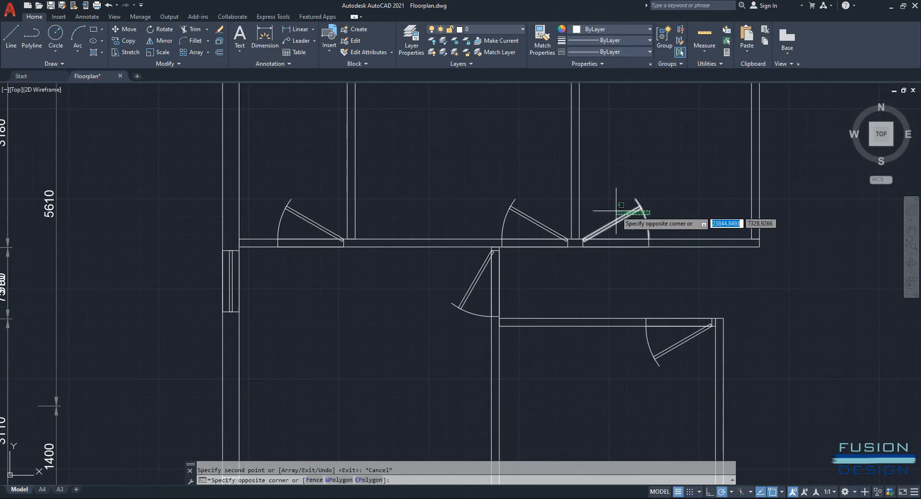
{"action": "left_click", "coordinate": [616, 210]}
{"action": "scroll", "coordinate": [650, 247], "scroll_direction": "up", "scroll_amount": 3}
{"action": "left_click", "coordinate": [643, 238]}
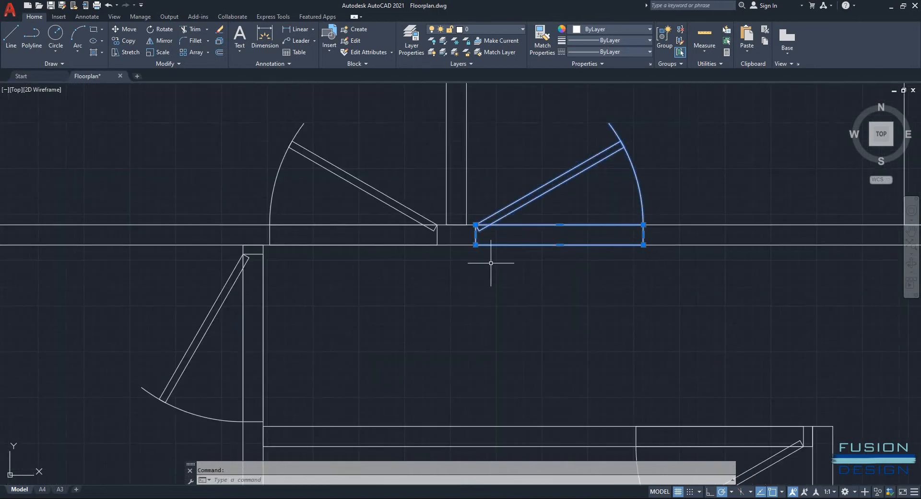
{"action": "type", "text": "co"}
{"action": "key", "text": "Return"}
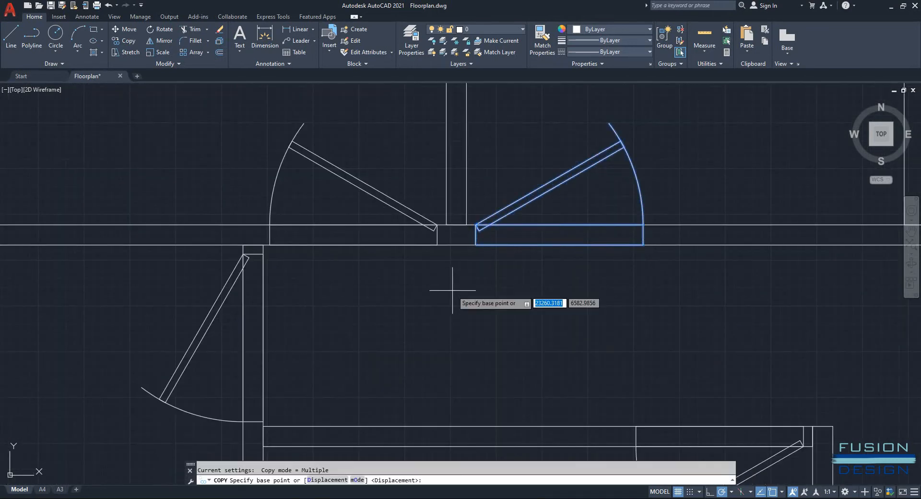
{"action": "left_click", "coordinate": [465, 224]}
{"action": "scroll", "coordinate": [434, 264], "scroll_direction": "down", "scroll_amount": 5}
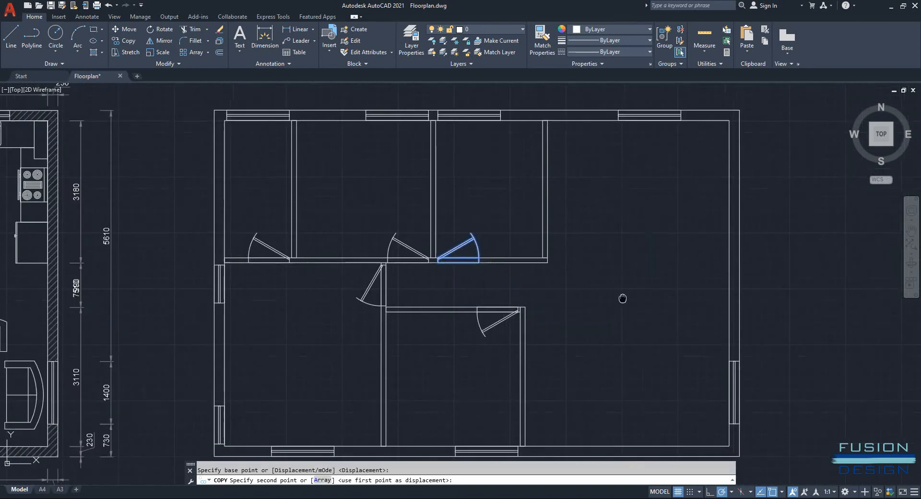
{"action": "scroll", "coordinate": [422, 264], "scroll_direction": "up", "scroll_amount": 5}
{"action": "left_click", "coordinate": [391, 285]}
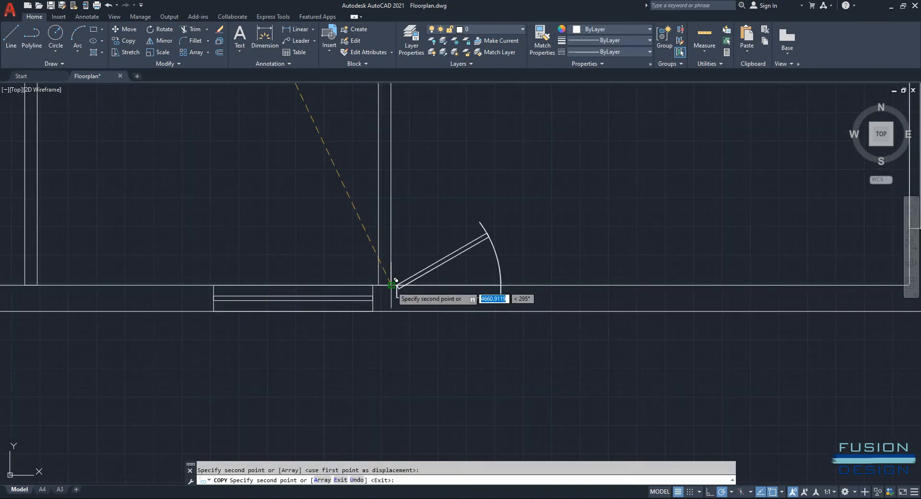
{"action": "key", "text": "Escape"}
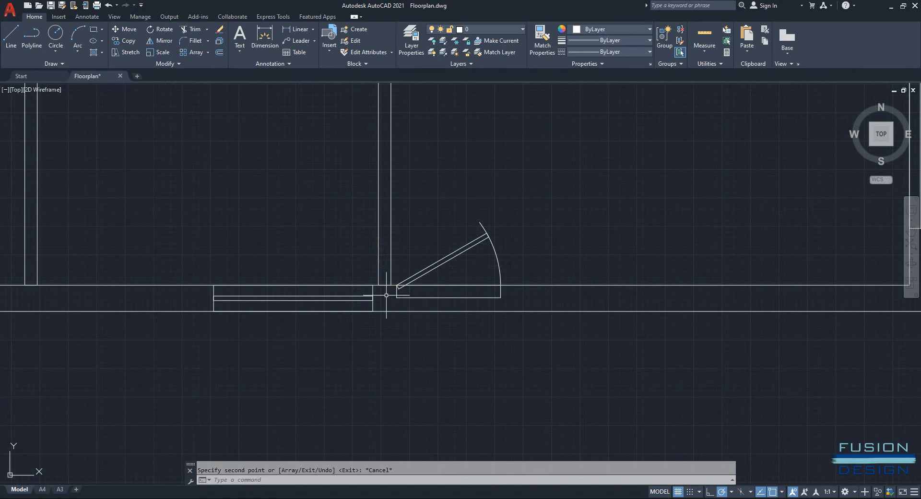
Step: Stretch the lounge door opening's lower edge down to the outer face of the bottom exterior wall
{"action": "left_click", "coordinate": [424, 297]}
{"action": "left_click", "coordinate": [448, 297]}
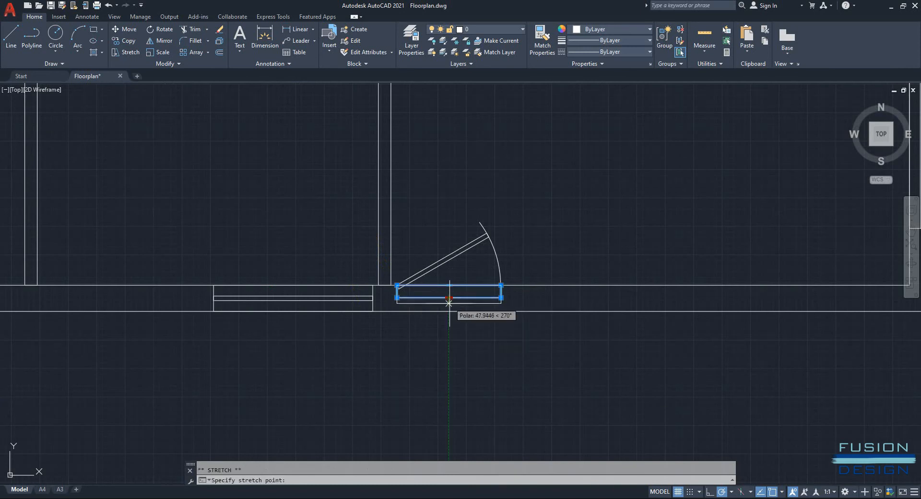
{"action": "left_click", "coordinate": [449, 310]}
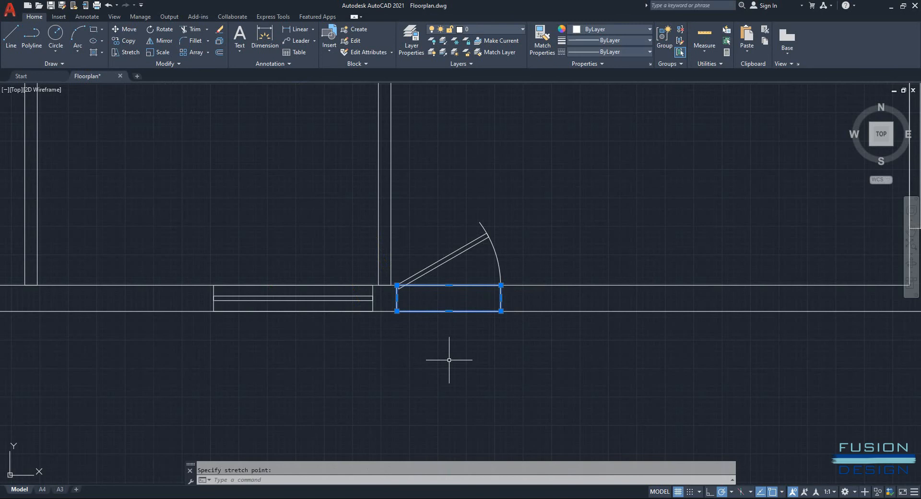
{"action": "key", "text": "Escape"}
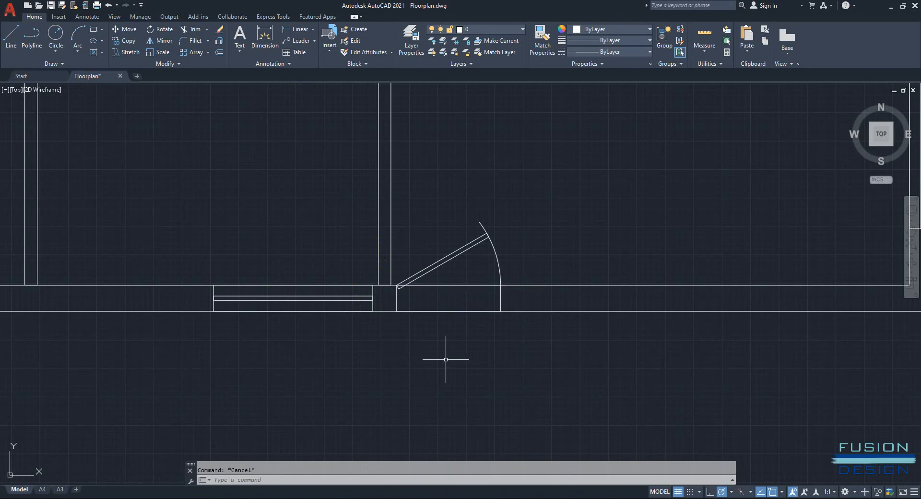
Step: Copy the lounge door and opening from the partition corner to the kitchen's top exterior wall, aligned with the 2nd bathroom partition's kitchen-side face
{"action": "scroll", "coordinate": [445, 359], "scroll_direction": "down", "scroll_amount": 6}
{"action": "middle_click_drag", "start_coordinate": [415, 346], "coordinate": [588, 345]}
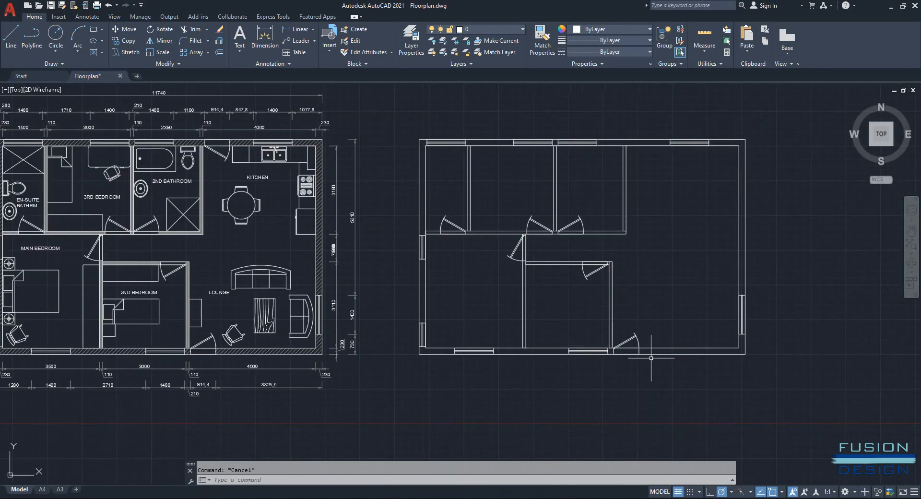
{"action": "scroll", "coordinate": [643, 355], "scroll_direction": "up", "scroll_amount": 2}
{"action": "left_click", "coordinate": [630, 347]}
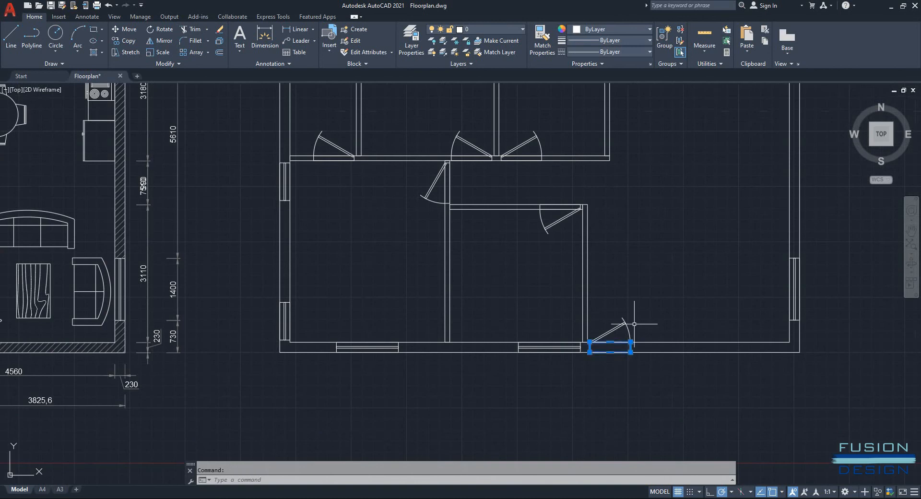
{"action": "left_click", "coordinate": [634, 324]}
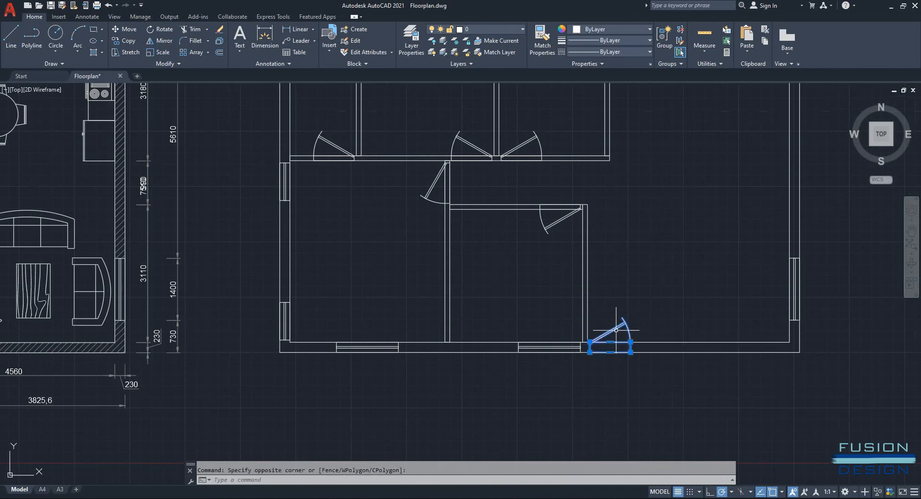
{"action": "middle_click_drag", "start_coordinate": [616, 330], "coordinate": [506, 330]}
{"action": "scroll", "coordinate": [479, 345], "scroll_direction": "up", "scroll_amount": 6}
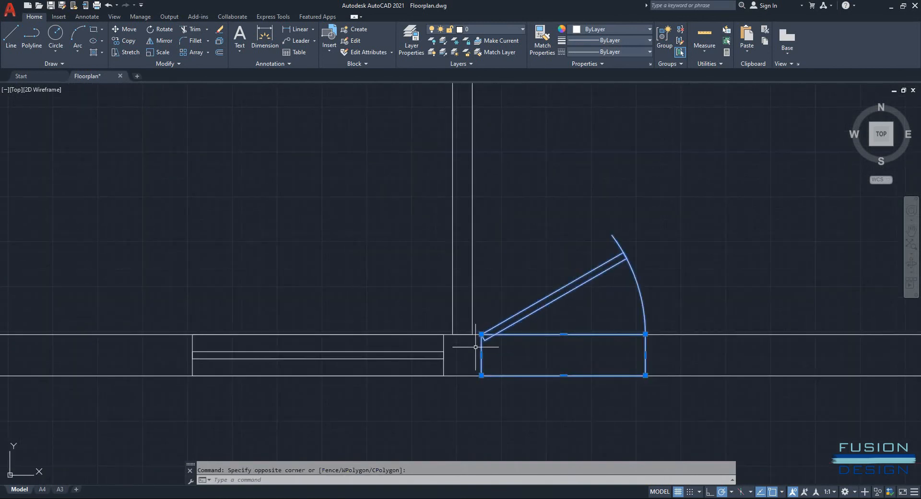
{"action": "type", "text": "co"}
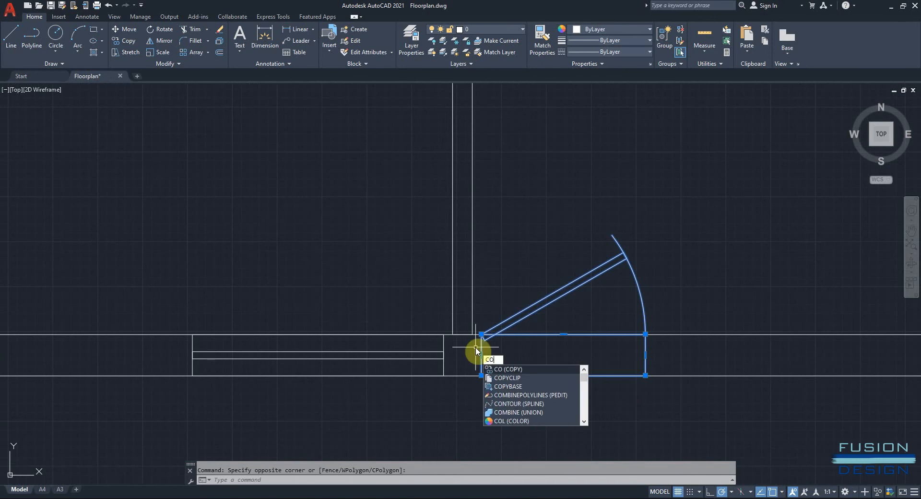
{"action": "key", "text": "Return"}
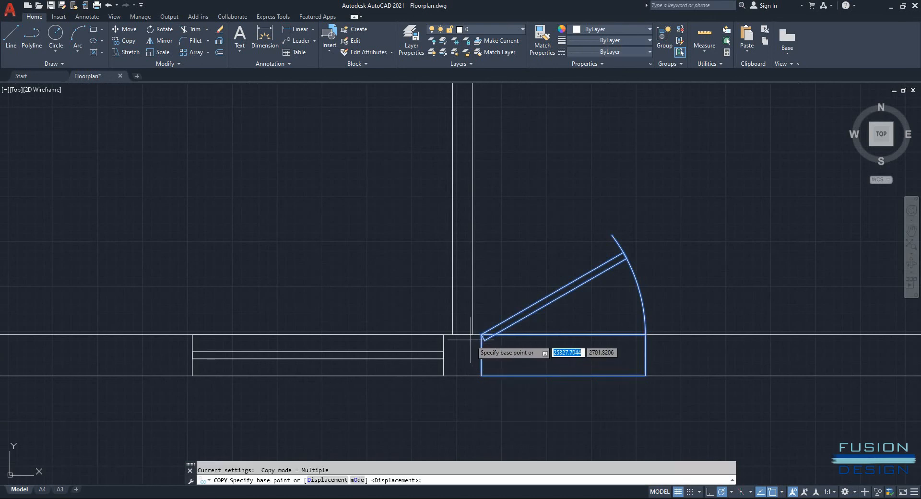
{"action": "left_click", "coordinate": [473, 334]}
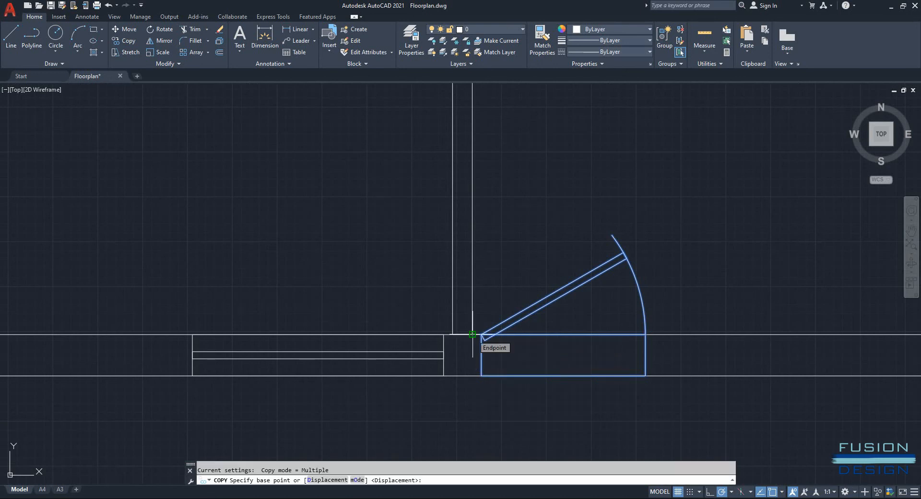
{"action": "left_click", "coordinate": [472, 334]}
{"action": "scroll", "coordinate": [529, 251], "scroll_direction": "down", "scroll_amount": 5}
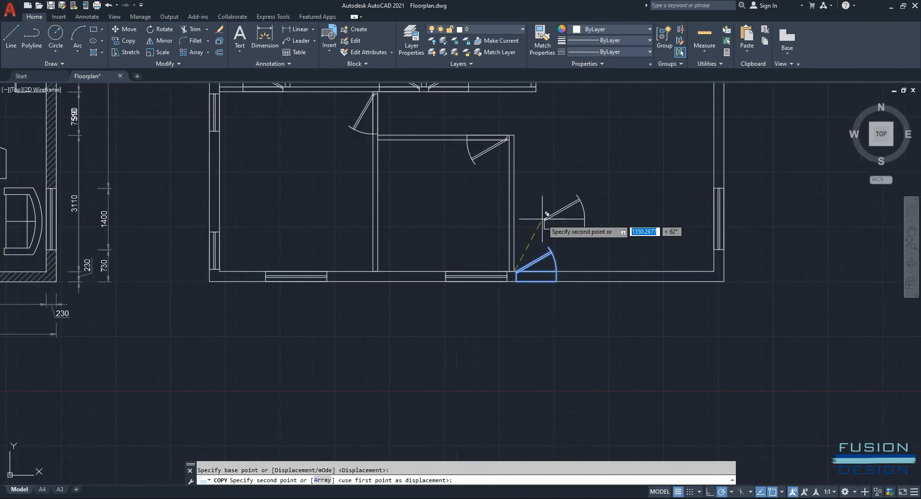
{"action": "middle_click_drag", "start_coordinate": [545, 192], "coordinate": [452, 437]}
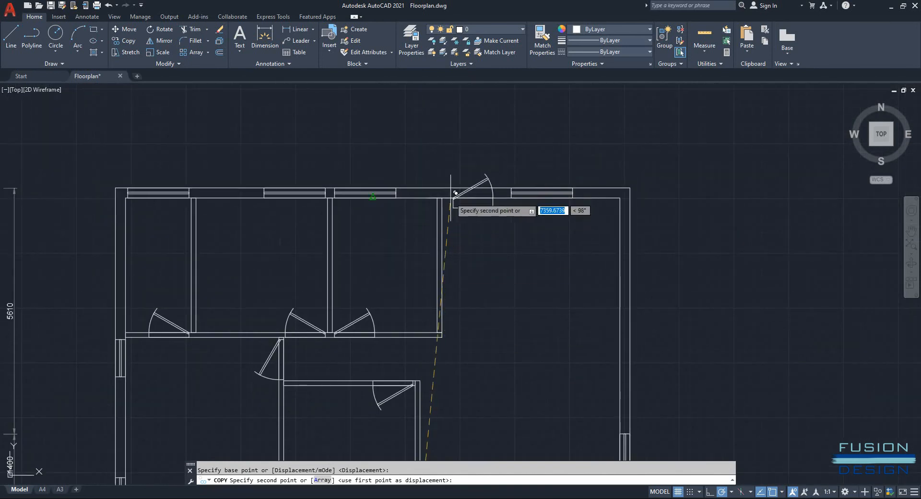
{"action": "scroll", "coordinate": [438, 197], "scroll_direction": "up", "scroll_amount": 2}
{"action": "scroll", "coordinate": [438, 197], "scroll_direction": "up", "scroll_amount": 4}
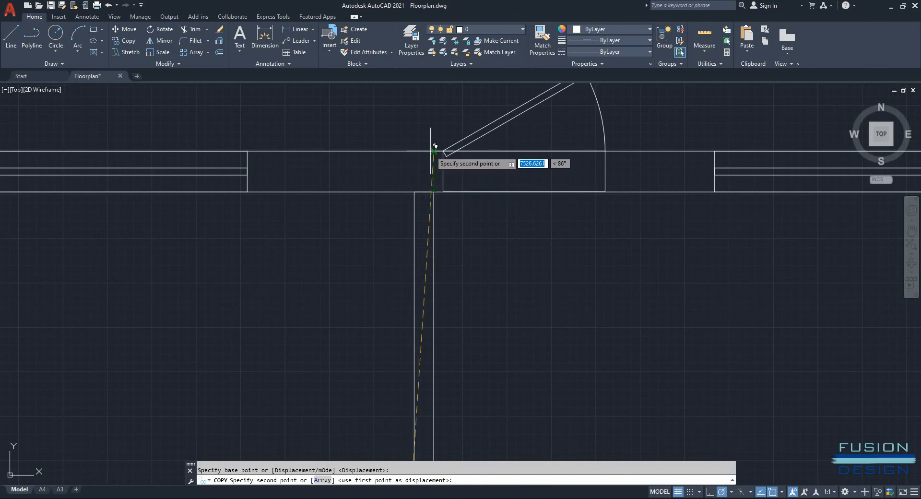
Step: Mirror the kitchen door across the horizontal centreline of its opening so it swings into the room, erasing the source
{"action": "key", "text": "ctrl+z"}
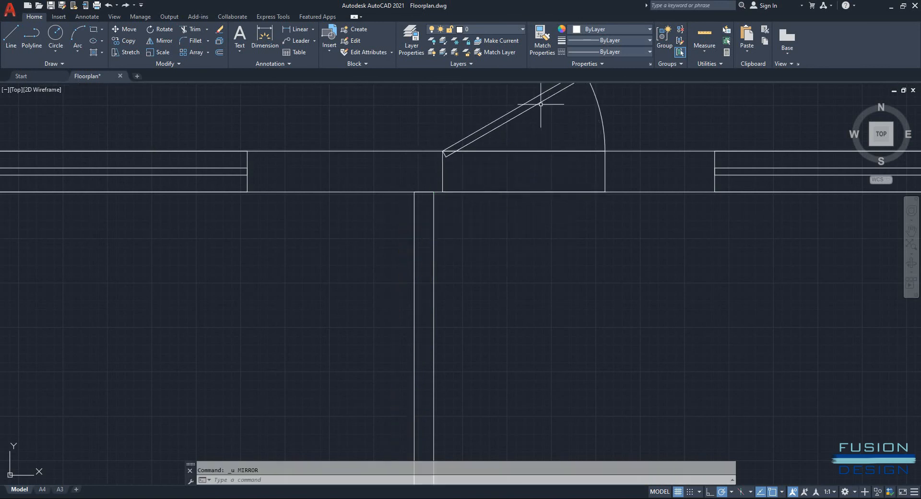
{"action": "left_click", "coordinate": [607, 143]}
{"action": "type", "text": "m"}
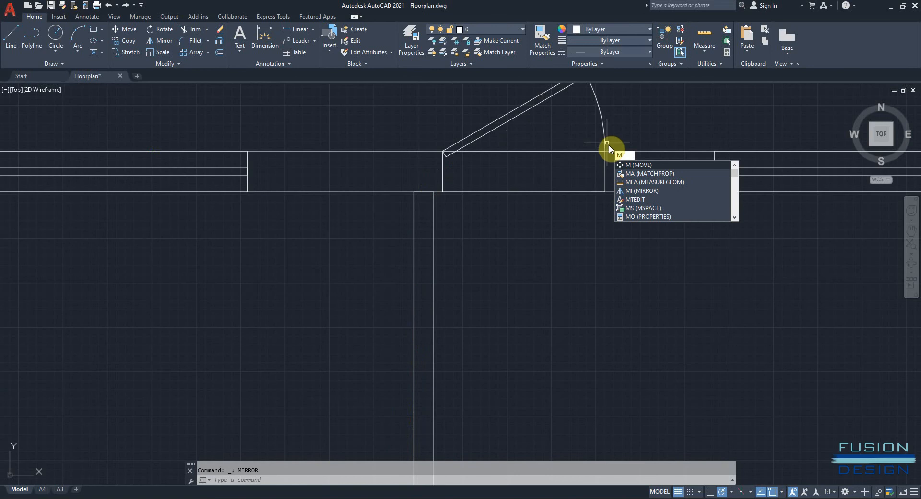
{"action": "type", "text": "i"}
{"action": "key", "text": "Return"}
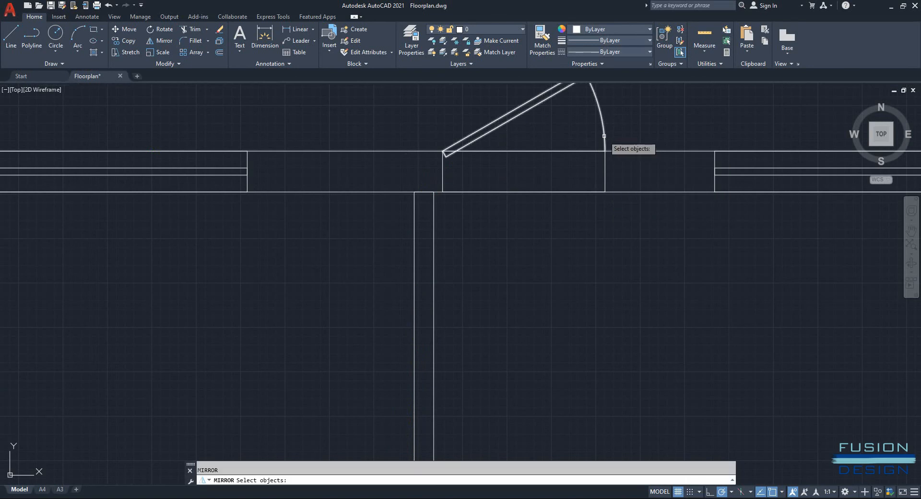
{"action": "left_click", "coordinate": [604, 136]}
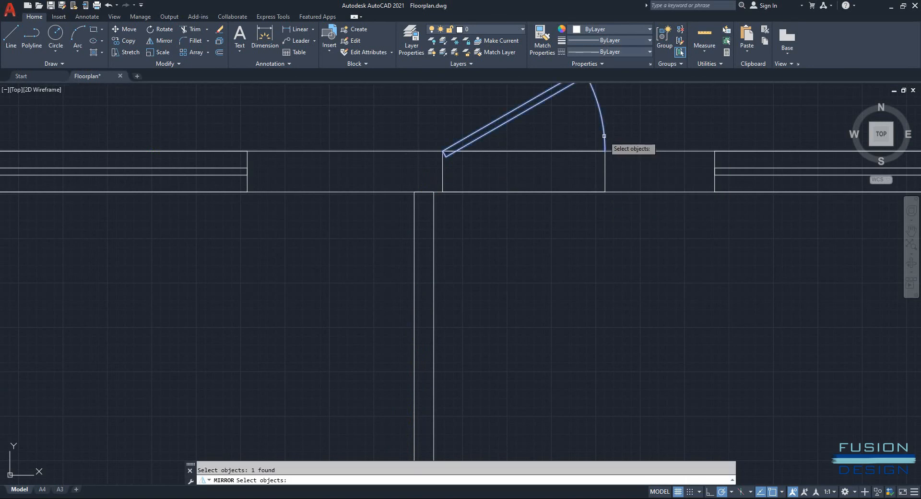
{"action": "key", "text": "Return"}
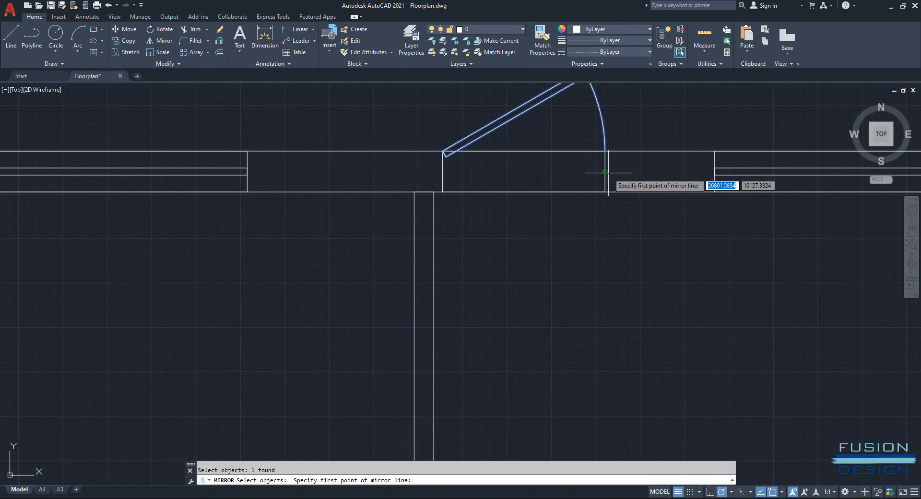
{"action": "left_click", "coordinate": [605, 171]}
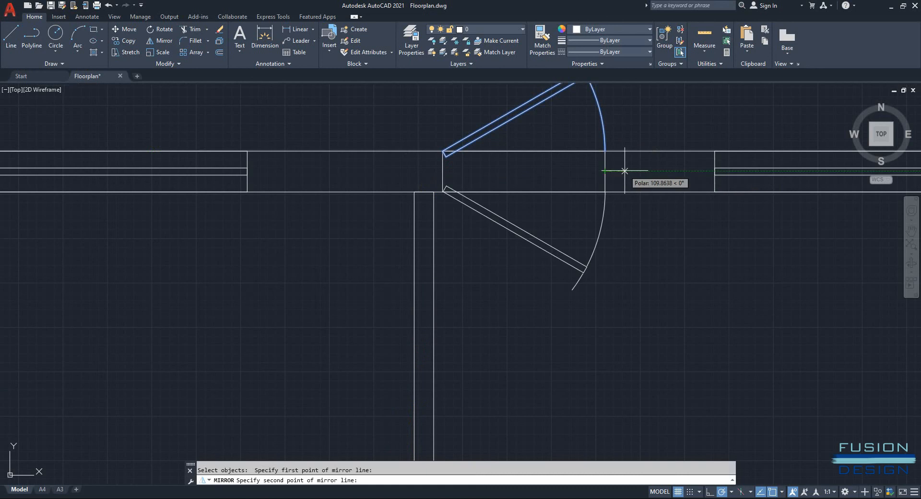
{"action": "left_click", "coordinate": [624, 170]}
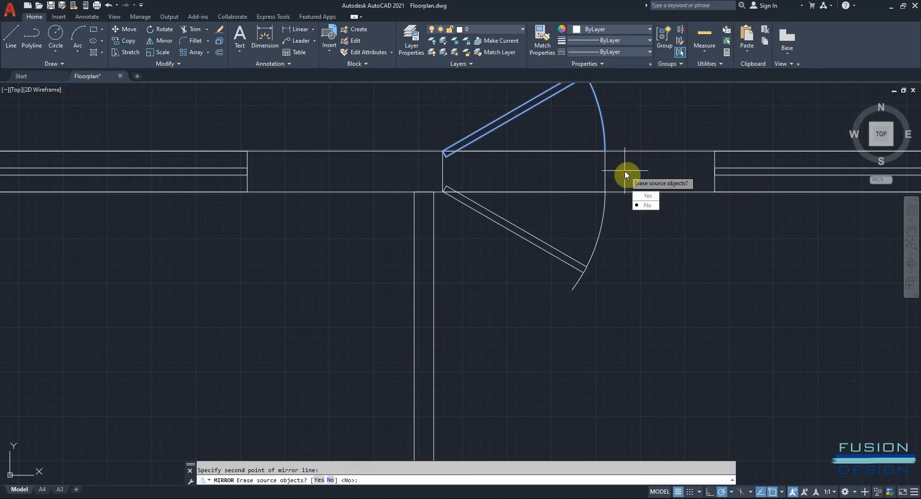
{"action": "left_click", "coordinate": [649, 198]}
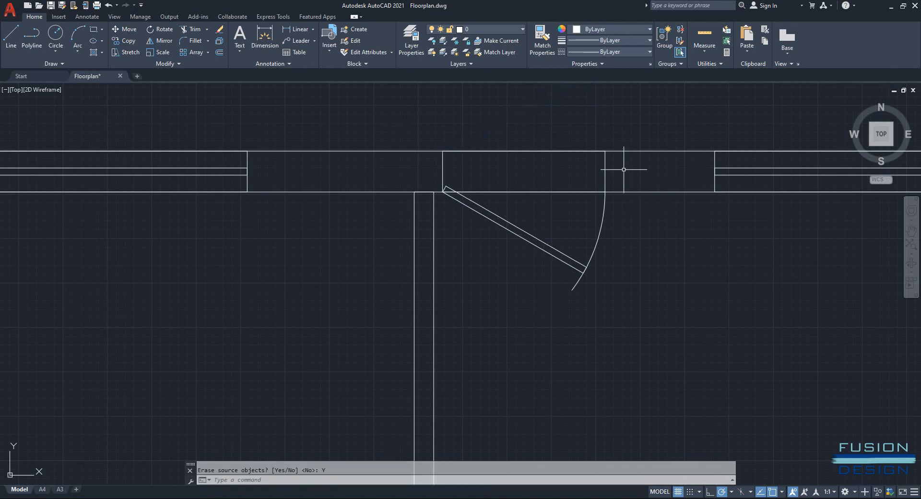
{"action": "scroll", "coordinate": [680, 287], "scroll_direction": "down", "scroll_amount": 3}
{"action": "middle_click_drag", "start_coordinate": [680, 292], "coordinate": [620, 156]}
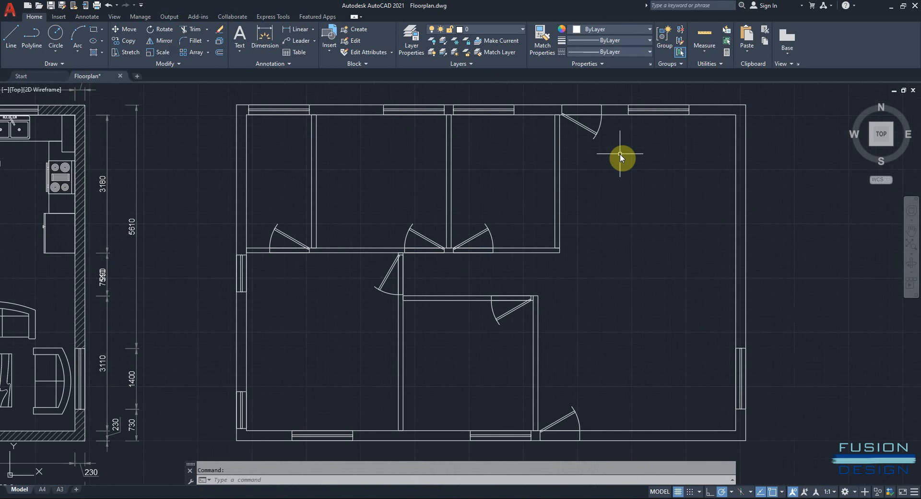